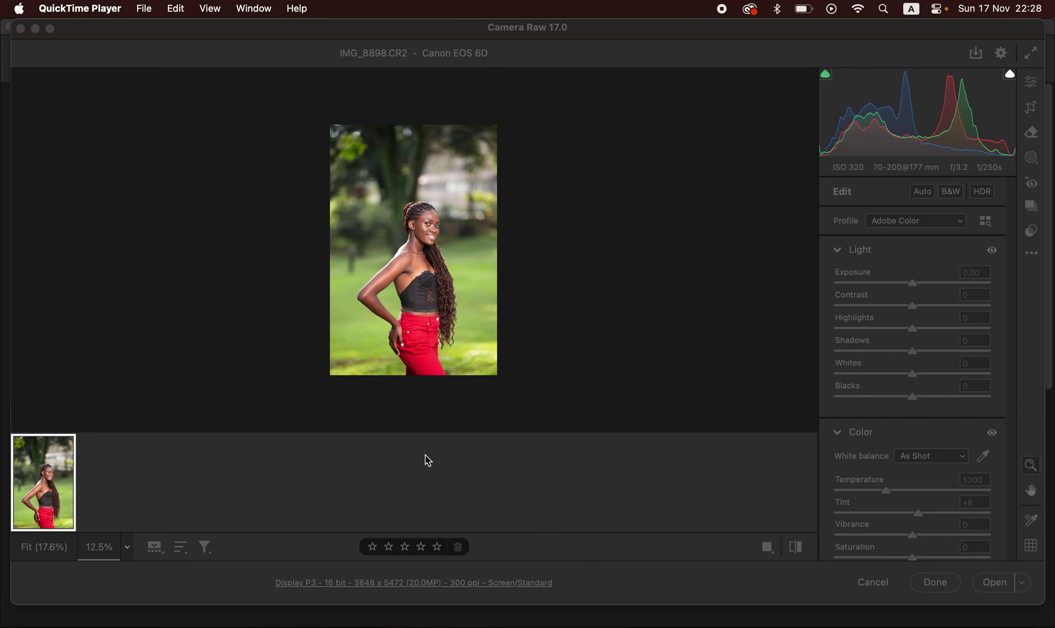
Cancel the current raw edit and reopen IMG_8898.CR2 from the SHAL SHOOTB RAWS folder in Adobe Photoshop 2025.
left_click(875, 585)
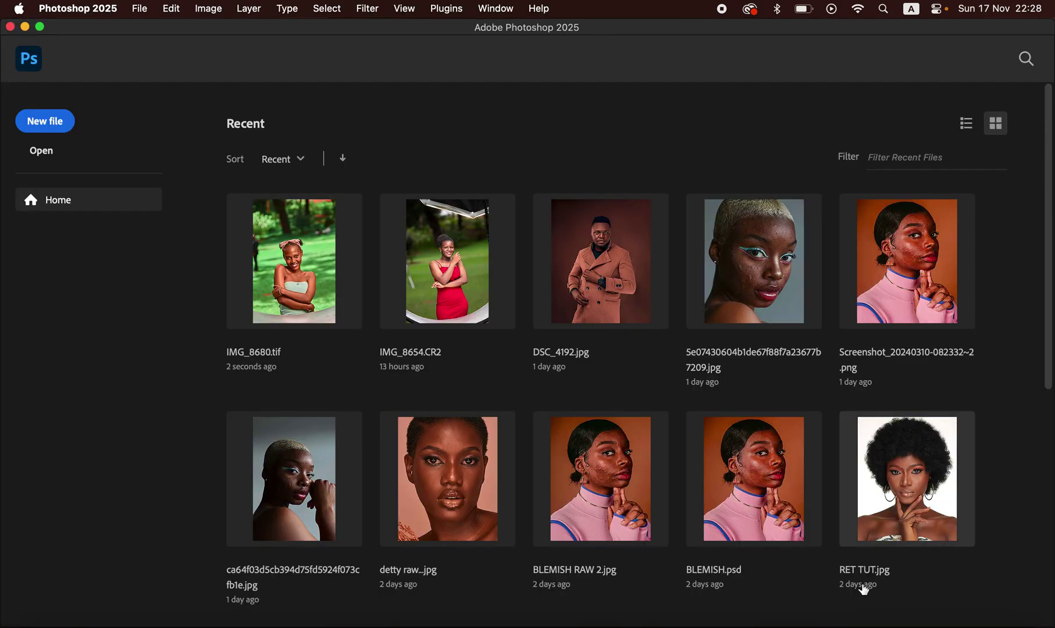
left_click(26, 626)
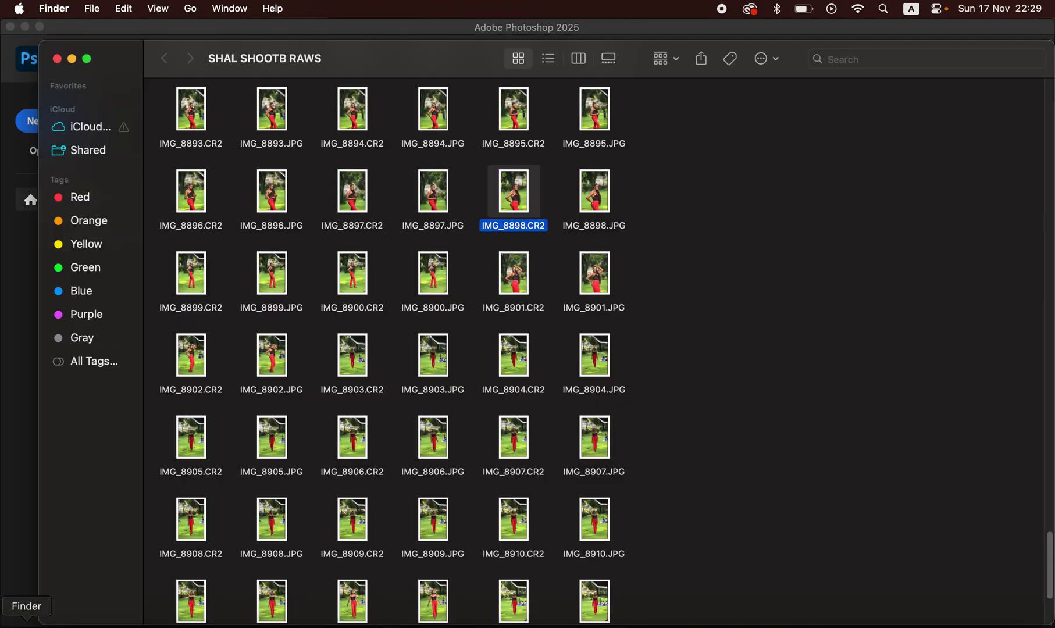
right_click(520, 202)
mouse_move(534, 224)
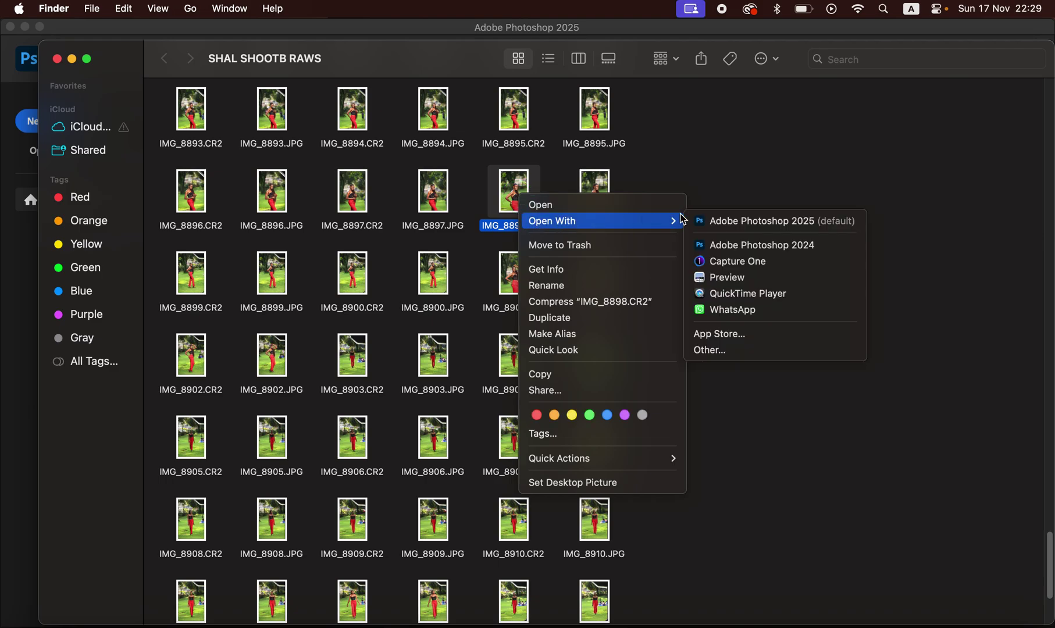
left_click(754, 221)
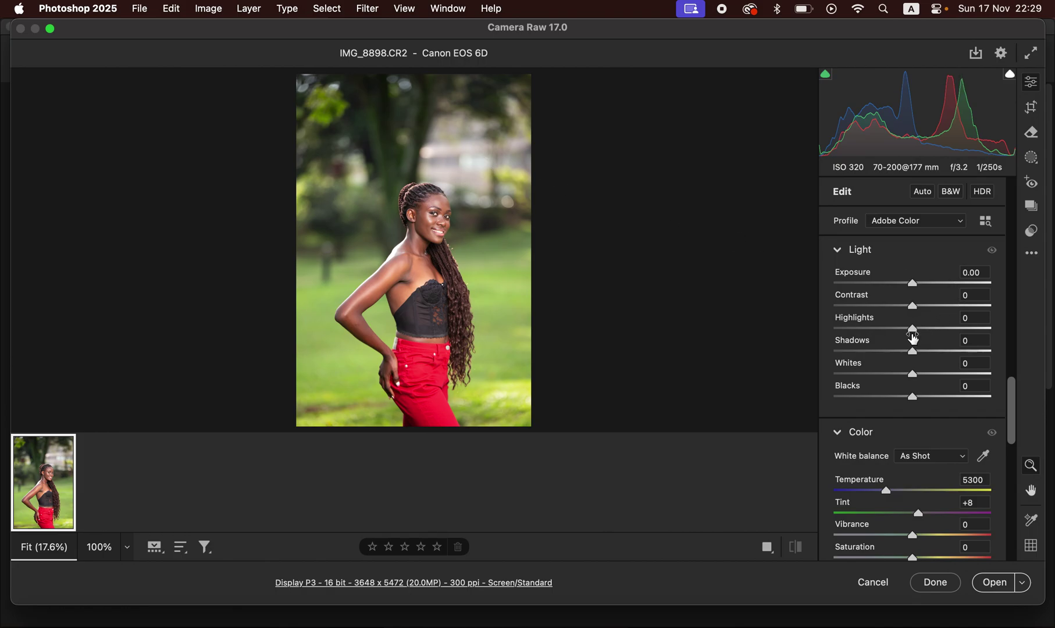
Set Highlights and Whites to -100, Contrast to +18, Blacks to -17, Shadows to +12 and Temperature to 5650.
left_click_drag(907, 332, 801, 330)
left_click_drag(906, 370, 791, 372)
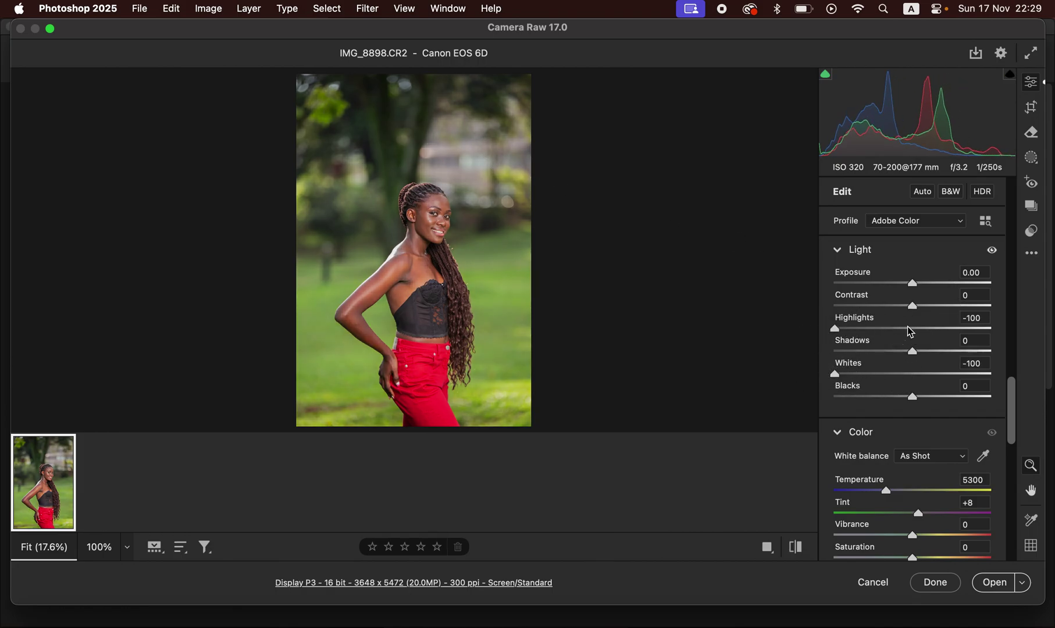
left_click_drag(915, 306, 928, 309)
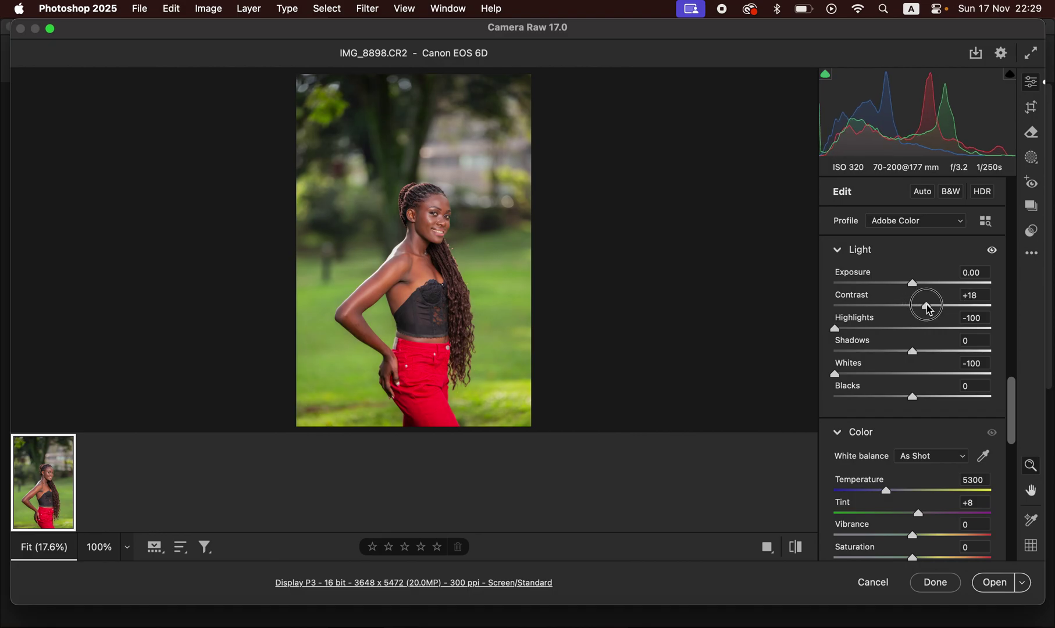
left_click_drag(908, 402, 899, 401)
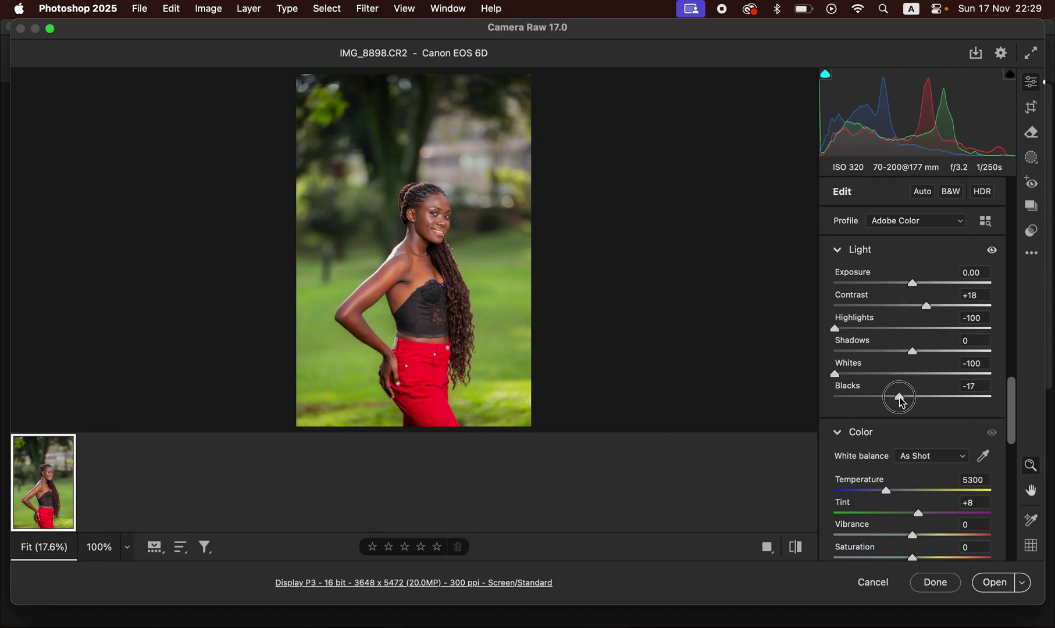
left_click(922, 350)
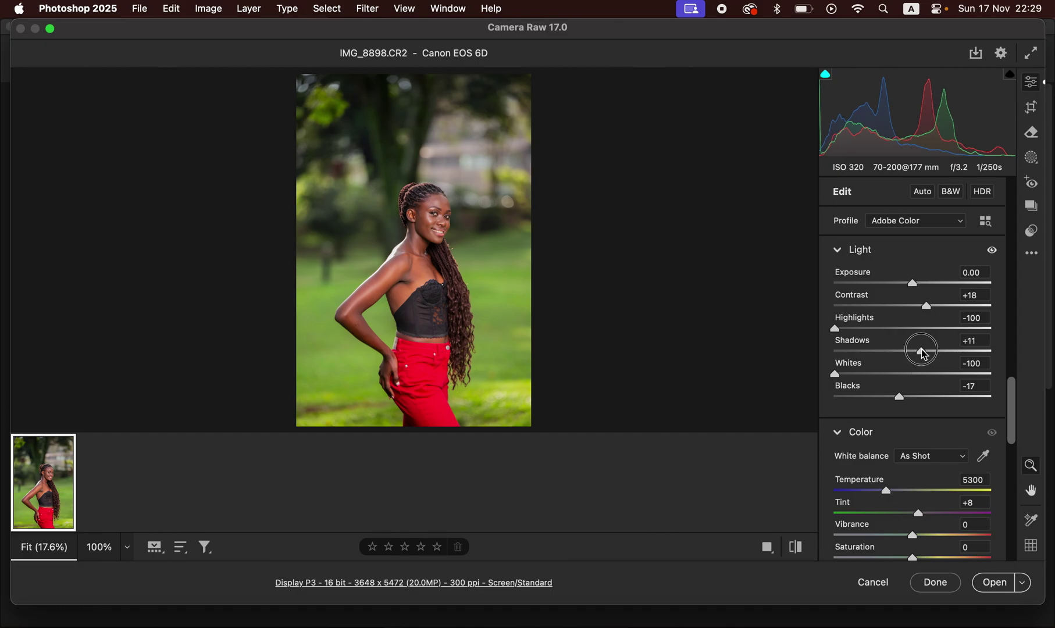
left_click_drag(923, 353, 924, 351)
left_click_drag(891, 495, 896, 496)
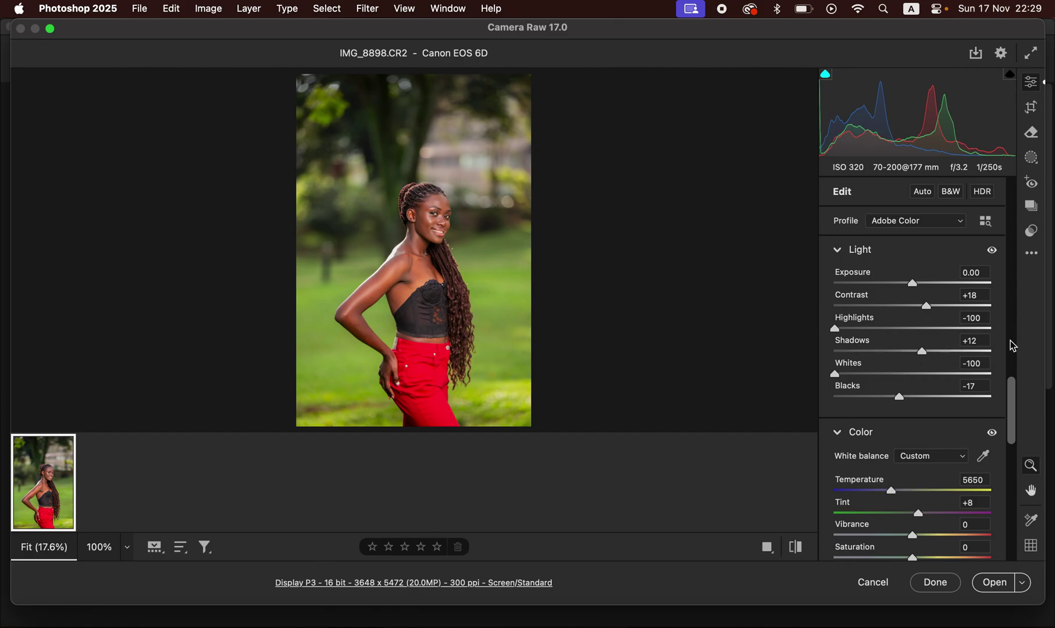
Shift the hues in the Color Mixer, setting Yellows to +44 and Greens to +40.
left_click_drag(1018, 422, 1013, 377)
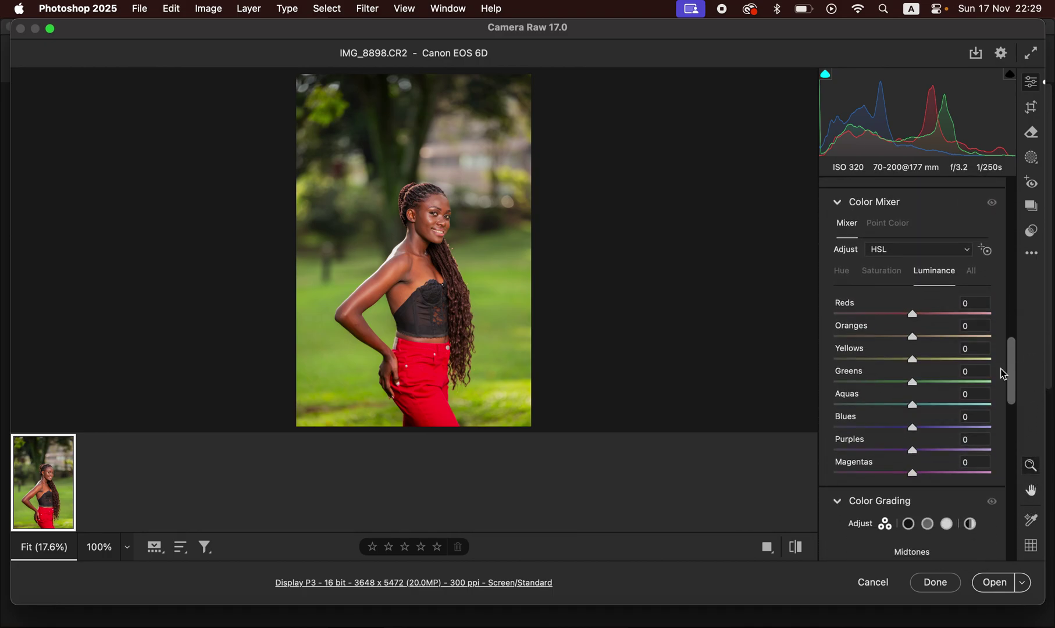
left_click(843, 276)
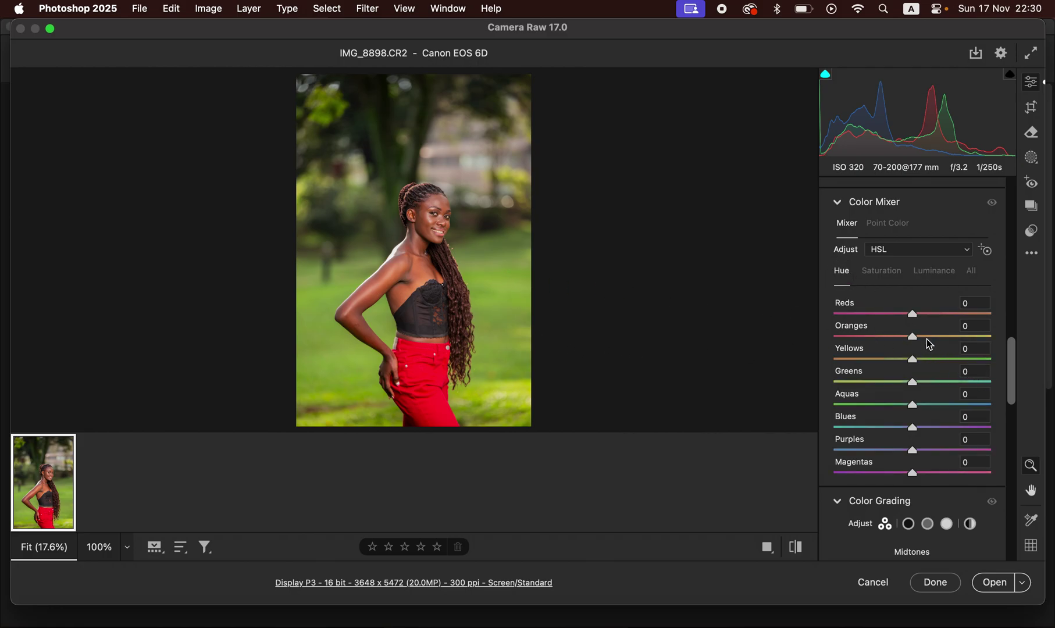
mouse_move(913, 382)
left_mouse_down()
mouse_move(954, 384)
mouse_move(890, 360)
mouse_move(932, 364)
mouse_move(938, 384)
mouse_move(876, 381)
mouse_move(912, 360)
mouse_move(900, 359)
mouse_move(902, 380)
left_mouse_up()
left_click(886, 277)
left_click(842, 280)
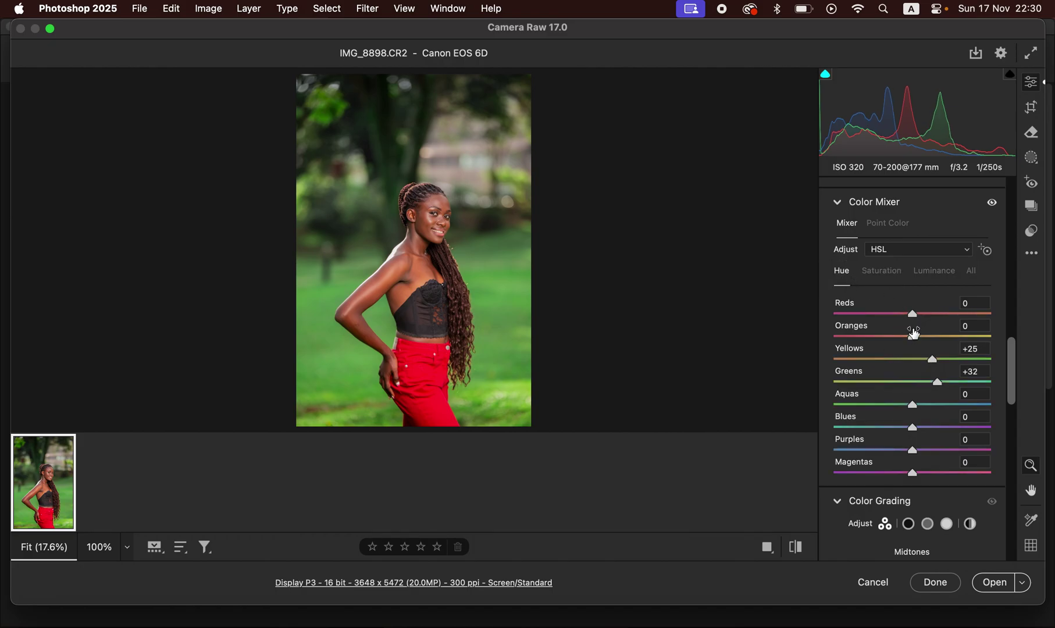
left_click_drag(942, 361, 942, 383)
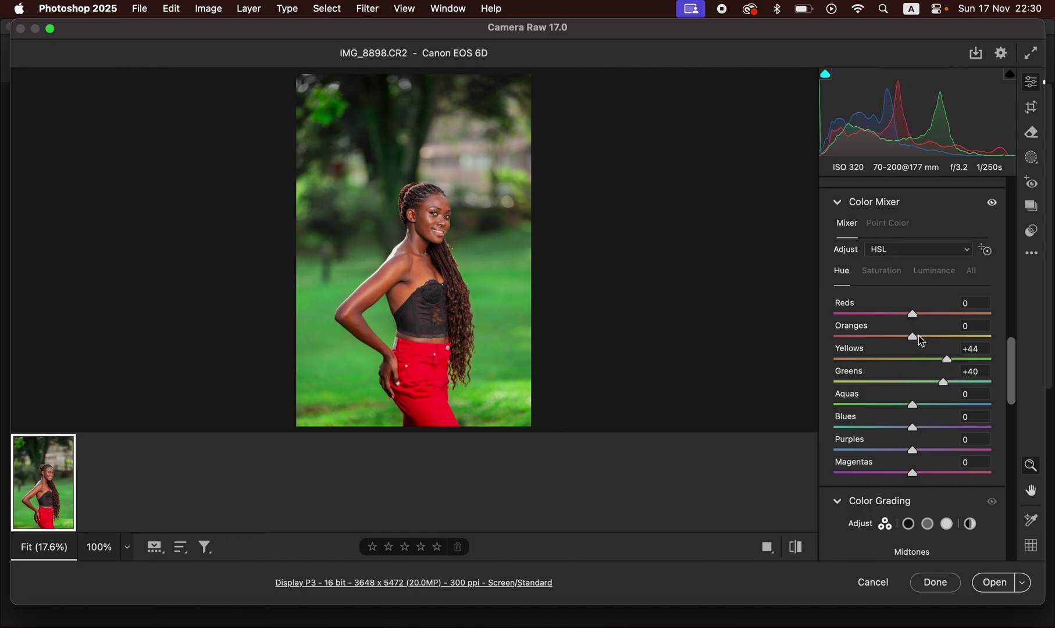
Lower the Oranges luminance slightly in the Color Mixer and compare the before and after views.
left_click(929, 273)
mouse_move(912, 337)
left_mouse_down()
mouse_move(894, 338)
mouse_move(909, 338)
left_mouse_up()
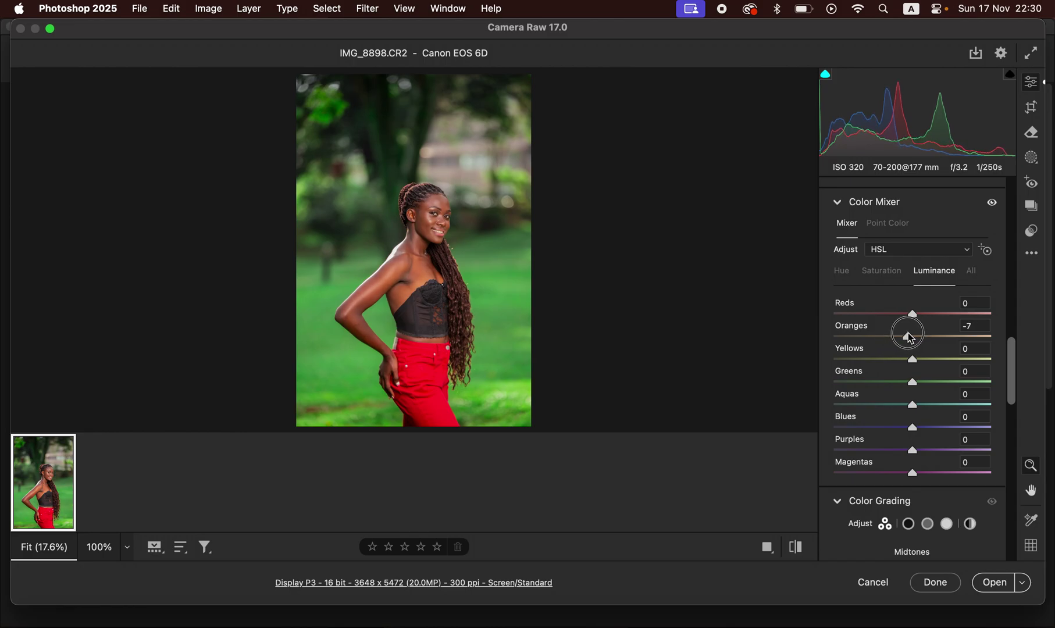
left_click_drag(909, 337, 906, 337)
left_click(800, 551)
Set Exposure to -0.10 and open the developed raw image in Photoshop.
left_click_drag(1015, 358, 1014, 192)
left_click_drag(914, 289, 913, 289)
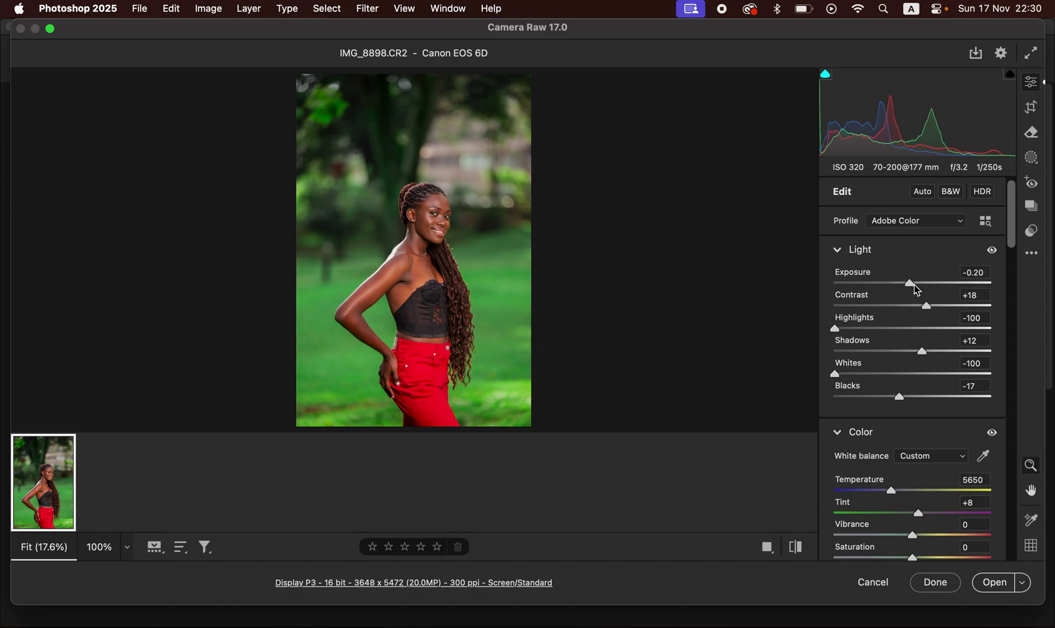
left_click_drag(912, 289, 915, 289)
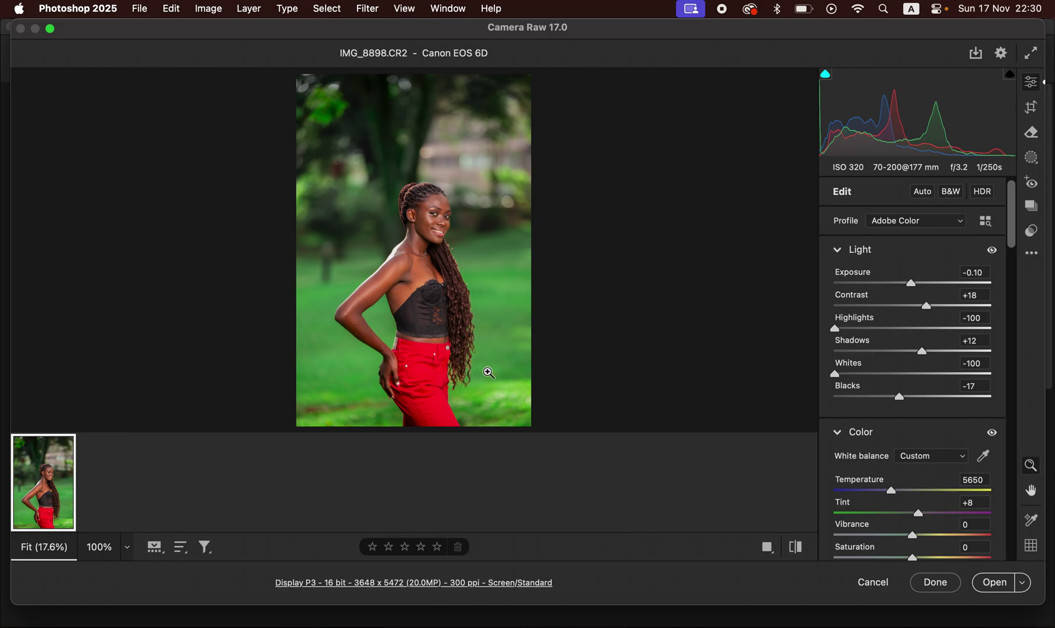
left_click(992, 584)
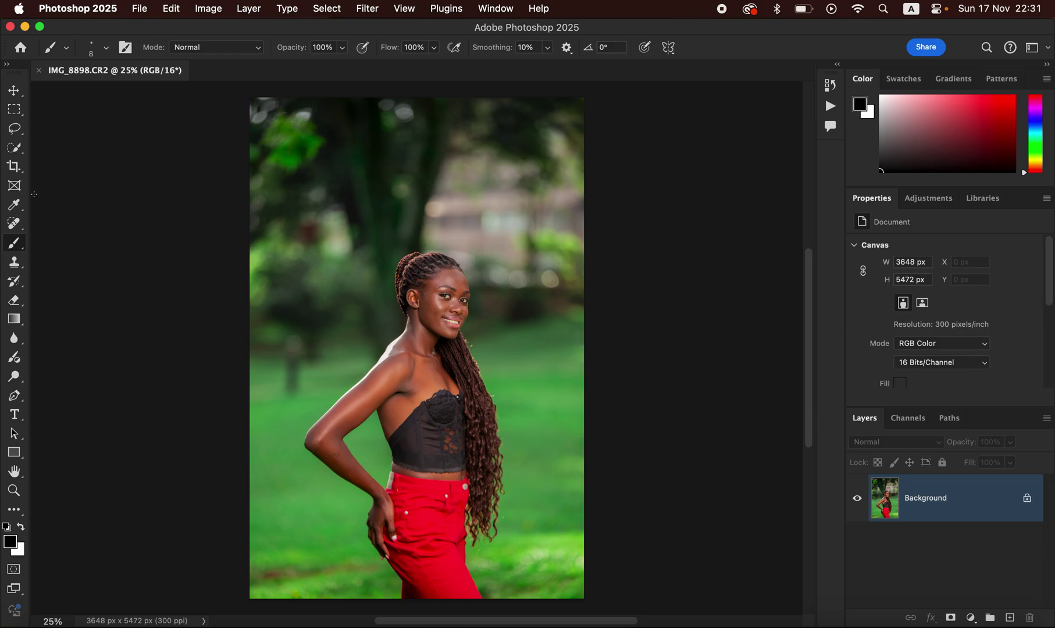
Crop the portrait to a 4:5 (8:10) ratio, trimming the area above the head and keeping the lower edge.
left_click(16, 168)
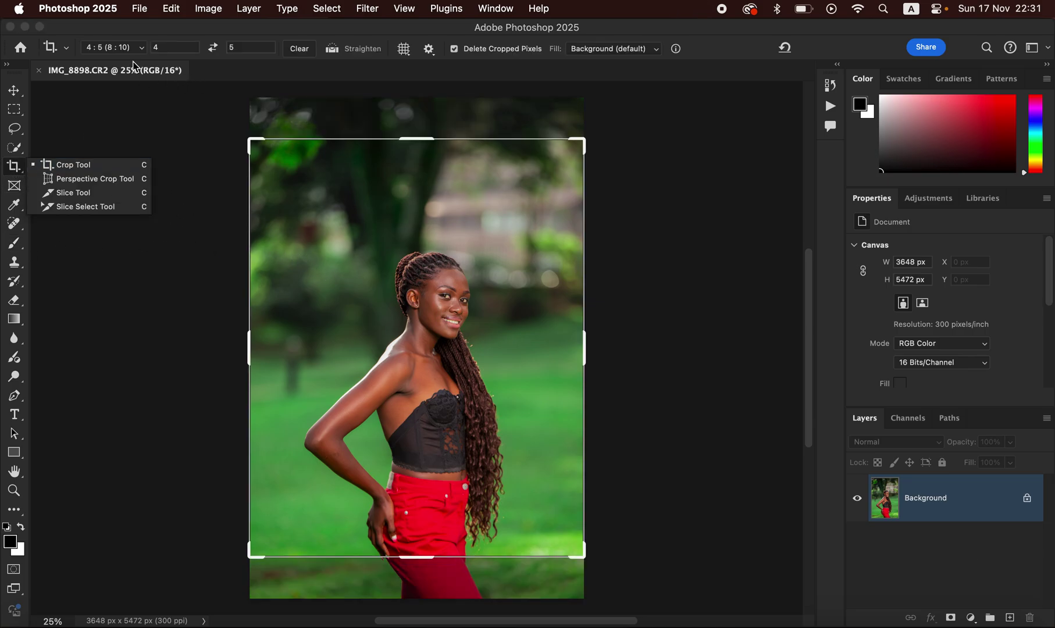
left_click(128, 47)
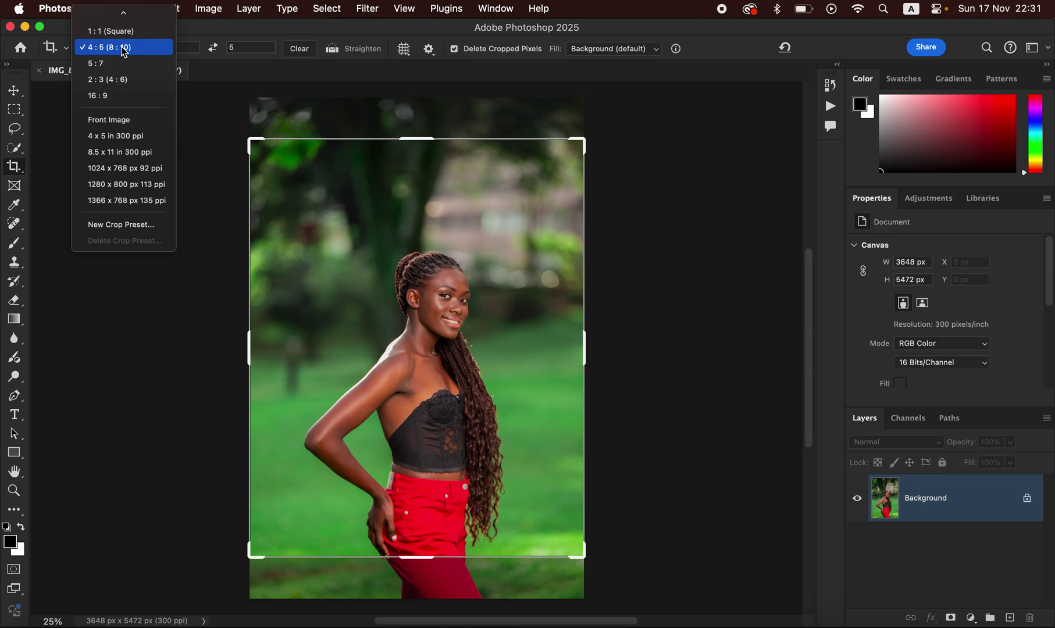
left_click(129, 52)
left_click_drag(453, 356, 457, 323)
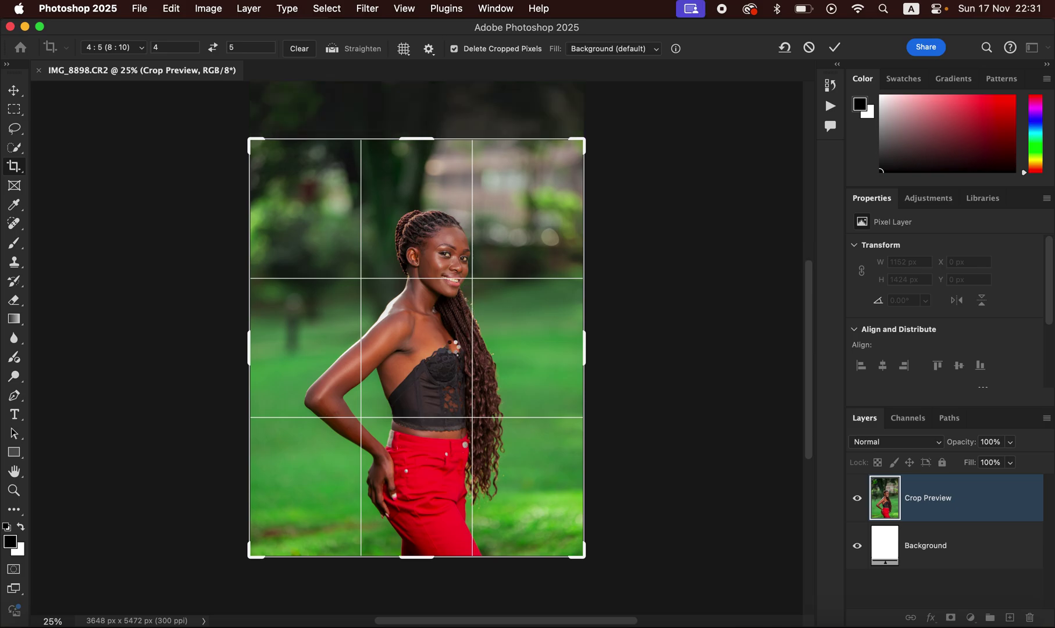
key("Return")
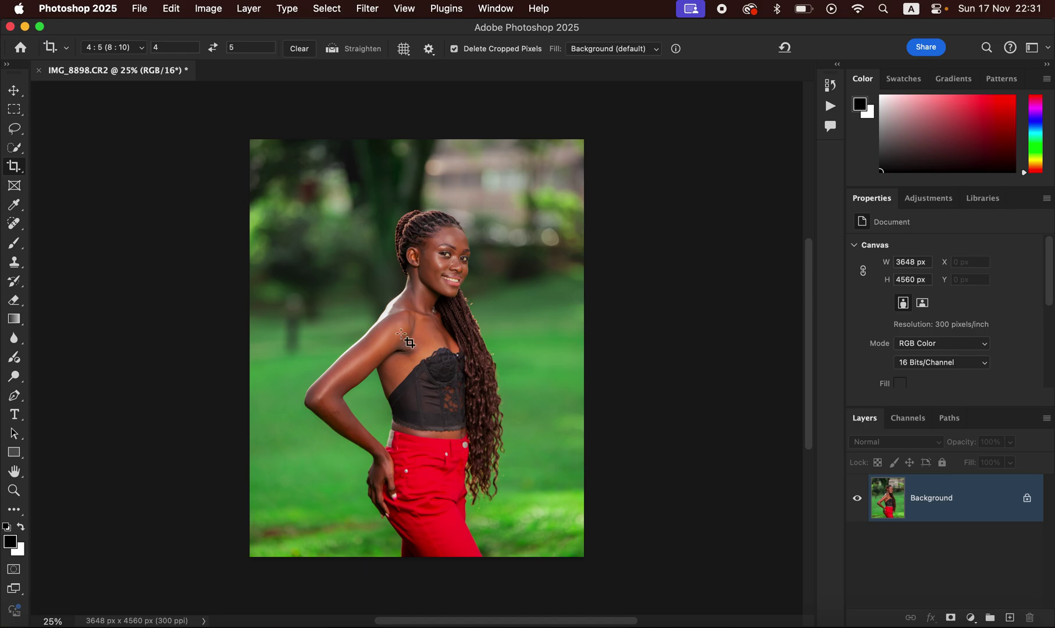
Activate the Lasso tool and duplicate the Background layer twice.
left_click(14, 128)
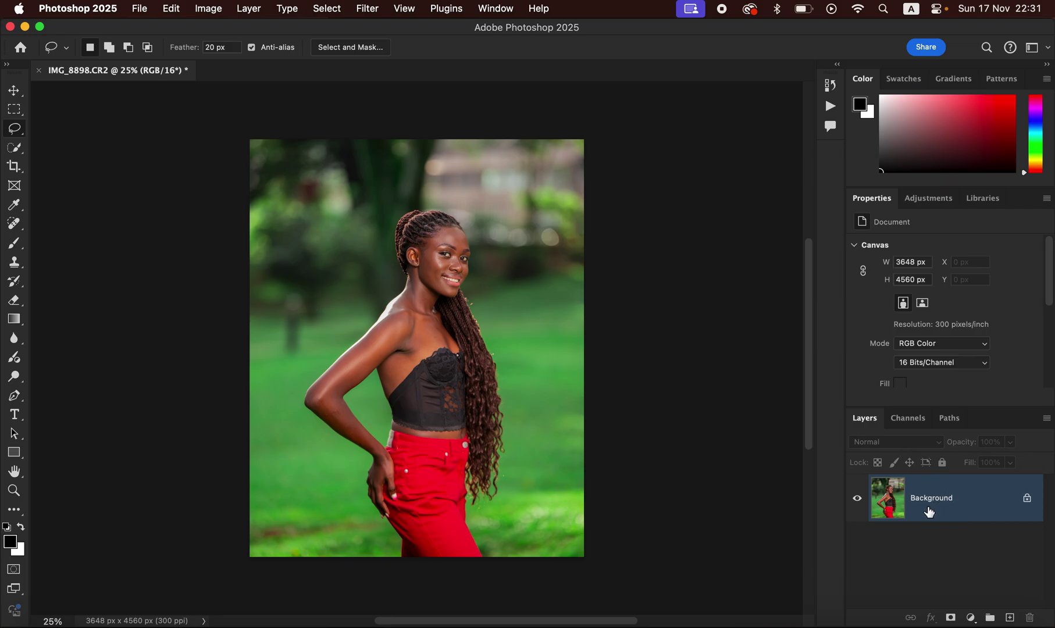
key("super+j")
key("super+j")
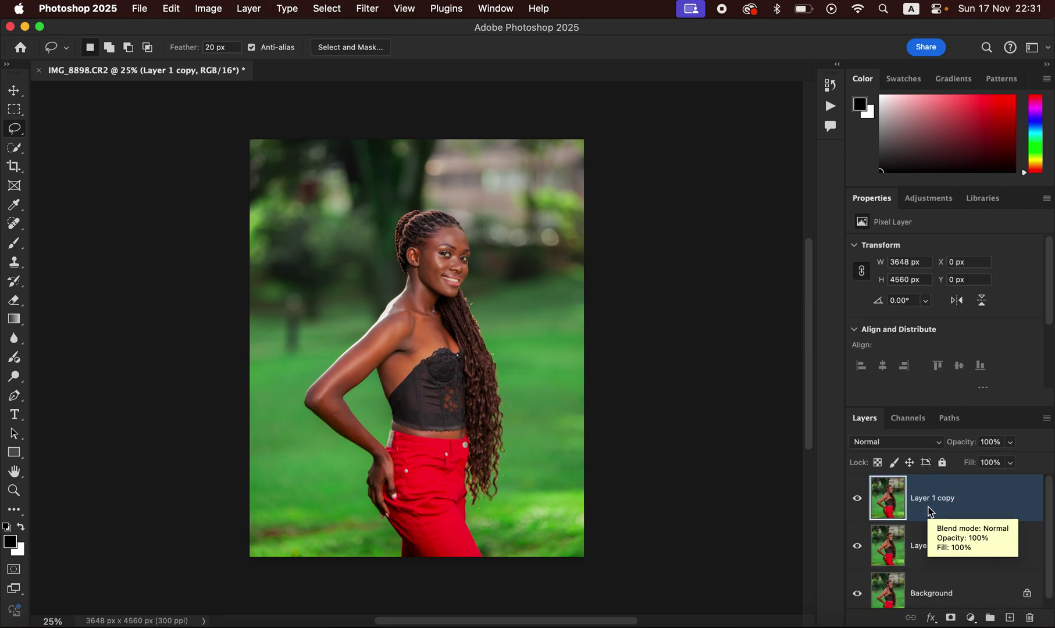
Rename the lower duplicate layer LOW and the upper duplicate layer HIGH.
double_click(921, 545)
key("Caps_Lock")
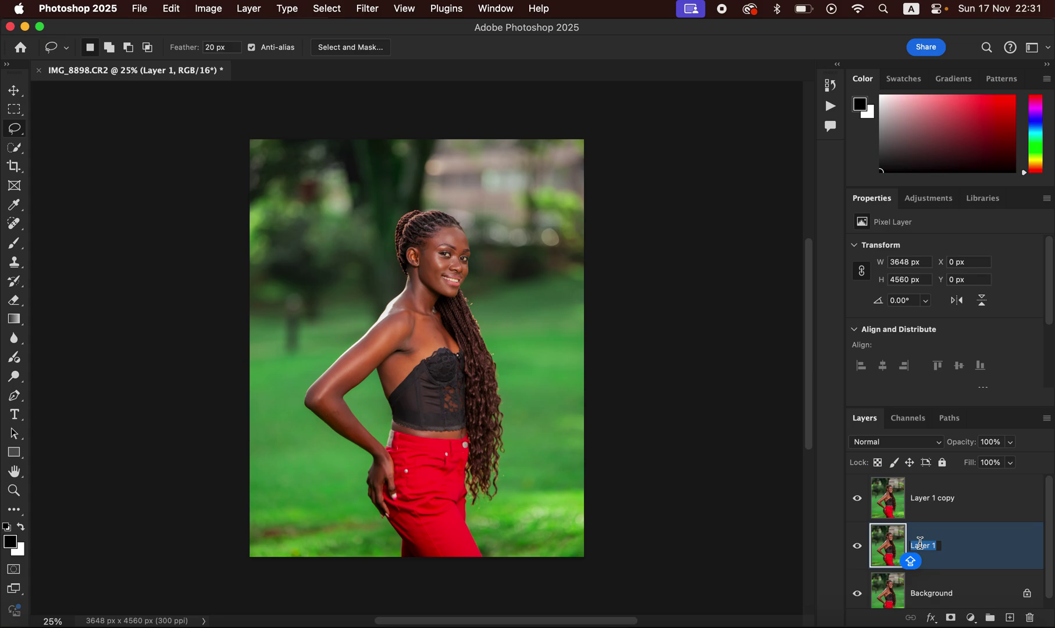
type("LOW")
key("Return")
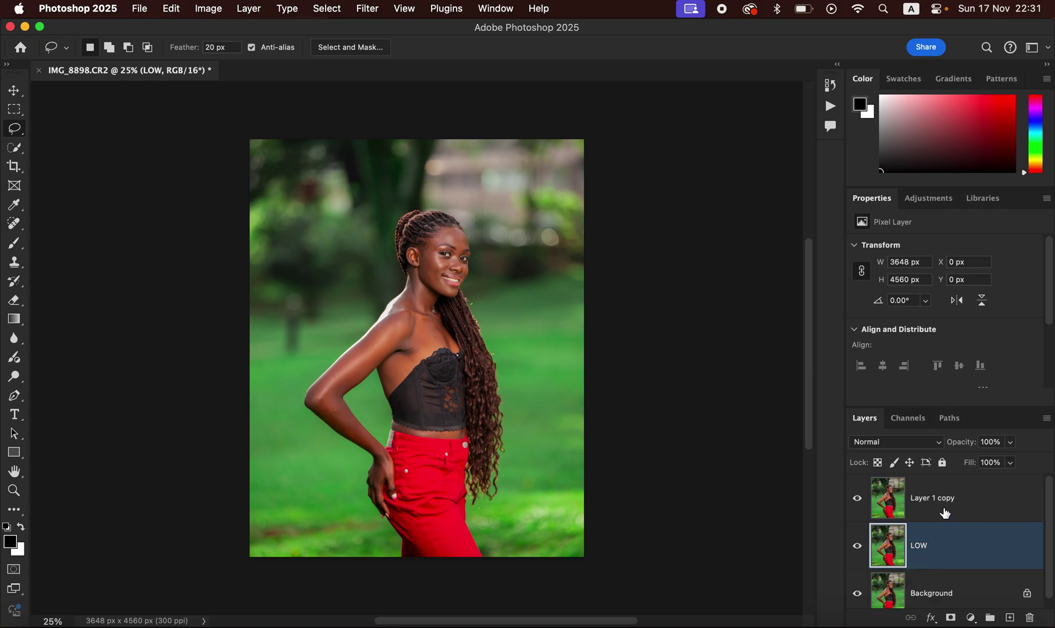
double_click(940, 498)
type("H")
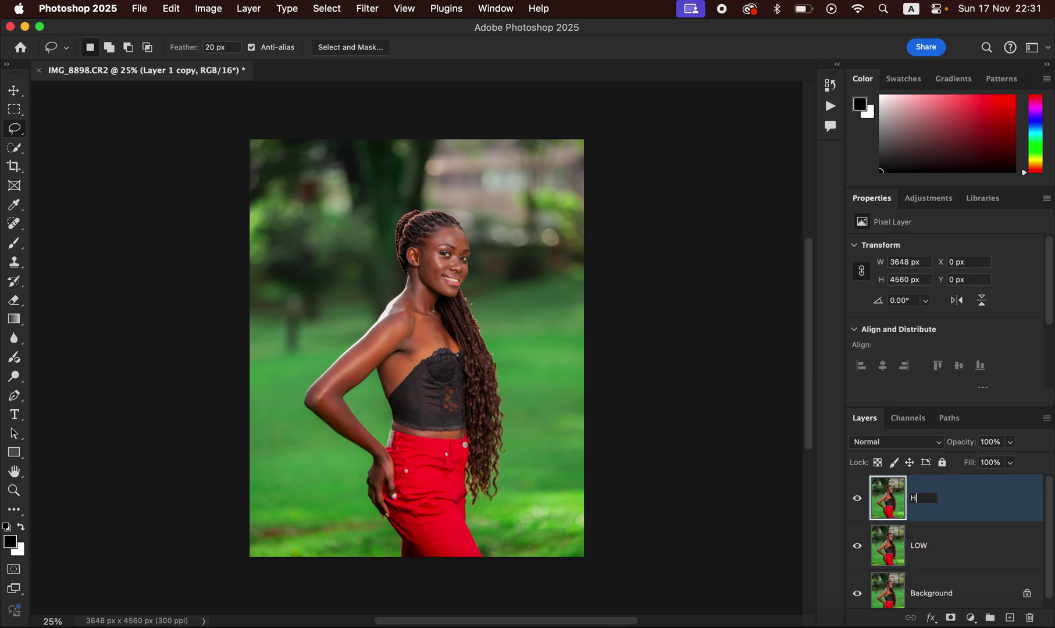
type("IGH")
key("Return")
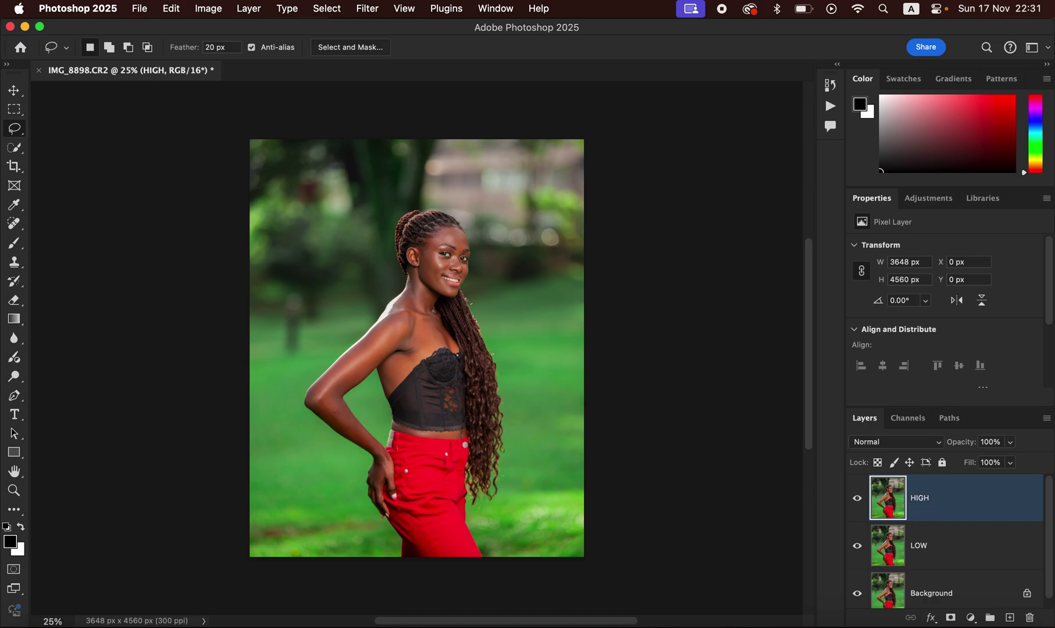
Hide the HIGH layer and apply a Gaussian Blur with a 4.0 pixel radius to the LOW layer, previewing the facial skin.
left_click(957, 548)
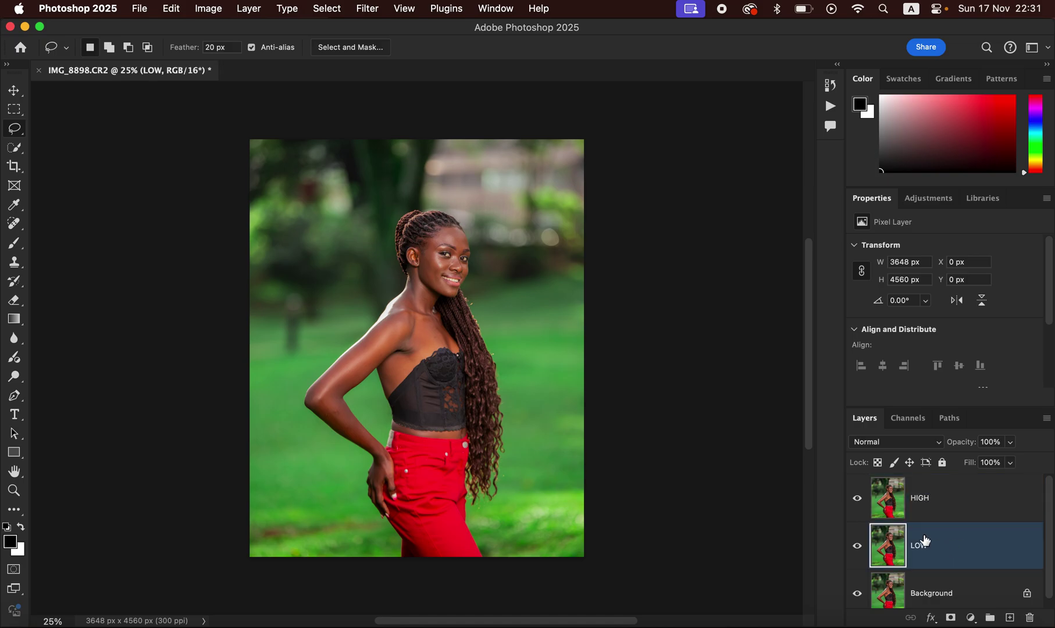
left_click(856, 502)
left_click(370, 10)
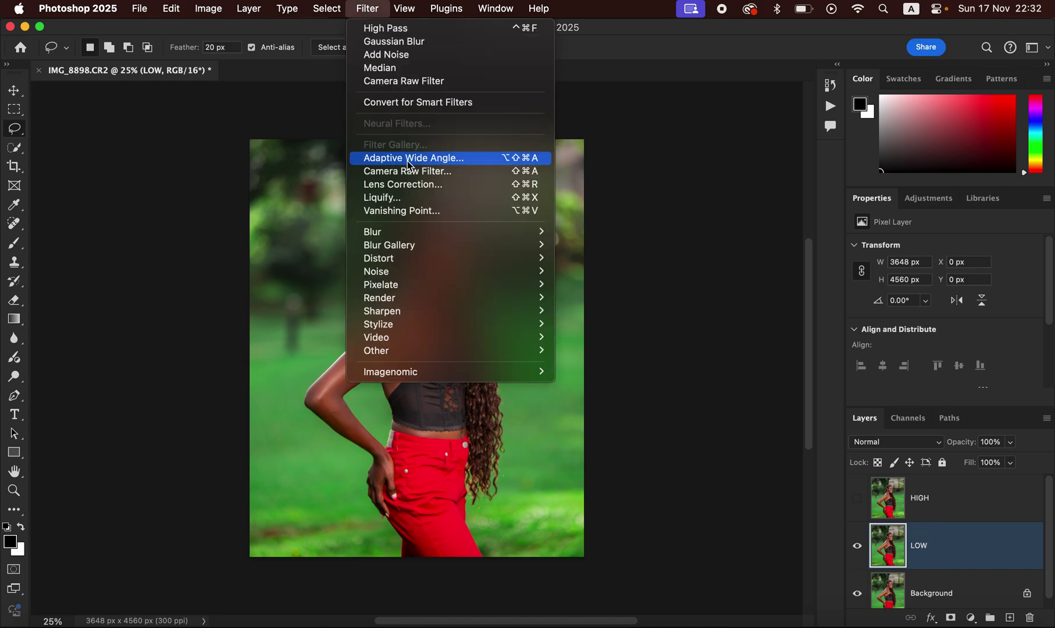
mouse_move(422, 233)
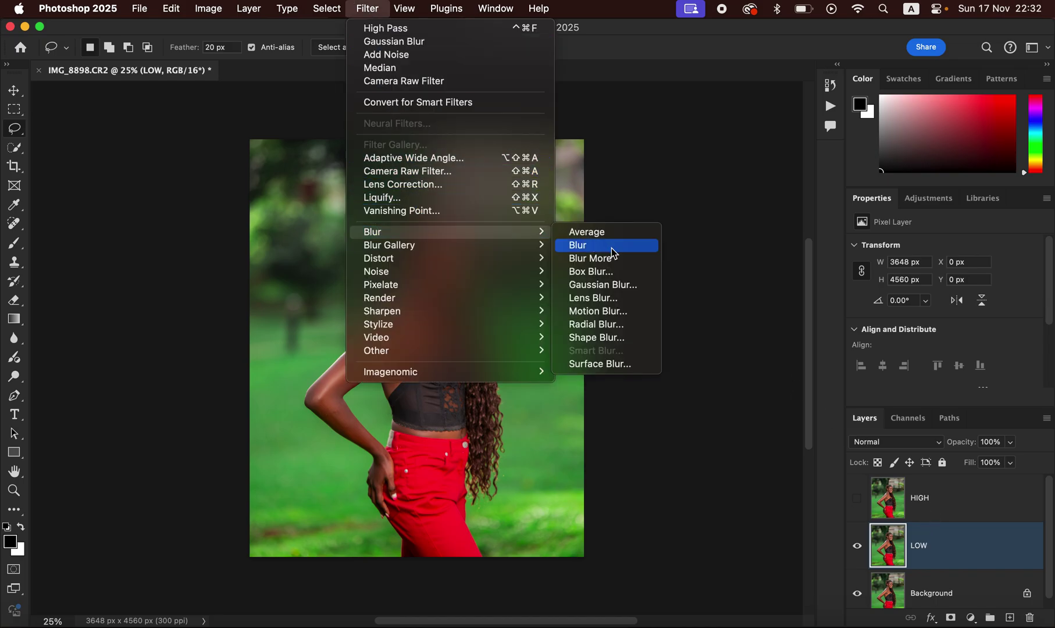
left_click(618, 285)
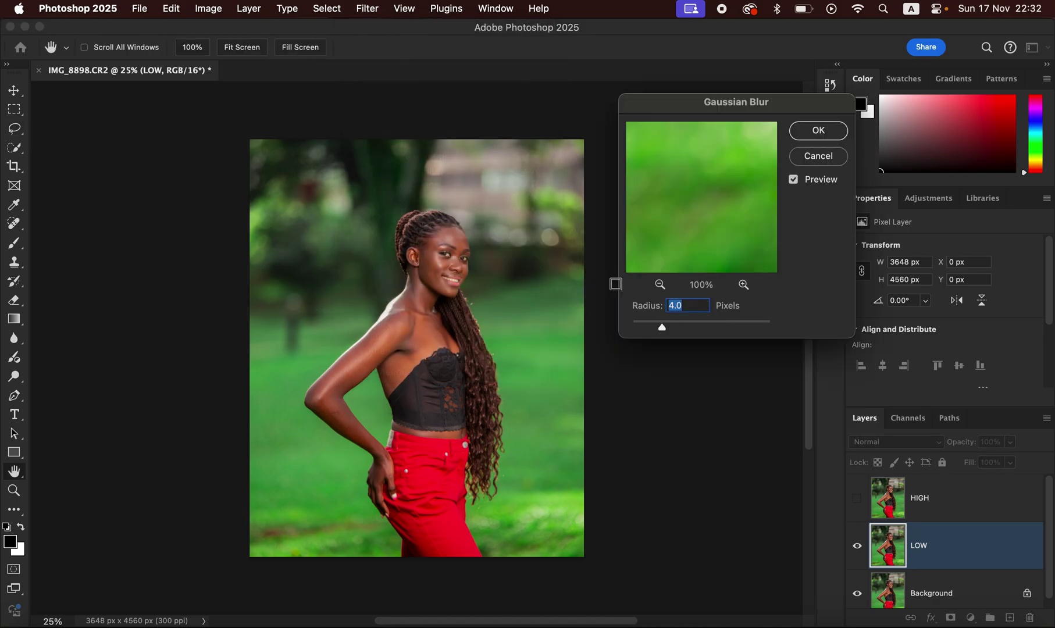
left_click_drag(662, 327, 563, 330)
left_click(437, 267)
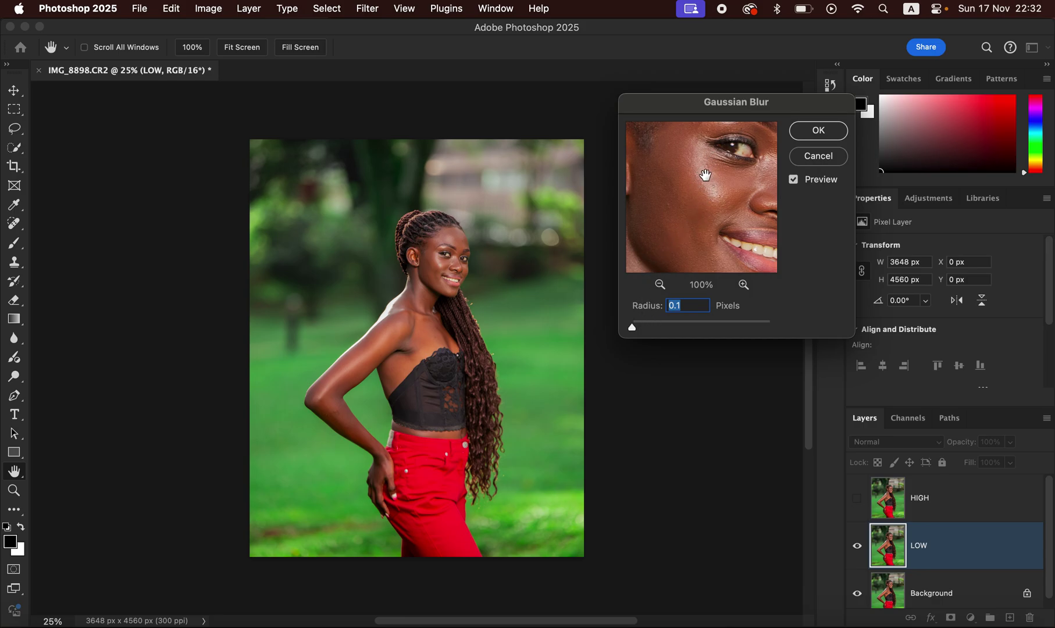
left_click_drag(634, 328, 646, 329)
left_click_drag(656, 328, 662, 329)
left_click_drag(727, 188, 697, 202)
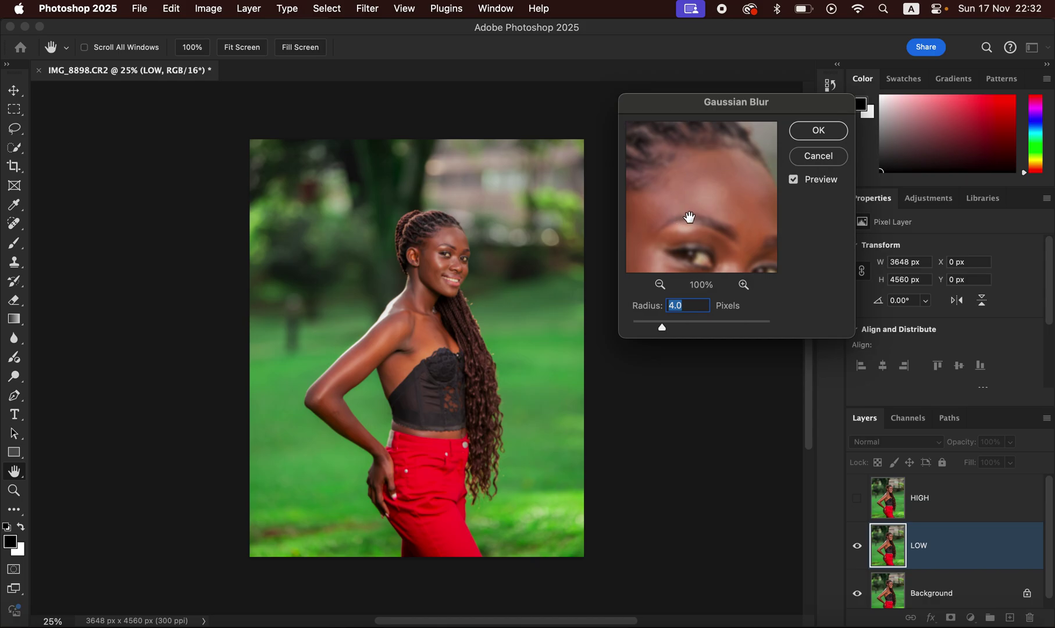
left_click(809, 134)
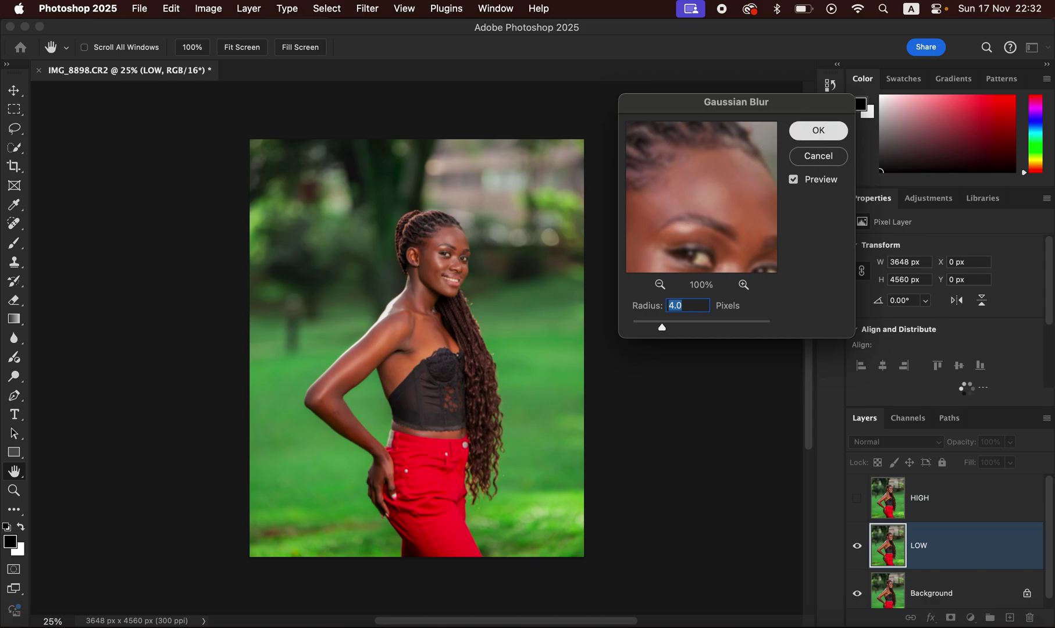
Show the HIGH layer and begin an Apply Image operation on it with LOW as the source layer.
left_click(960, 508)
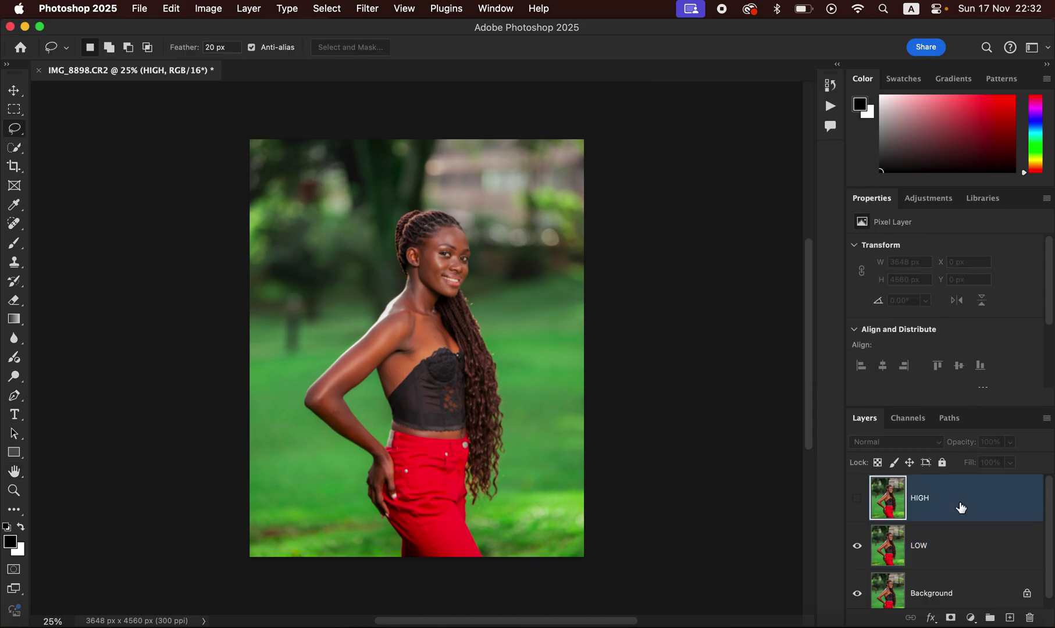
left_click(858, 499)
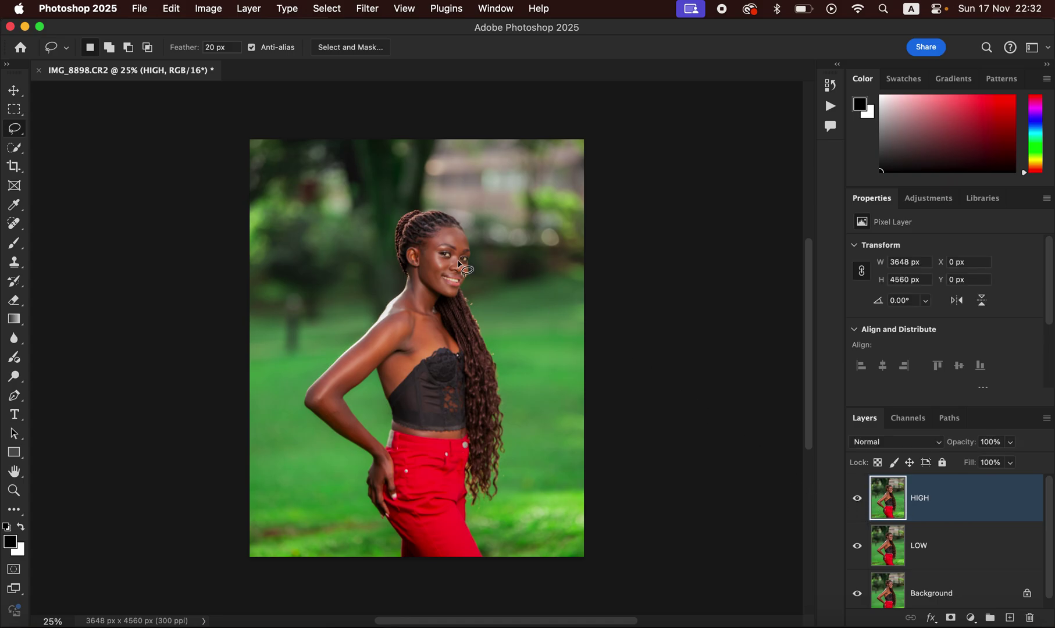
left_click(208, 8)
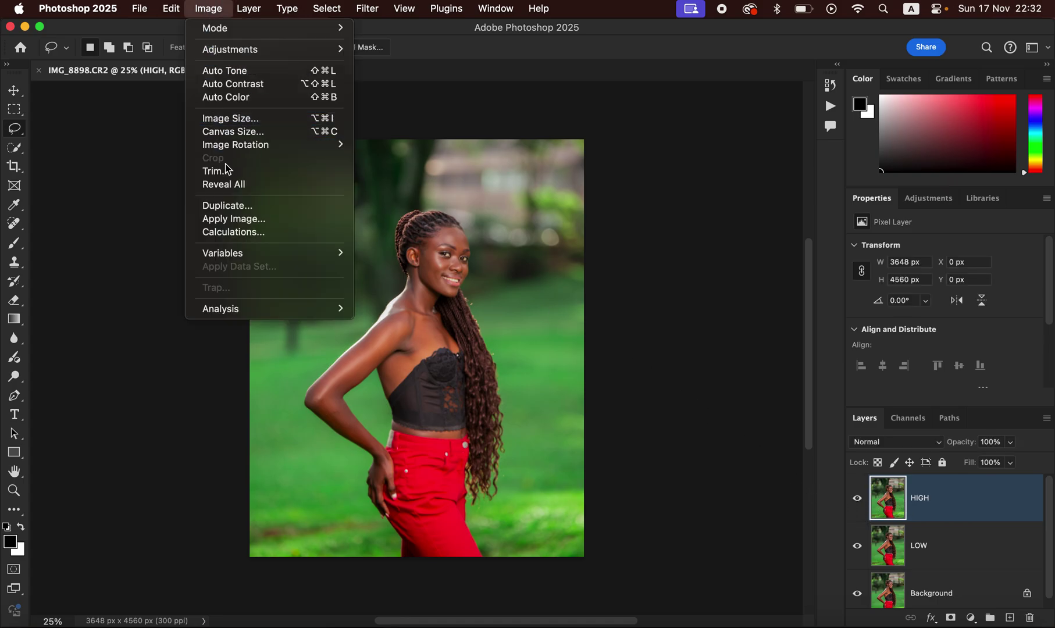
left_click(253, 219)
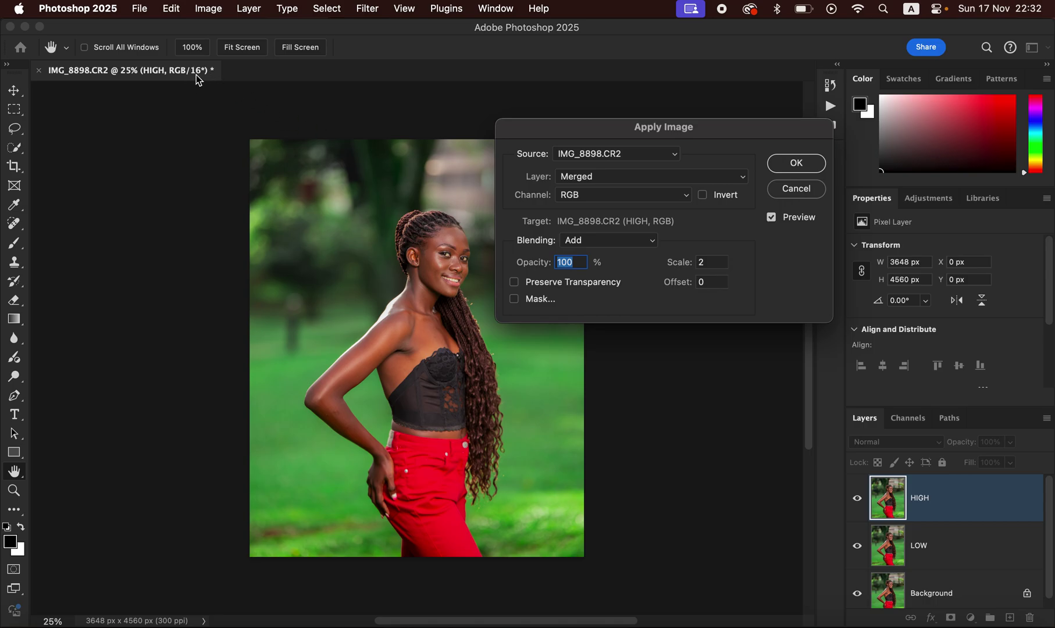
left_click(617, 176)
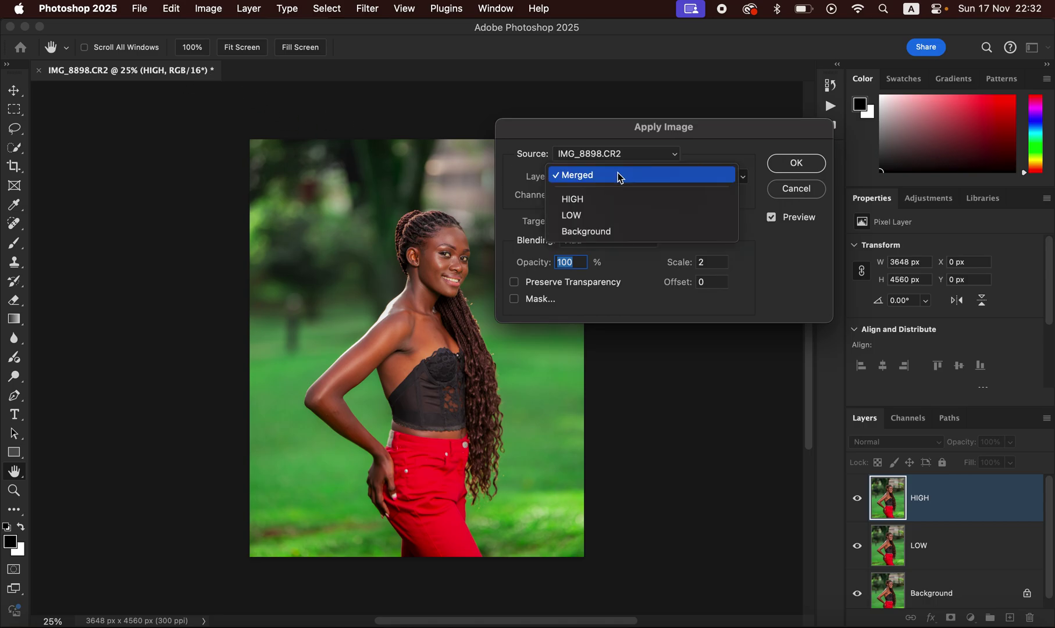
left_click(610, 217)
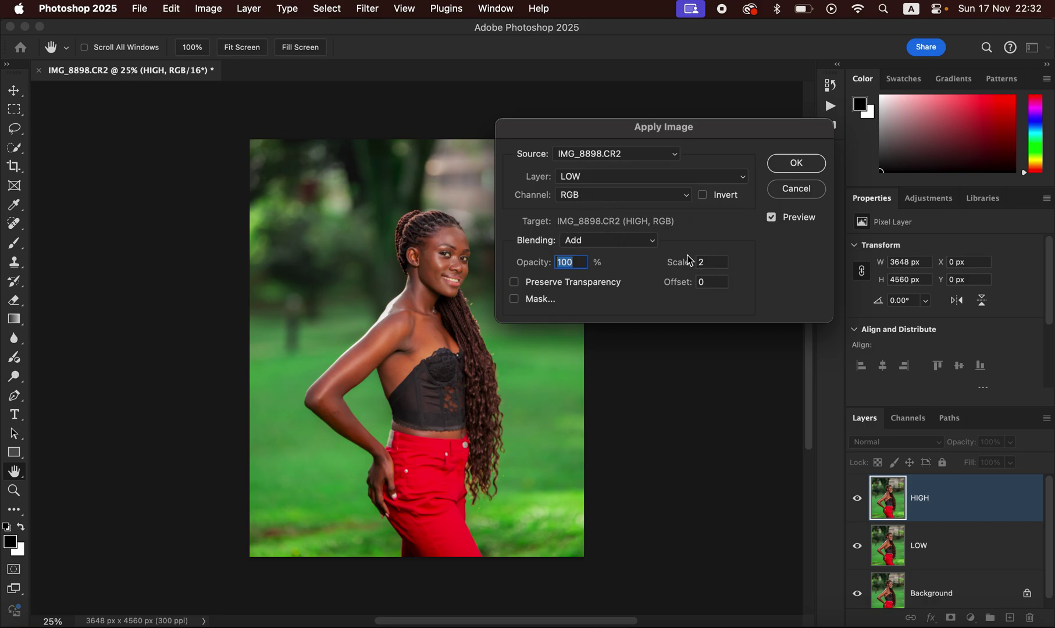
Try Subtract blending for the Apply Image operation and return it to Add.
left_click(704, 204)
left_click(703, 198)
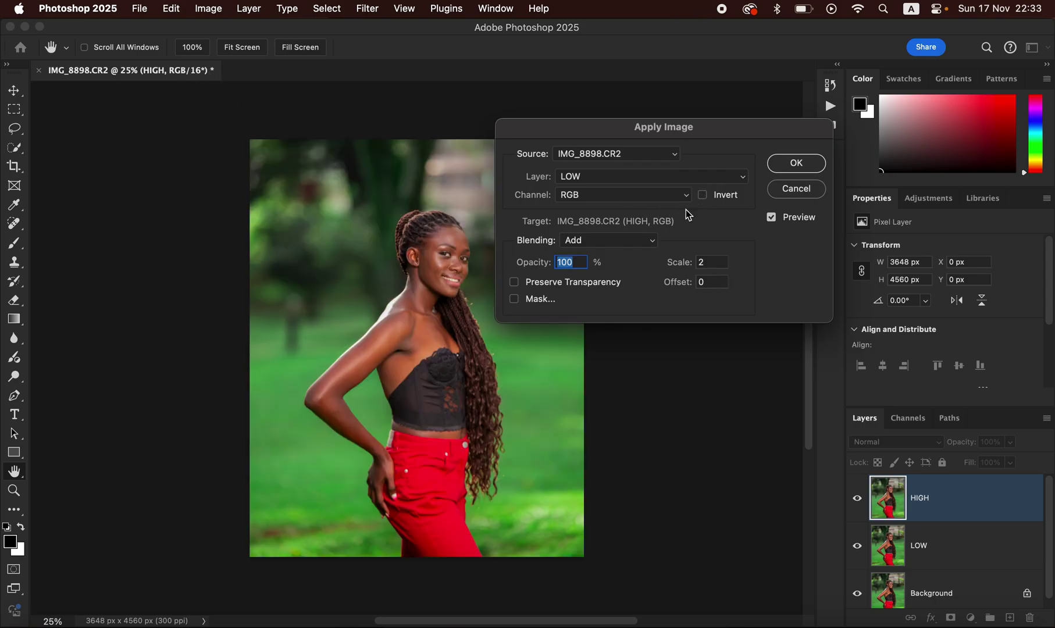
left_click(608, 240)
left_click(609, 256)
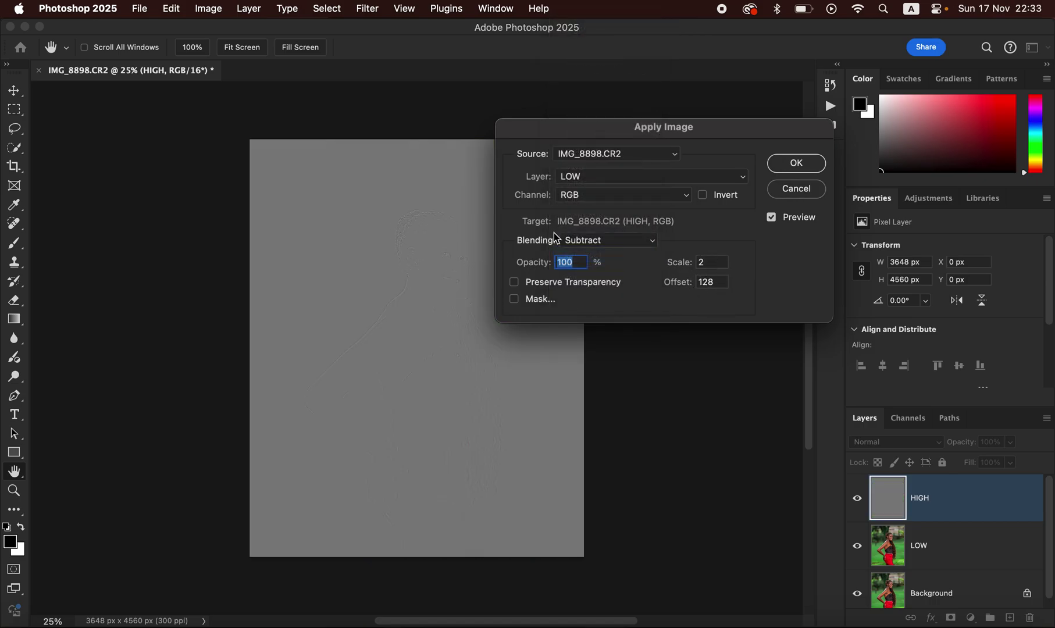
left_click(624, 239)
left_click(617, 224)
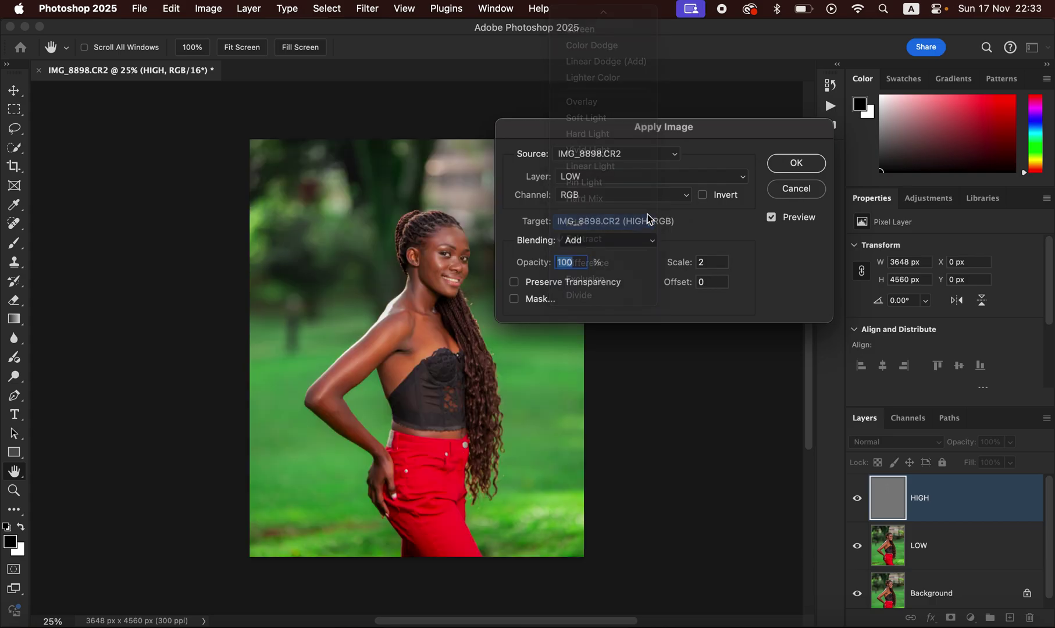
Apply the inverted LOW layer with Add blending, scale 2 and offset 0, and set the HIGH layer's blend mode to Linear Light.
left_click(703, 198)
left_click(795, 163)
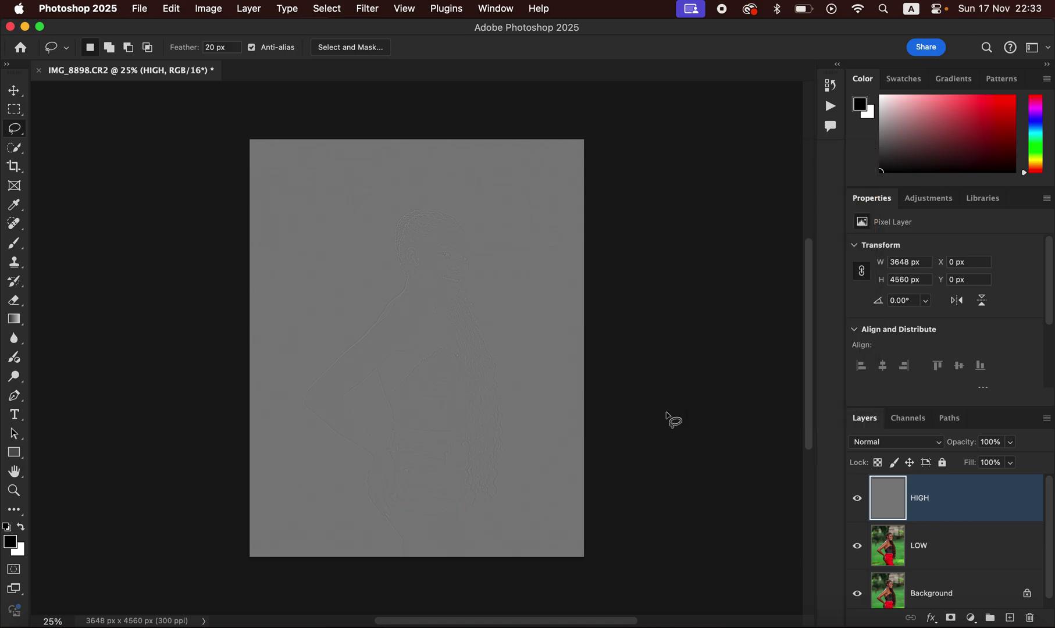
left_click(898, 444)
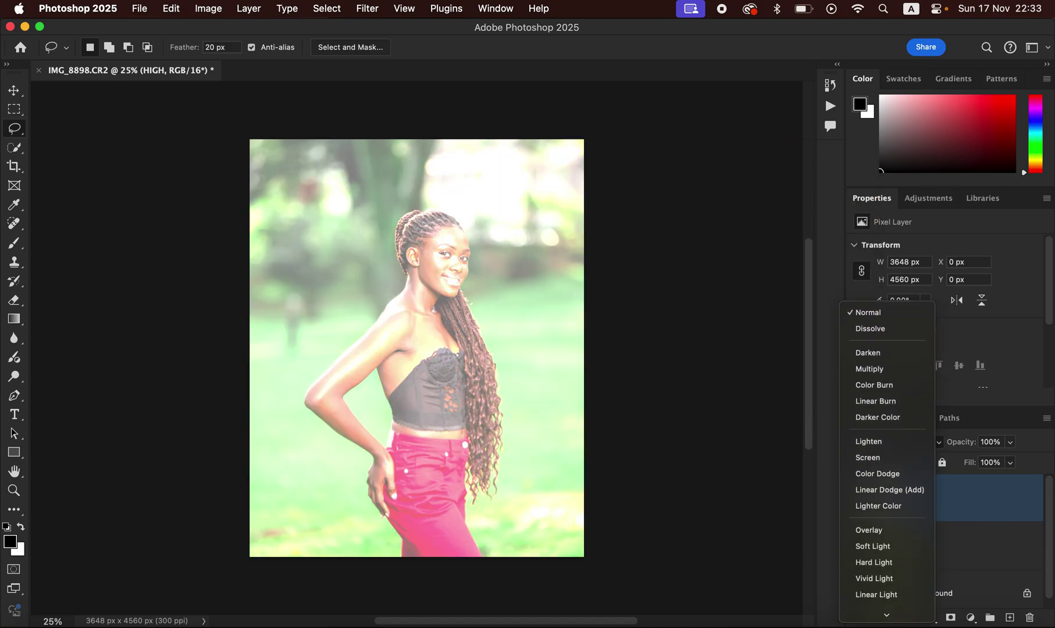
left_click(895, 534)
Group the HIGH and LOW layers, hide HIGH inside the expanded group and make LOW the active layer.
left_click(973, 538, "shift")
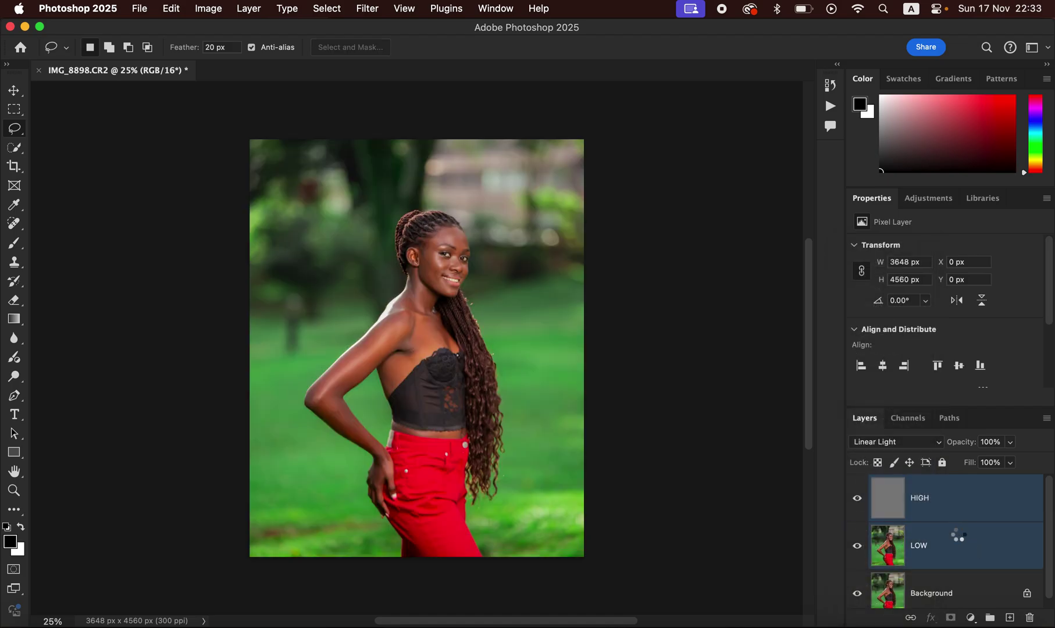
key("super+g")
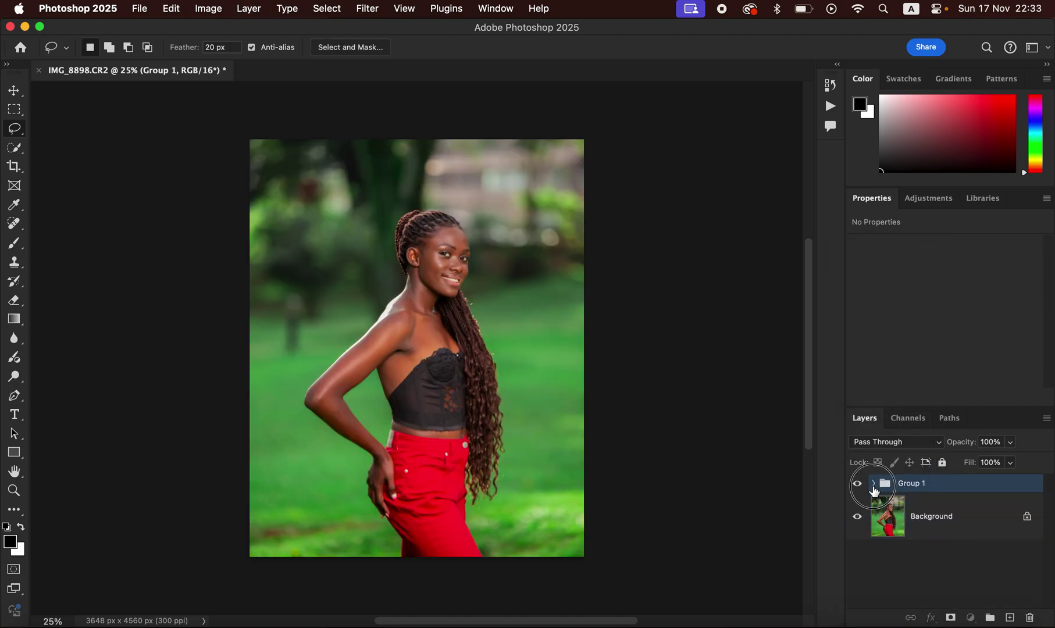
left_click(873, 483)
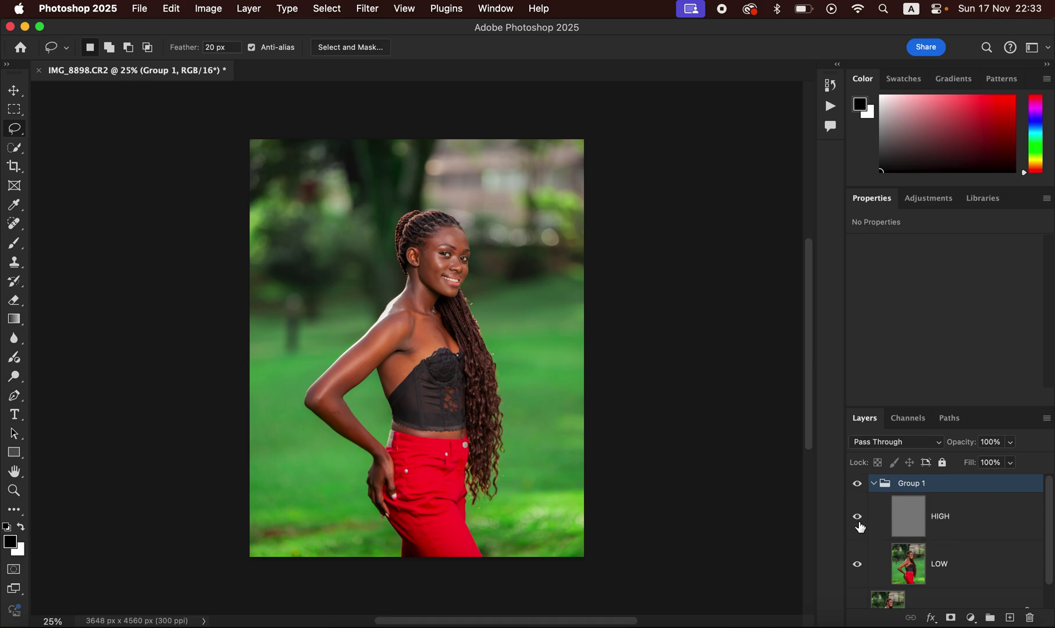
left_click(962, 575)
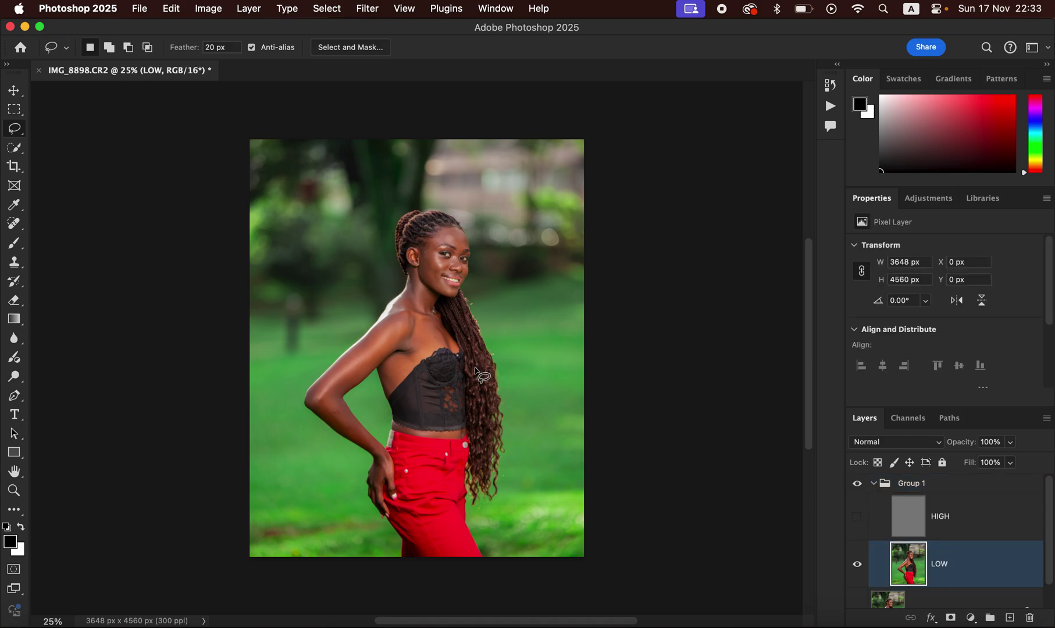
Activate the Mixer Brush tool and clean the brush of its loaded black color.
left_click(14, 244)
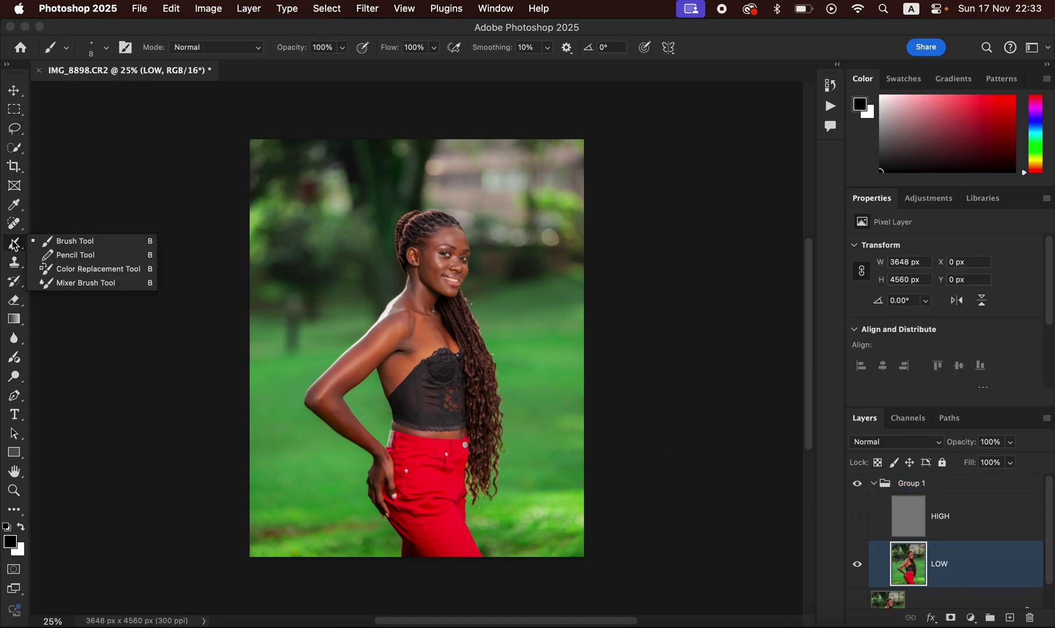
left_click(87, 283)
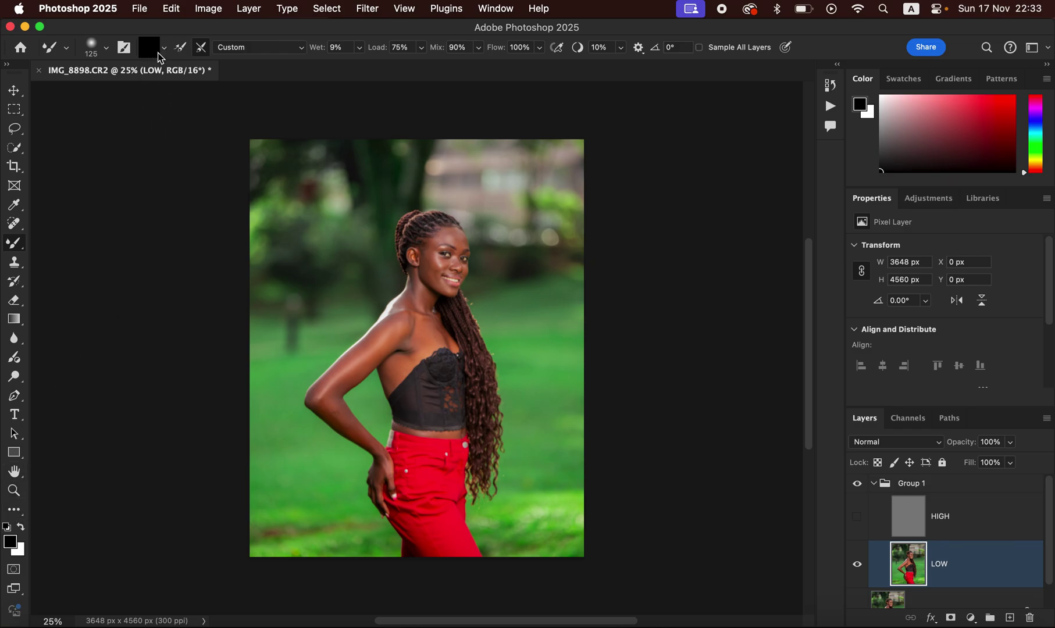
left_click(164, 48)
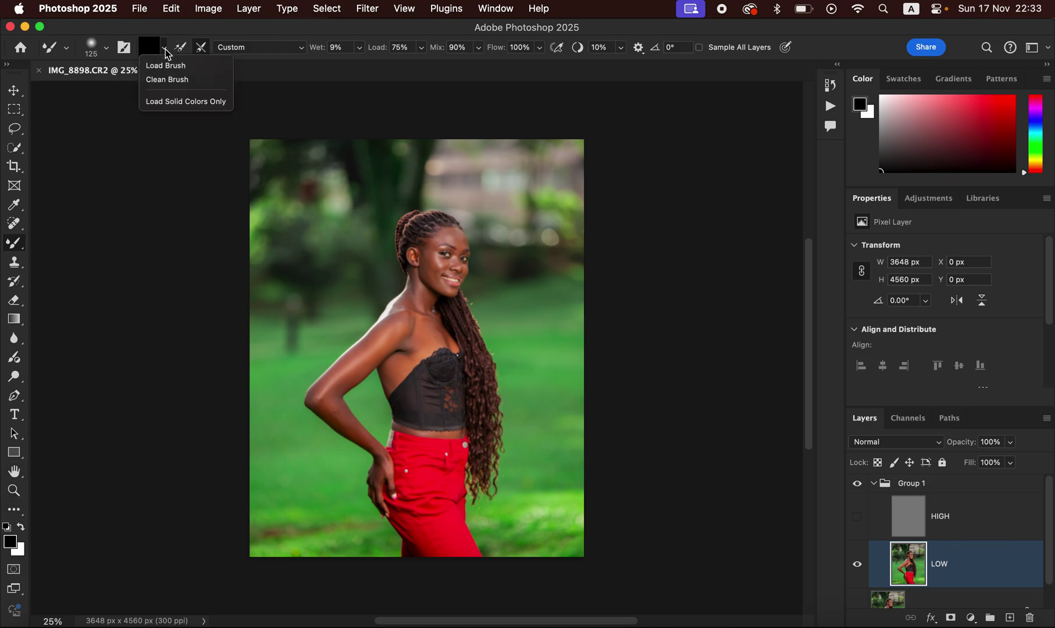
left_click(173, 81)
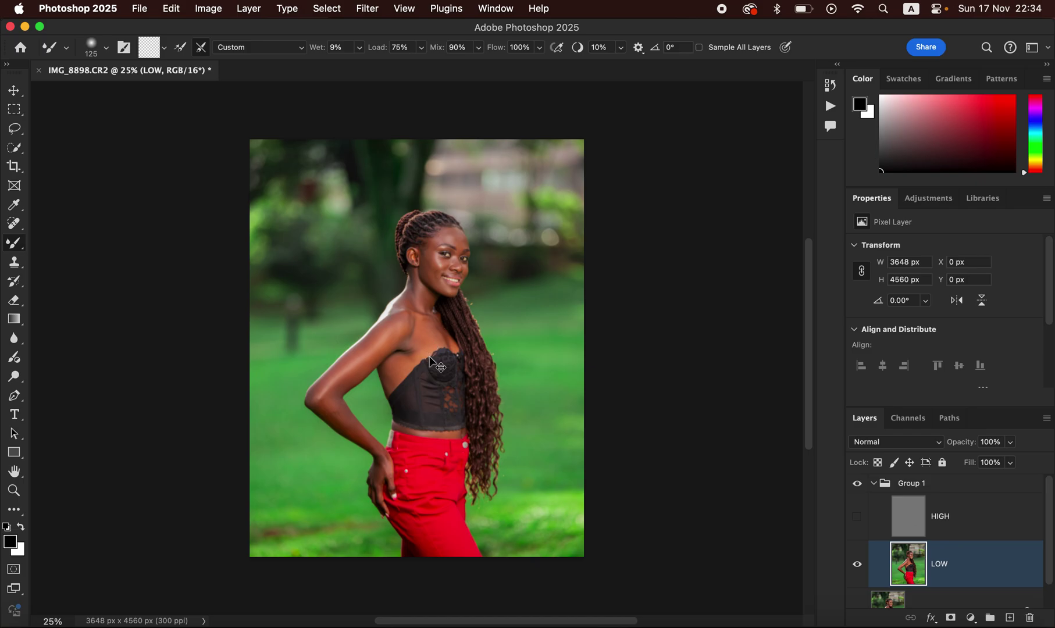
Smooth the tones of the forehead, cheeks and jaw on the LOW layer with the Mixer Brush, adjusting its size to each area.
key("super+equal")
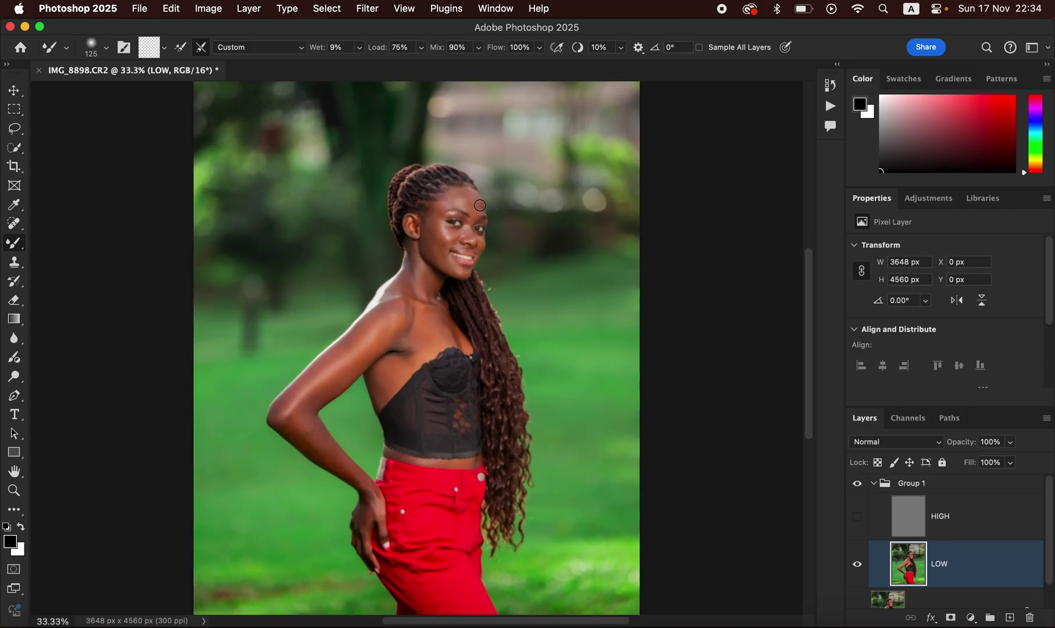
key("super+equal")
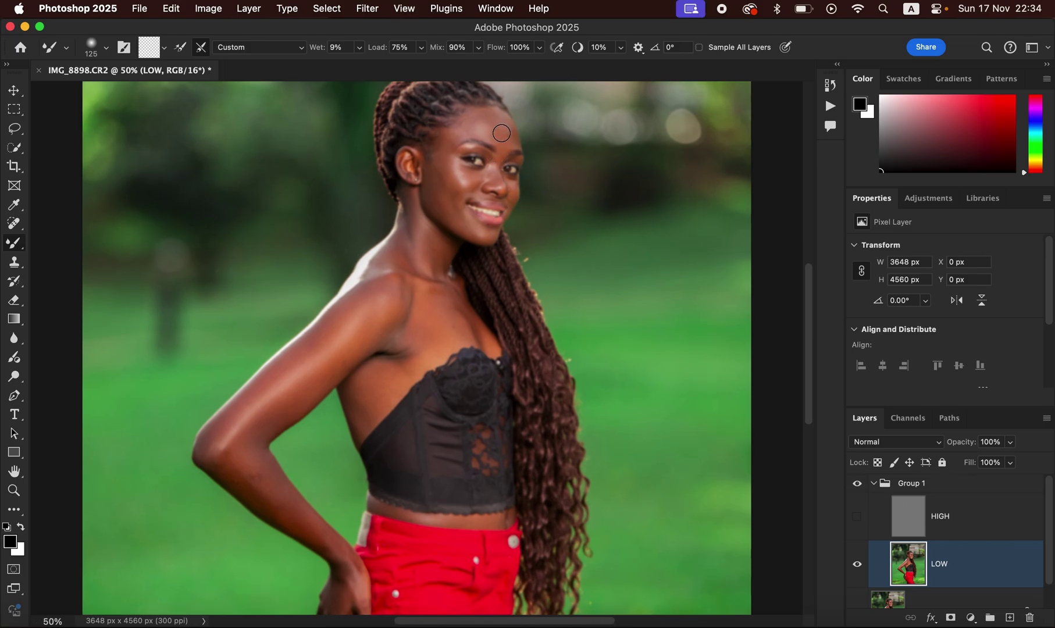
mouse_move(502, 130)
left_mouse_down()
mouse_move(481, 125)
mouse_move(505, 137)
mouse_move(499, 119)
mouse_move(450, 137)
mouse_move(468, 117)
mouse_move(506, 139)
mouse_move(497, 119)
mouse_move(481, 123)
mouse_move(456, 141)
mouse_move(466, 150)
mouse_move(441, 155)
mouse_move(445, 146)
mouse_move(456, 186)
mouse_move(445, 161)
mouse_move(435, 183)
mouse_move(454, 219)
mouse_move(440, 197)
mouse_move(484, 237)
mouse_move(462, 210)
mouse_move(457, 162)
mouse_move(495, 176)
mouse_move(510, 124)
mouse_move(494, 161)
left_mouse_up()
key("bracketright")
key("bracketleft")
key("bracketleft")
left_click_drag(470, 211, 478, 238)
Blend the skin tones of the chest and arm on the LOW layer with the Mixer Brush at sizes 150 to 200.
key("bracketright")
key("bracketright")
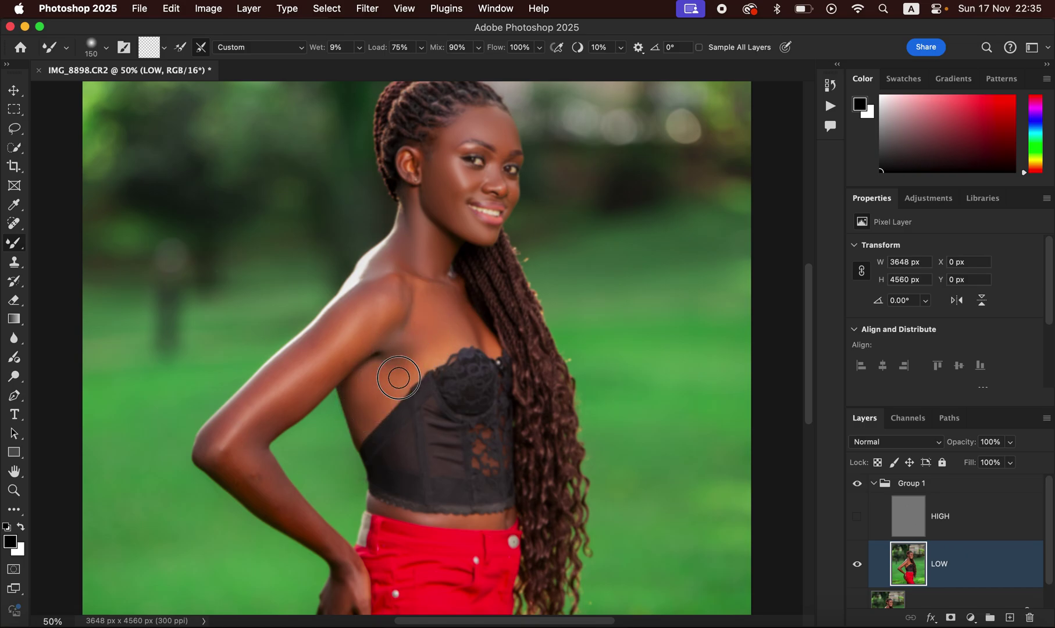
key("bracketright")
key("bracketright")
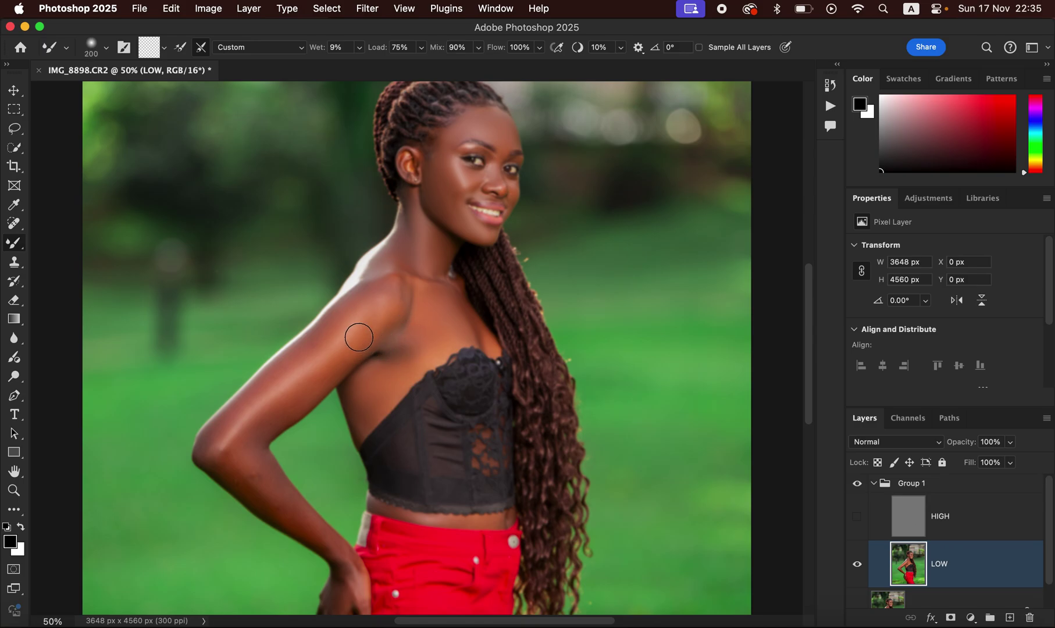
left_click_drag(302, 369, 228, 428)
key("bracketleft")
key("bracketleft")
mouse_move(353, 336)
left_mouse_down()
mouse_move(255, 435)
mouse_move(382, 309)
mouse_move(241, 435)
mouse_move(355, 300)
mouse_move(338, 313)
mouse_move(221, 431)
mouse_move(263, 465)
mouse_move(281, 501)
mouse_move(235, 470)
mouse_move(266, 500)
mouse_move(228, 459)
mouse_move(317, 528)
left_mouse_up()
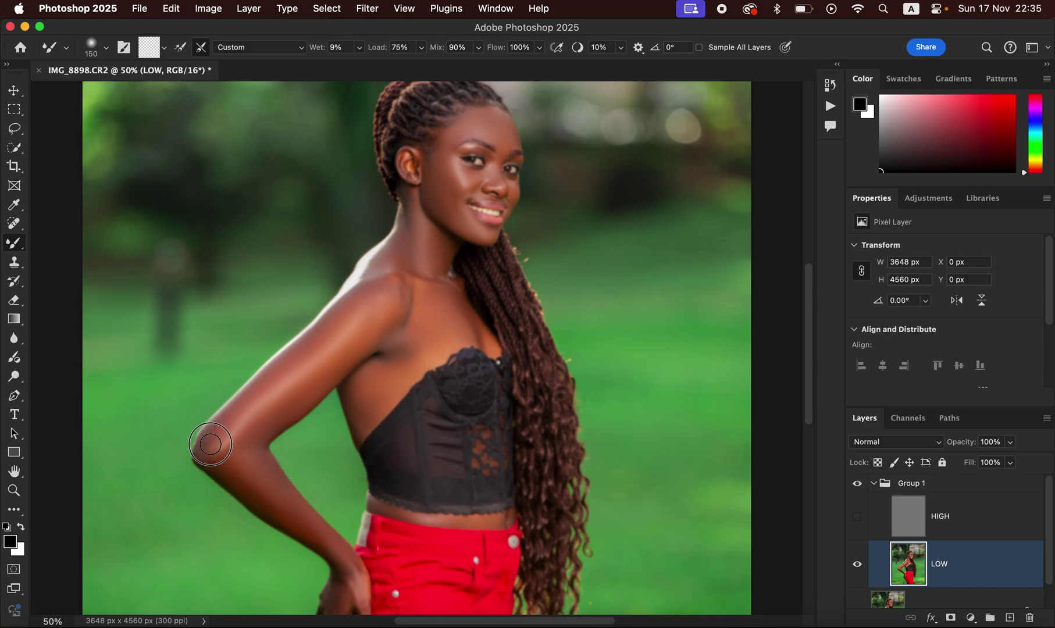
Smooth the shoulder and hand on the LOW layer, reducing the Mixer Brush to size 90 for the hand.
mouse_move(381, 285)
left_mouse_down()
mouse_move(405, 283)
mouse_move(417, 303)
mouse_move(412, 278)
mouse_move(435, 273)
mouse_move(465, 327)
mouse_move(410, 359)
mouse_move(399, 330)
mouse_move(376, 351)
mouse_move(398, 314)
mouse_move(395, 333)
mouse_move(355, 361)
mouse_move(445, 407)
mouse_move(455, 435)
mouse_move(443, 298)
left_mouse_up()
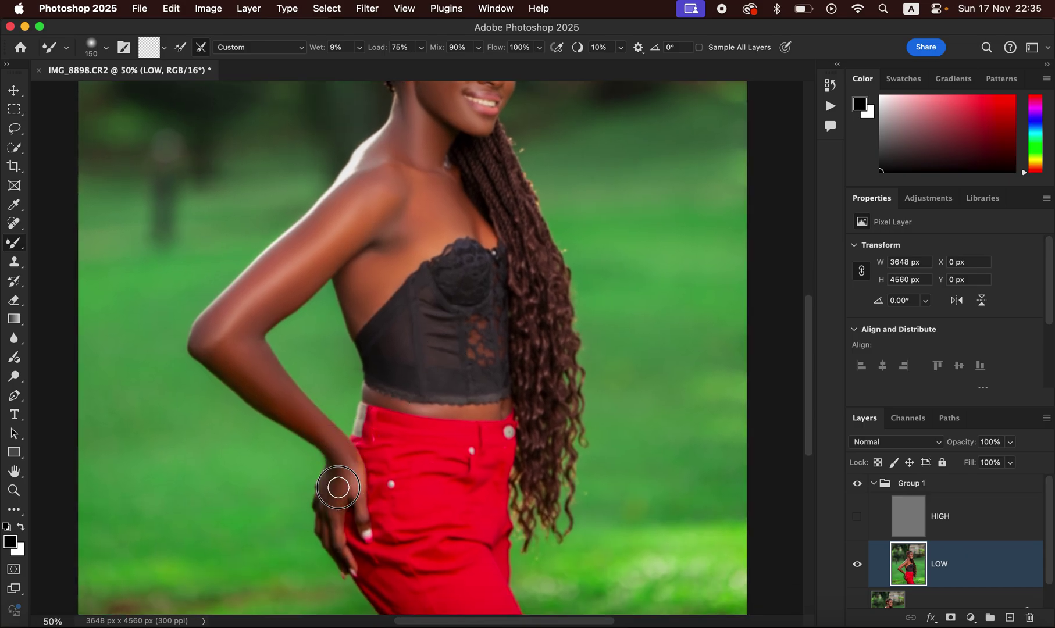
key("bracketleft")
key("bracketleft")
key("bracketleft")
Show the HIGH layer and toggle the frequency separation group's visibility to compare the smoothed skin with the original.
left_click(859, 518)
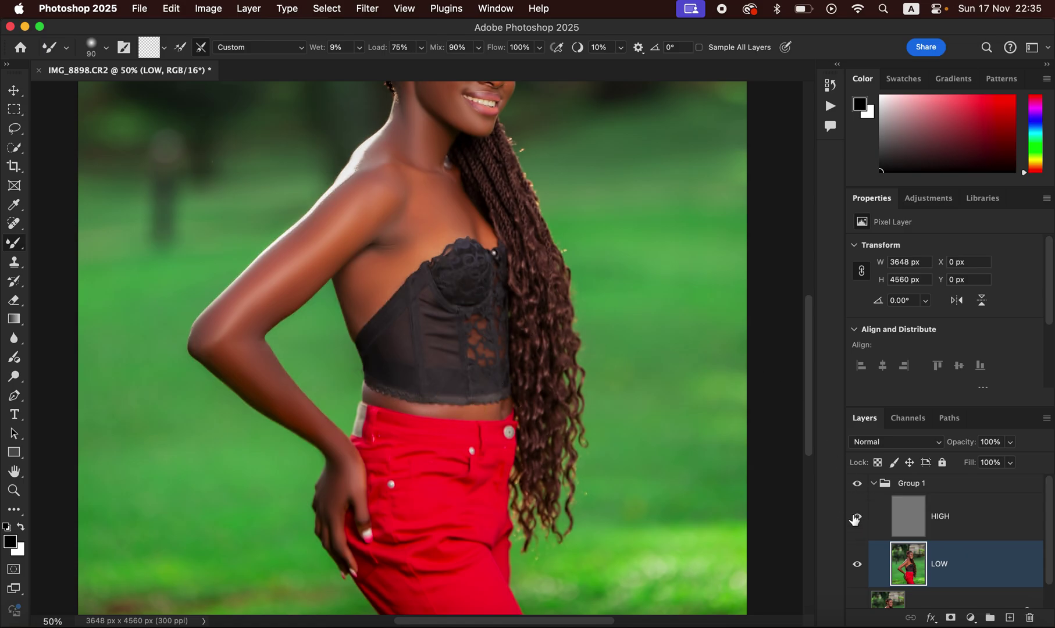
key("super+minus")
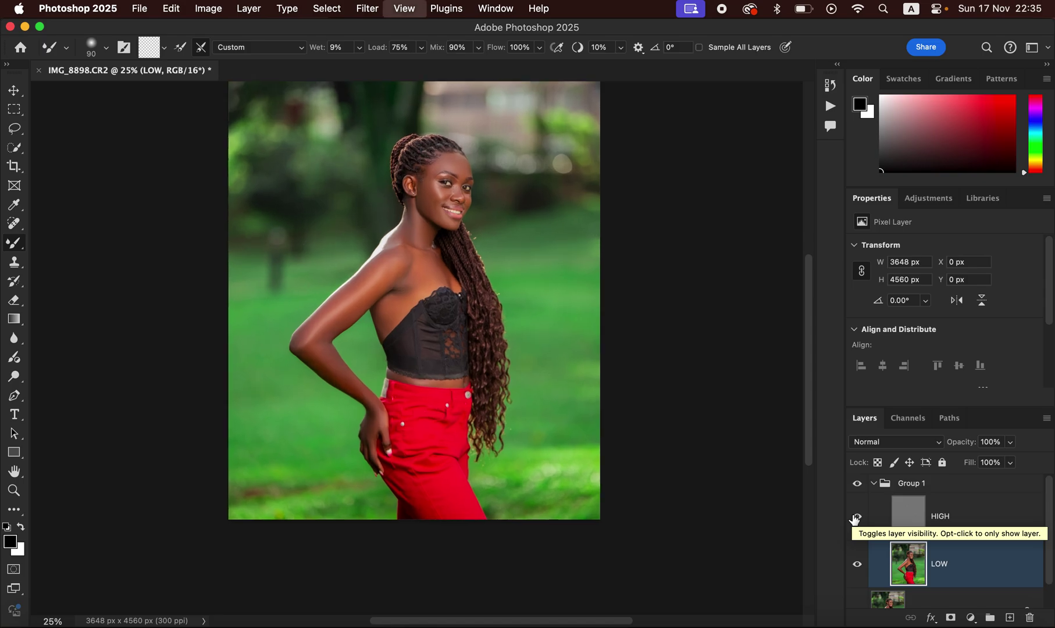
left_click(858, 485)
left_click(858, 485)
left_click(858, 485)
left_click(858, 485)
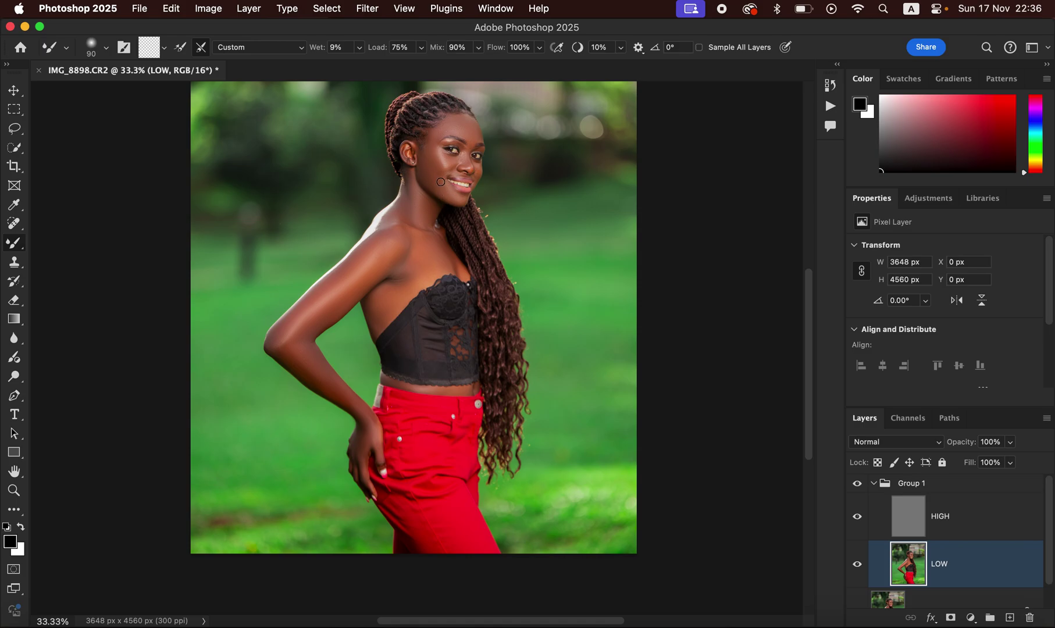
Make the HIGH layer active and prepare the Clone Stamp tool for the face, with sampling kept to Current Layer.
left_click(962, 523)
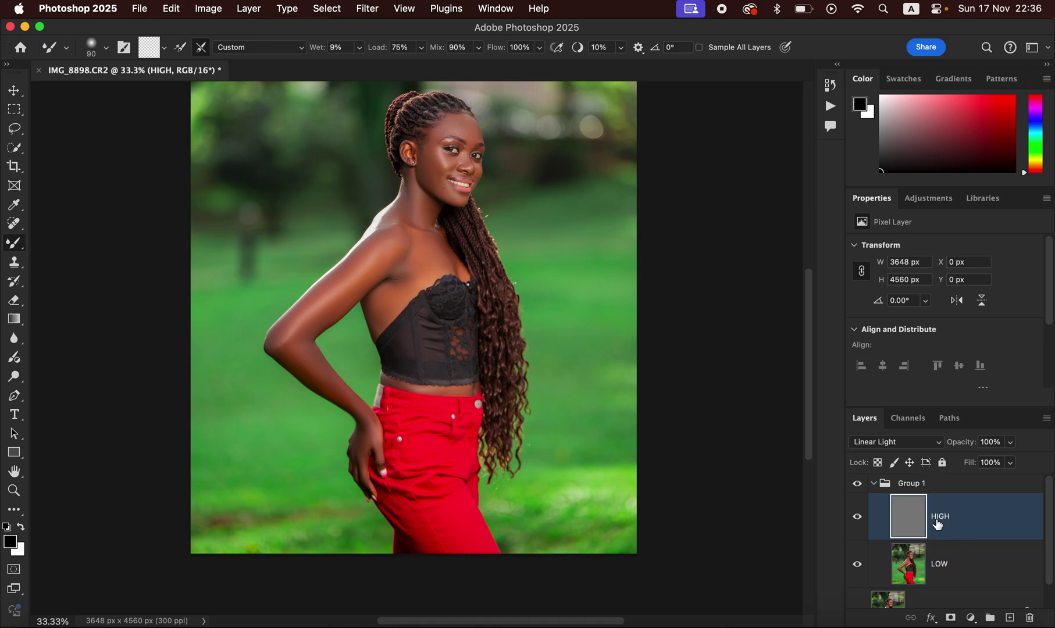
left_click(17, 266)
key("super+plus")
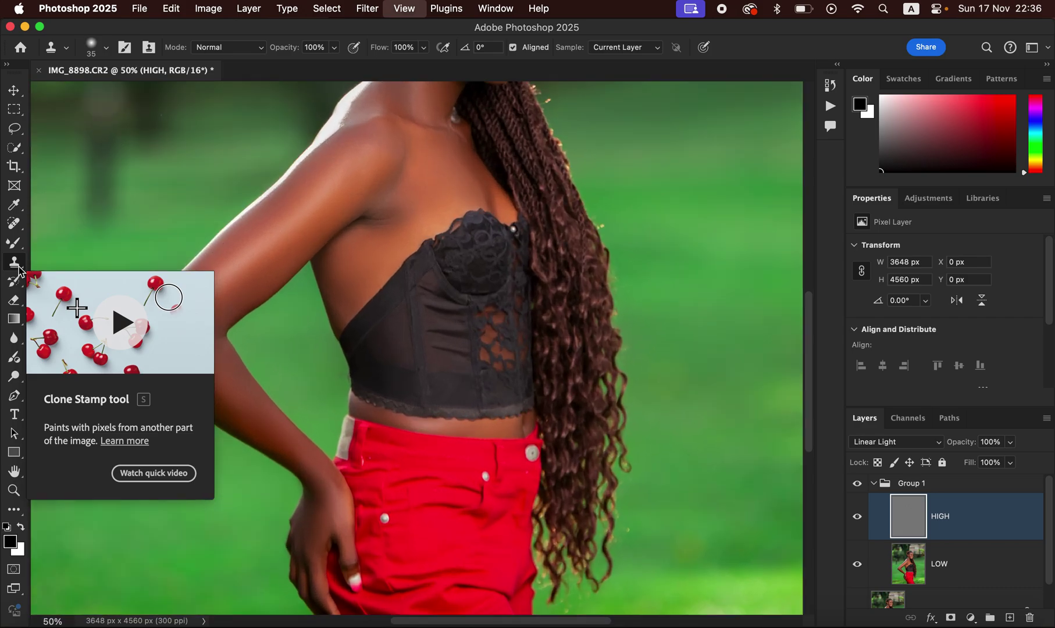
key("super+plus")
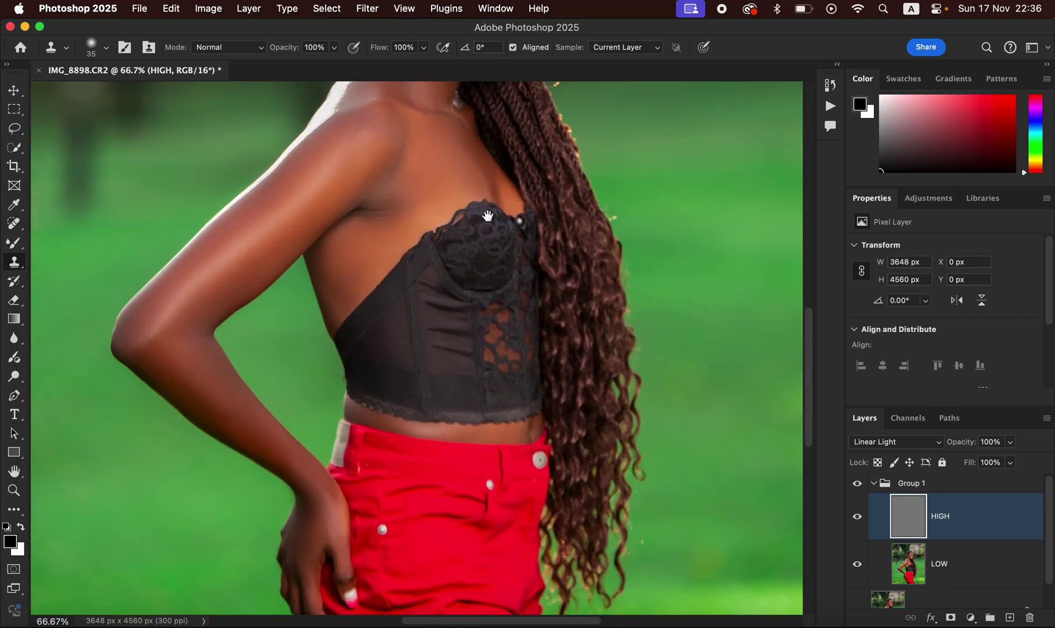
left_click_drag(512, 273, 518, 376)
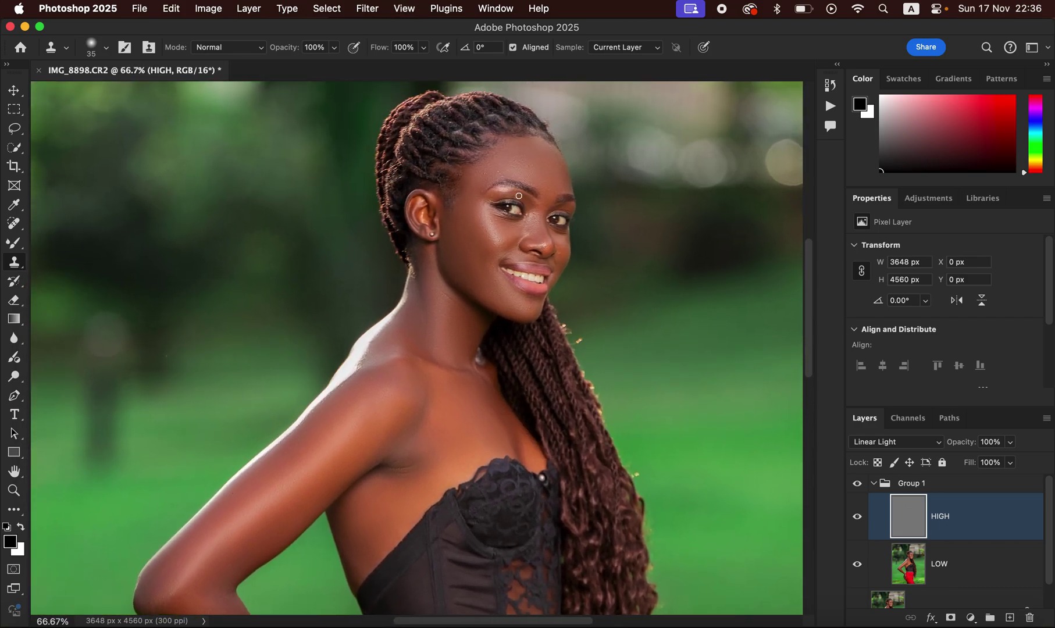
key("super+plus")
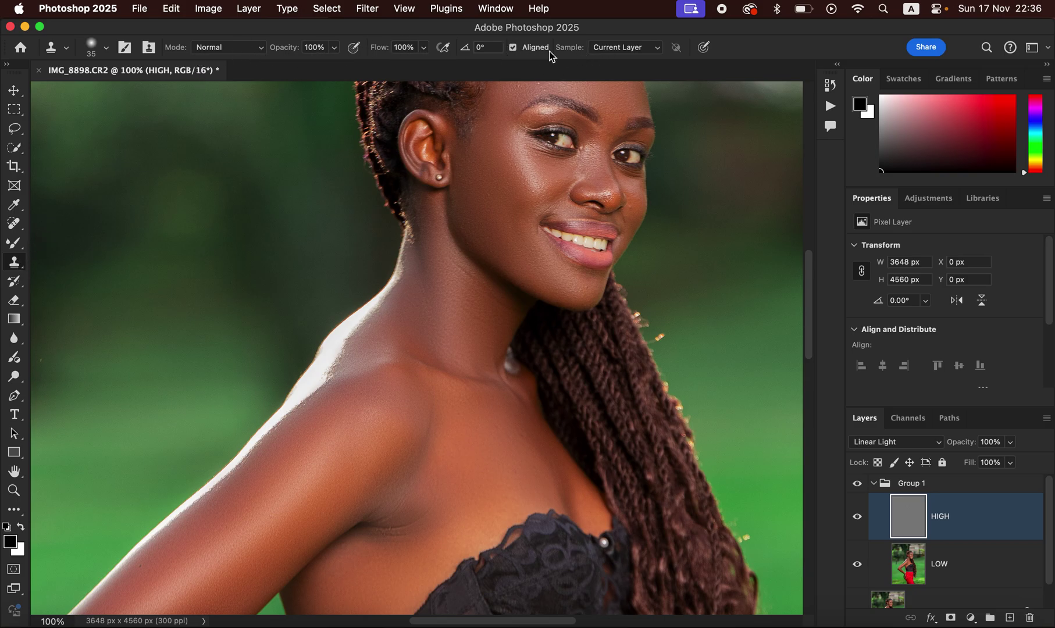
left_click(610, 47)
left_click(595, 77)
Clone clean skin texture over the cheek and nose on the HIGH layer with the Clone Stamp at size 35.
left_click(490, 207, "alt")
left_click_drag(488, 194, 487, 200)
left_click(523, 186, "alt")
left_click(576, 176)
scroll(626, 229, "left", 1)
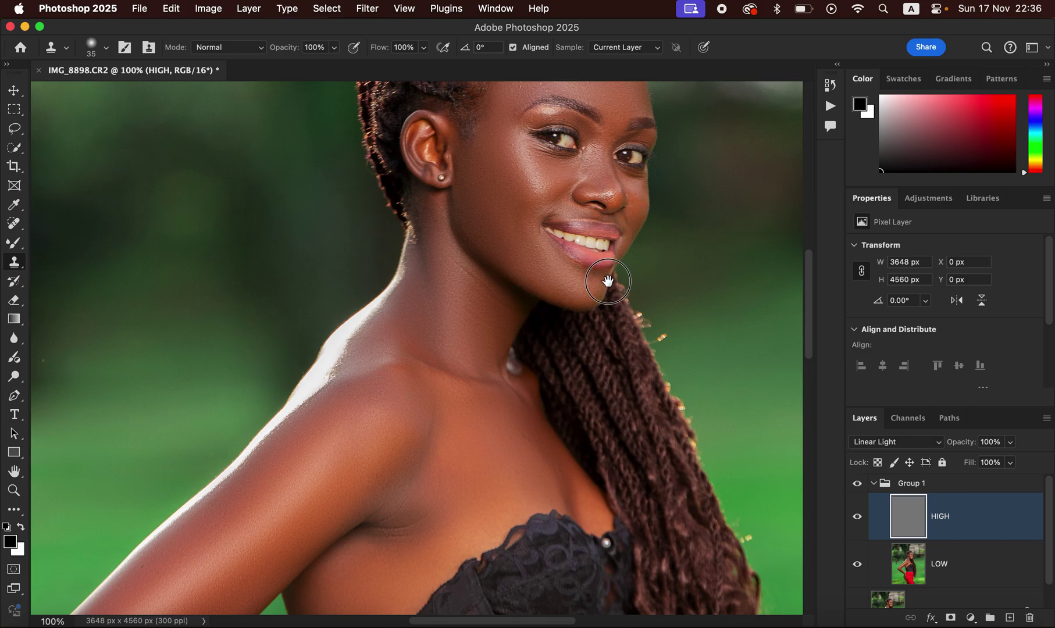
left_click_drag(608, 278, 605, 359)
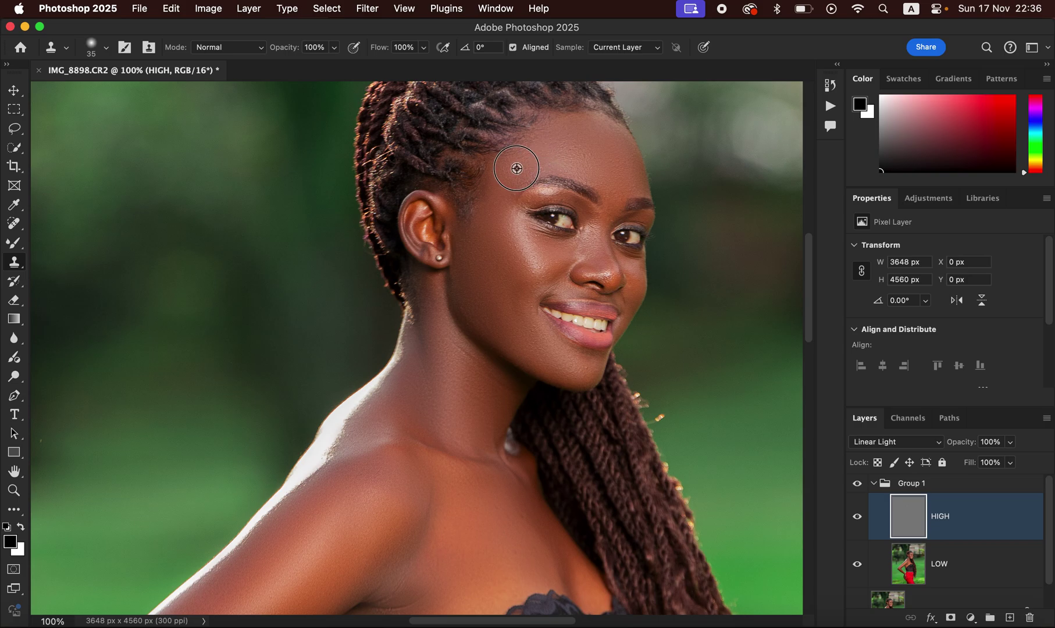
left_click(483, 376)
Collapse Group 1 and toggle its visibility to compare the retouched portrait with the original at 25% zoom.
key("super+minus")
key("super+minus")
key("super+minus")
key("super+minus")
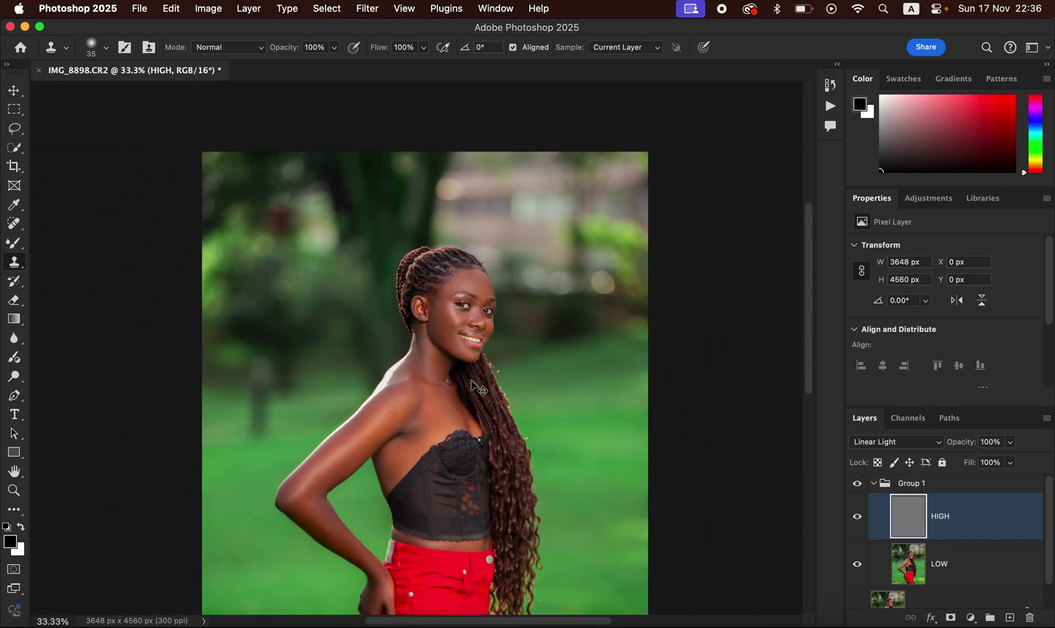
key("super+minus")
key("super+plus")
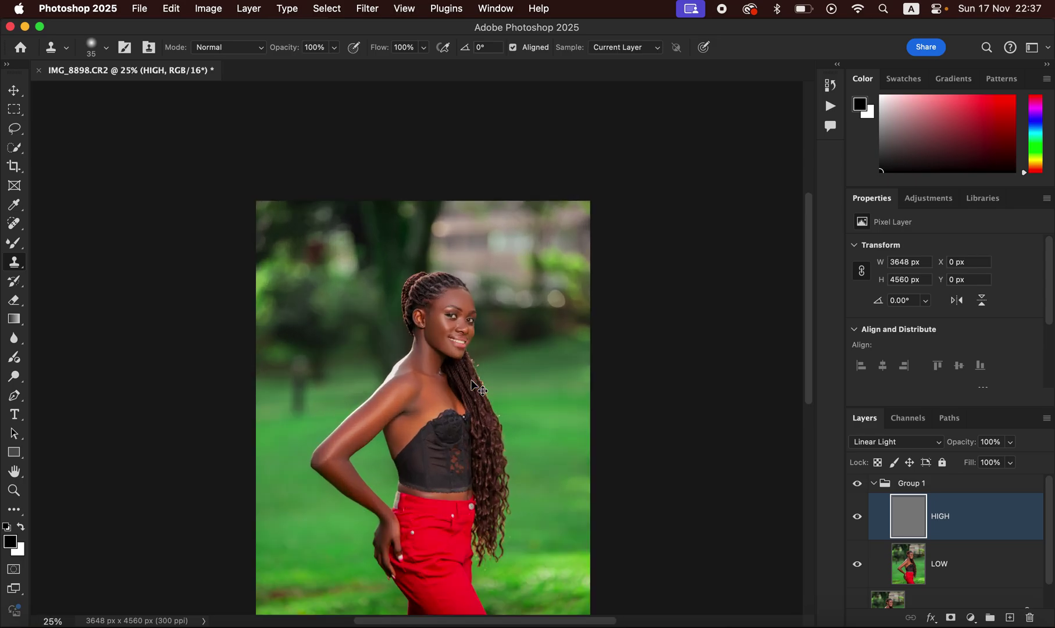
left_click(874, 483)
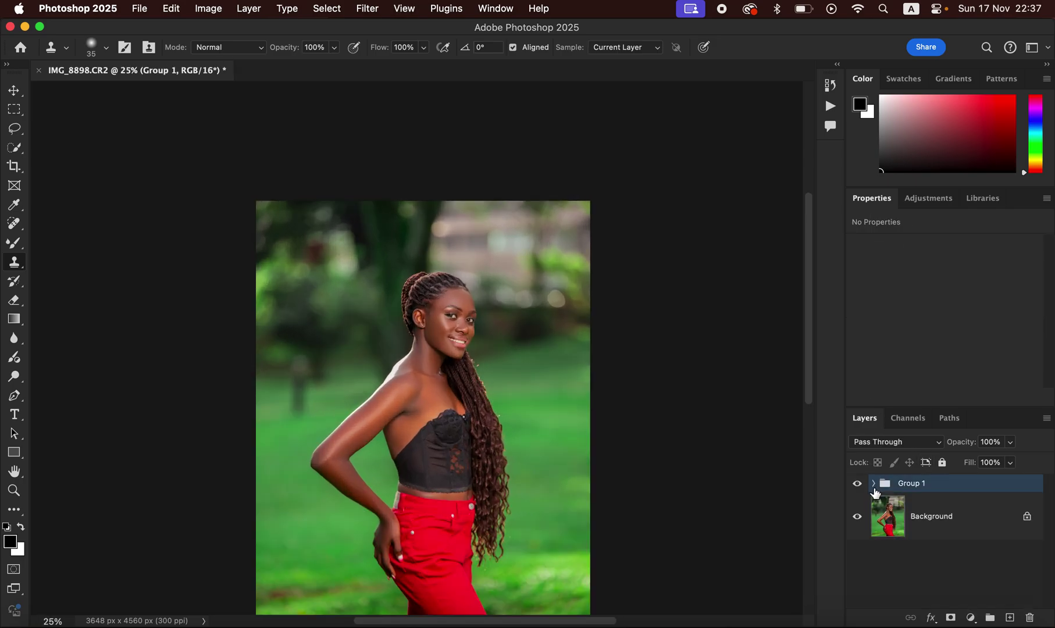
left_click(857, 484)
Add a Gradient Map adjustment layer above Group 1 and hide it so the original skin colors can be sampled.
left_click(970, 618)
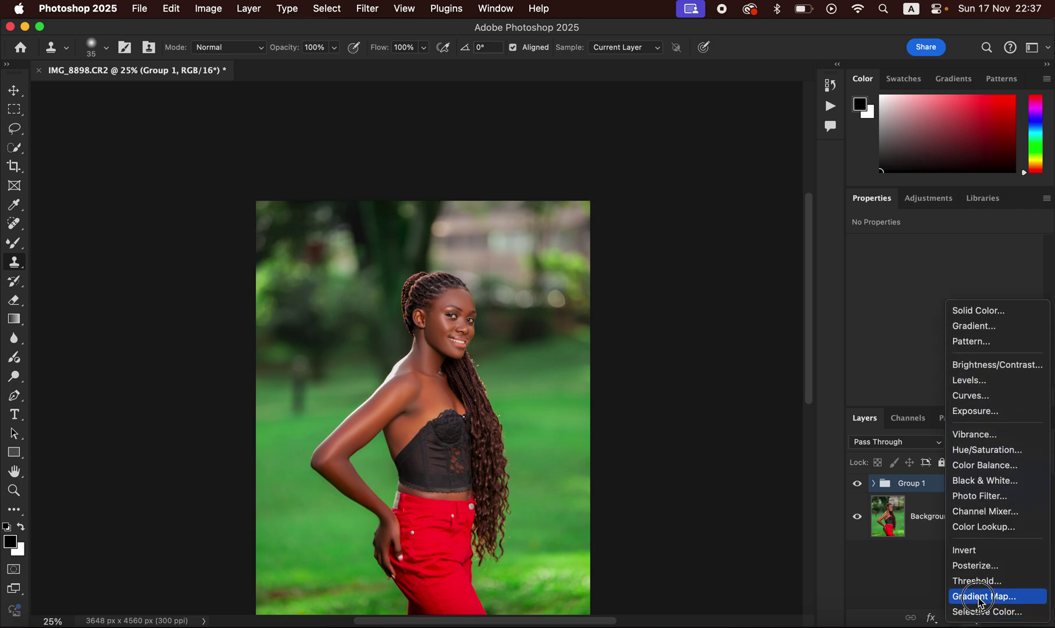
left_click(975, 601)
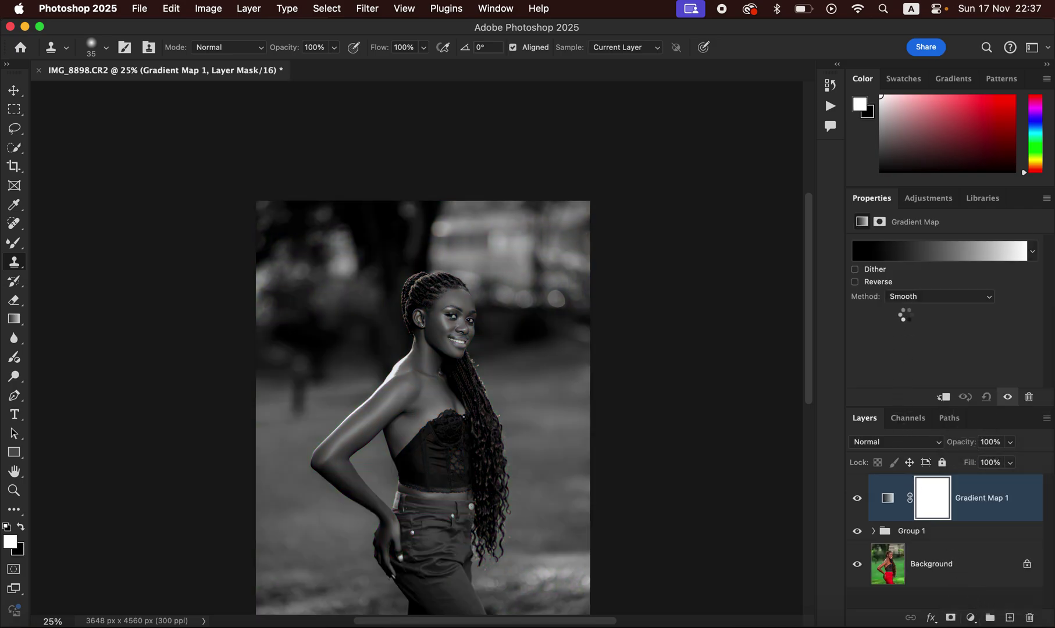
left_click(888, 499)
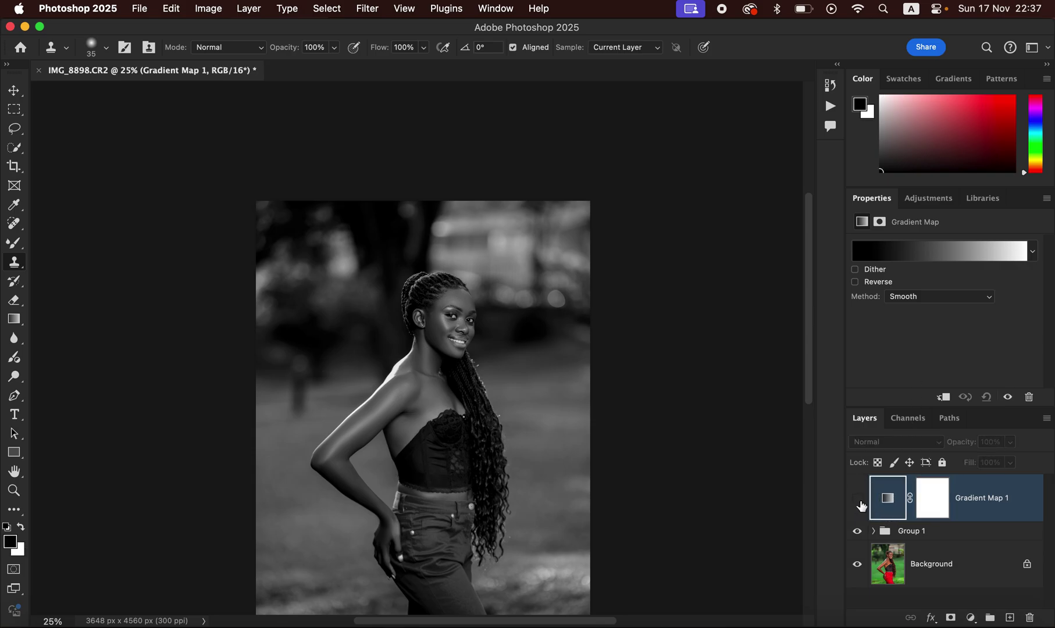
left_click(857, 499)
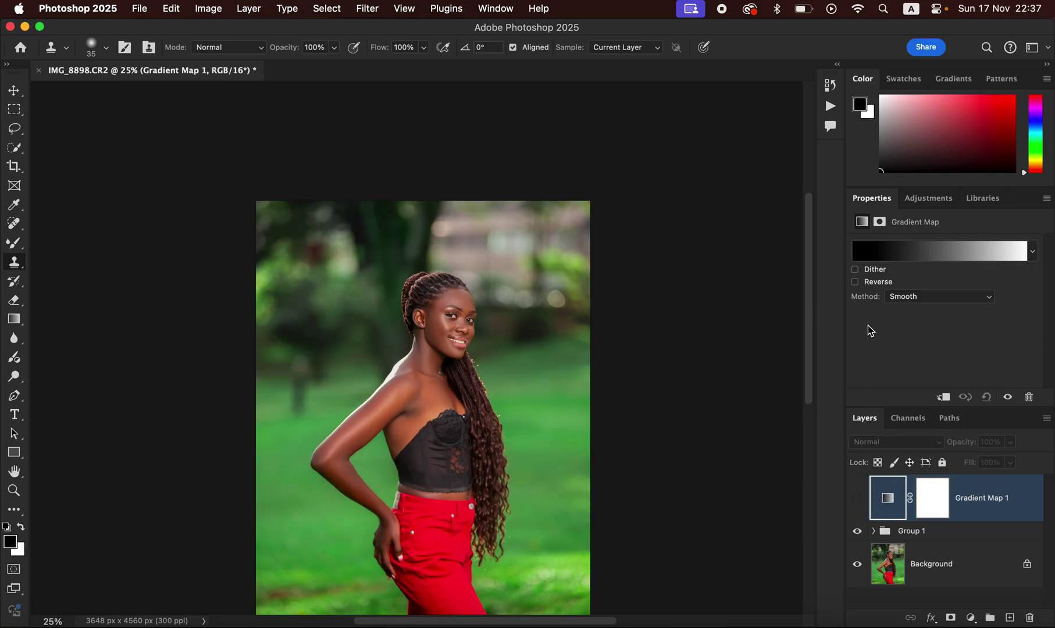
Set the gradient's dark stop at location 0 to the shadow skin tone #2e180a, sampled from beneath the jaw.
left_click(889, 255)
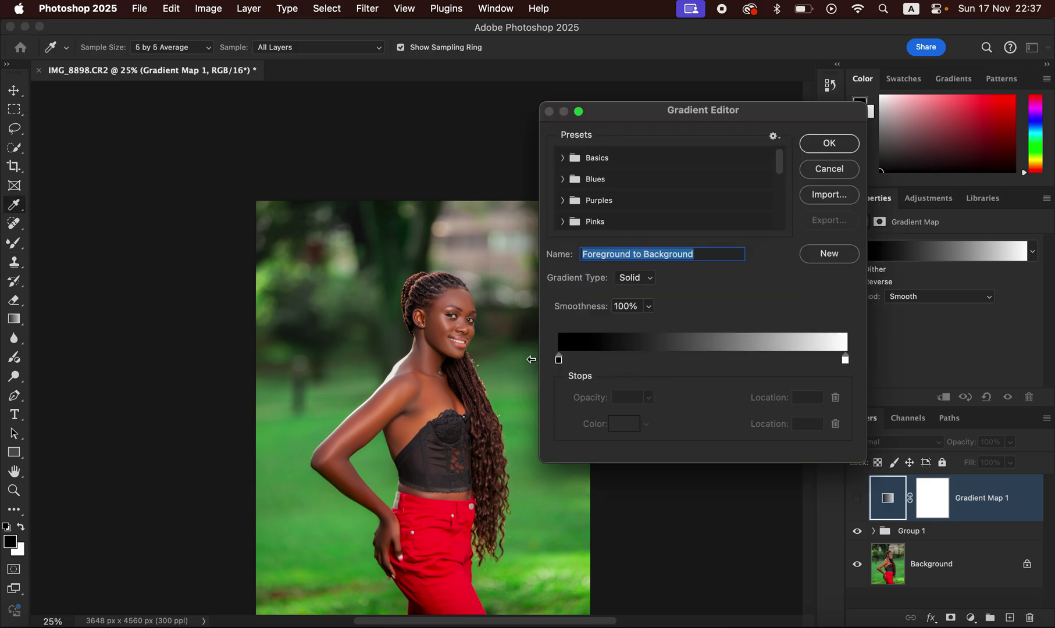
left_click(558, 360)
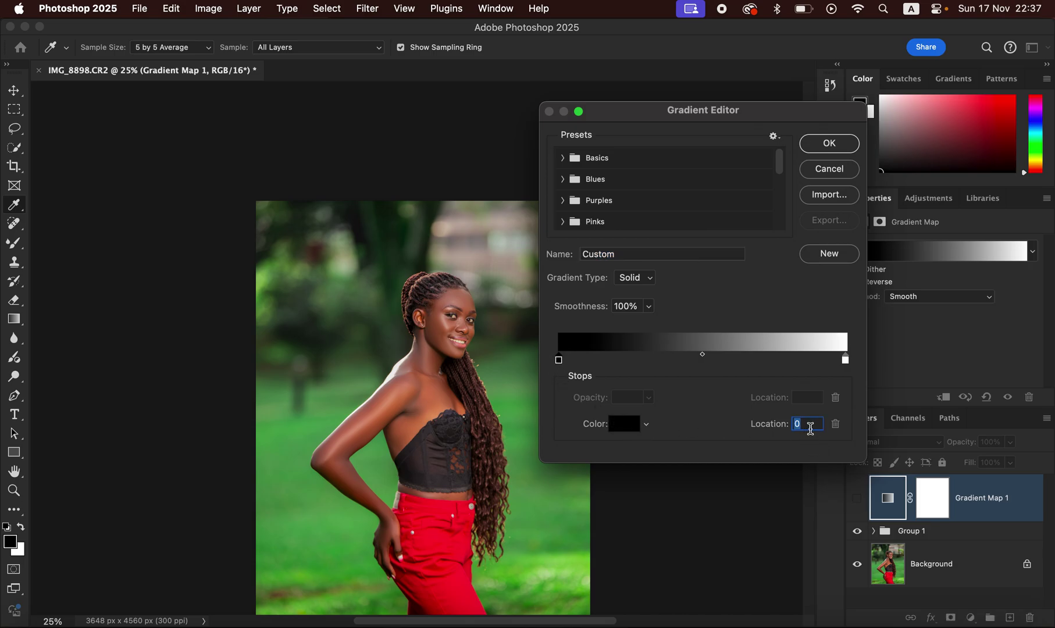
left_click(621, 427)
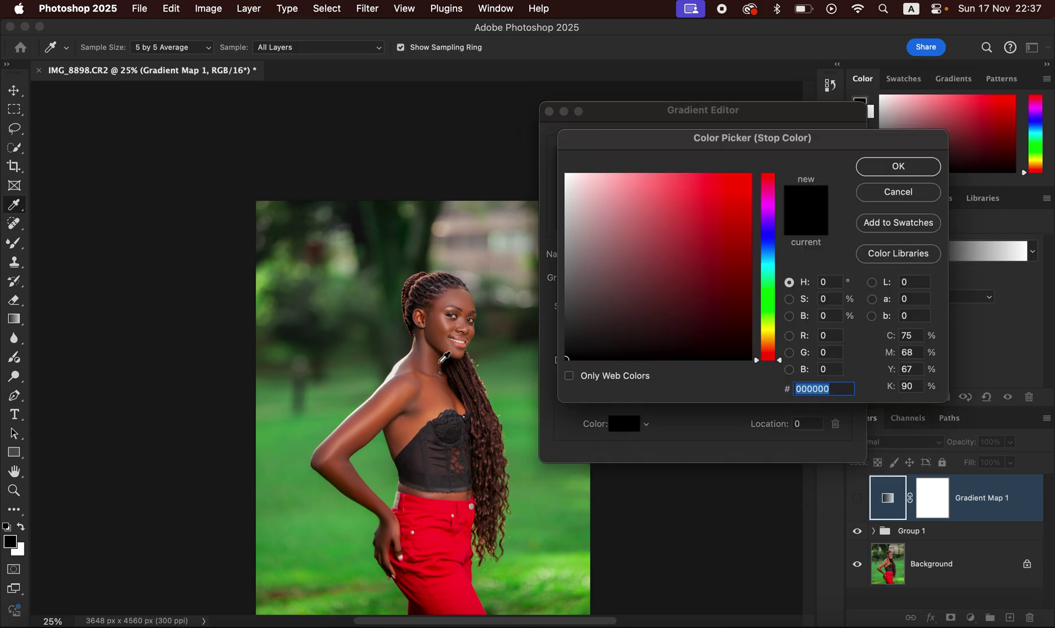
left_click(348, 479)
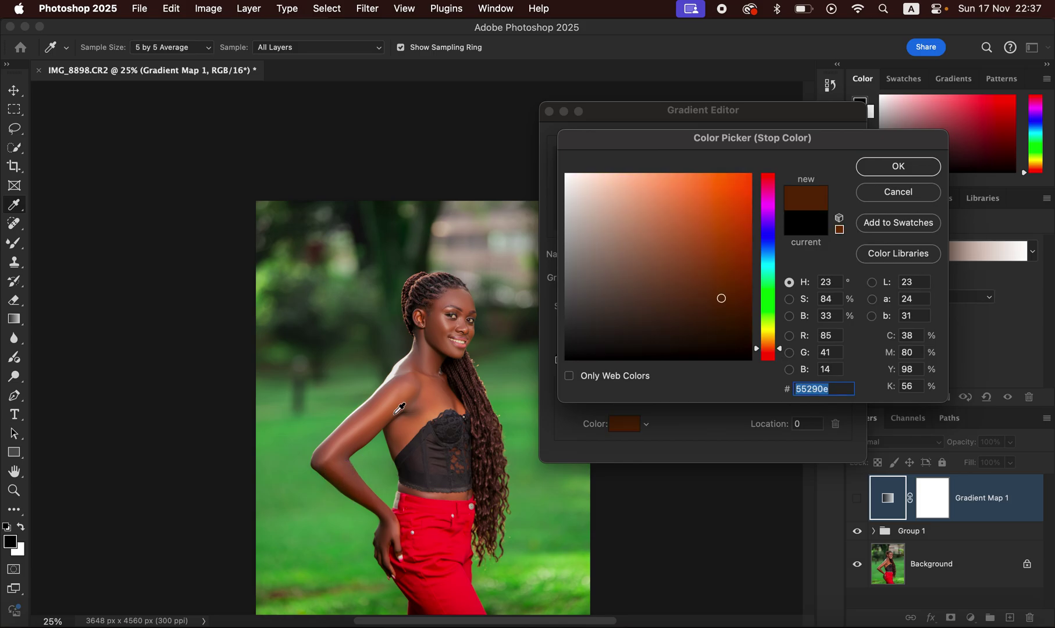
left_click(444, 354)
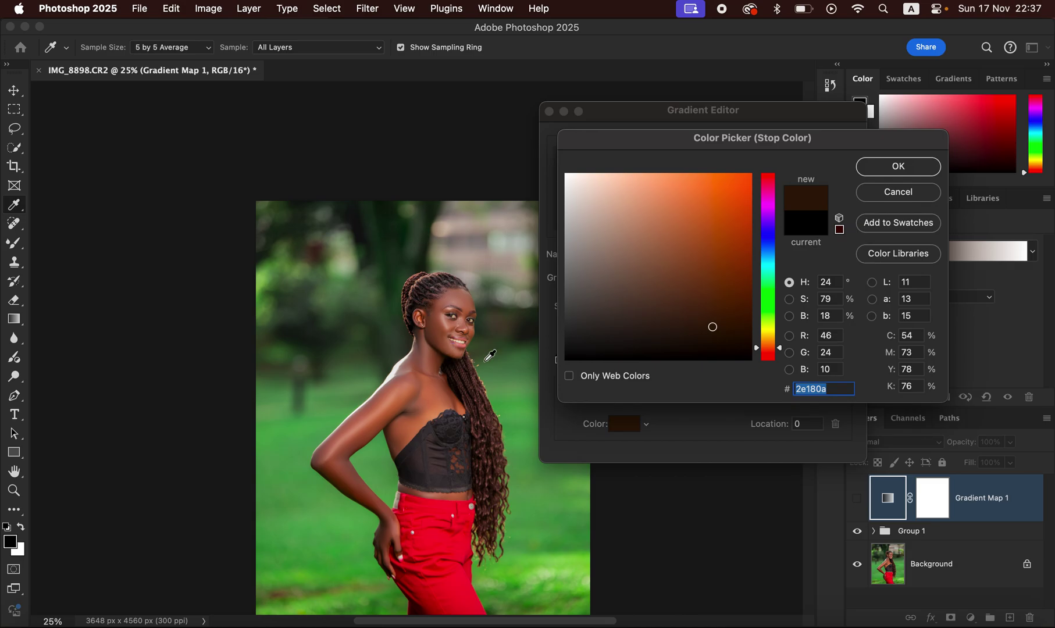
left_click(889, 169)
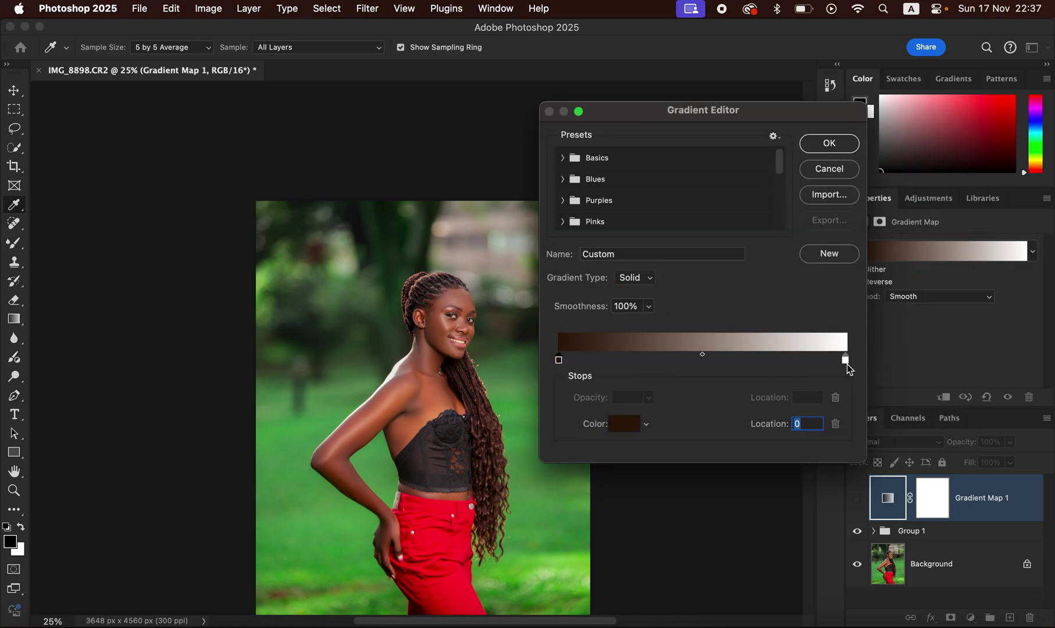
Set the gradient's white stop at location 100 to the highlight skin tone #c8a08e, sampled from the face.
left_click(845, 360)
left_click(294, 49)
left_click(296, 47)
left_click(614, 428)
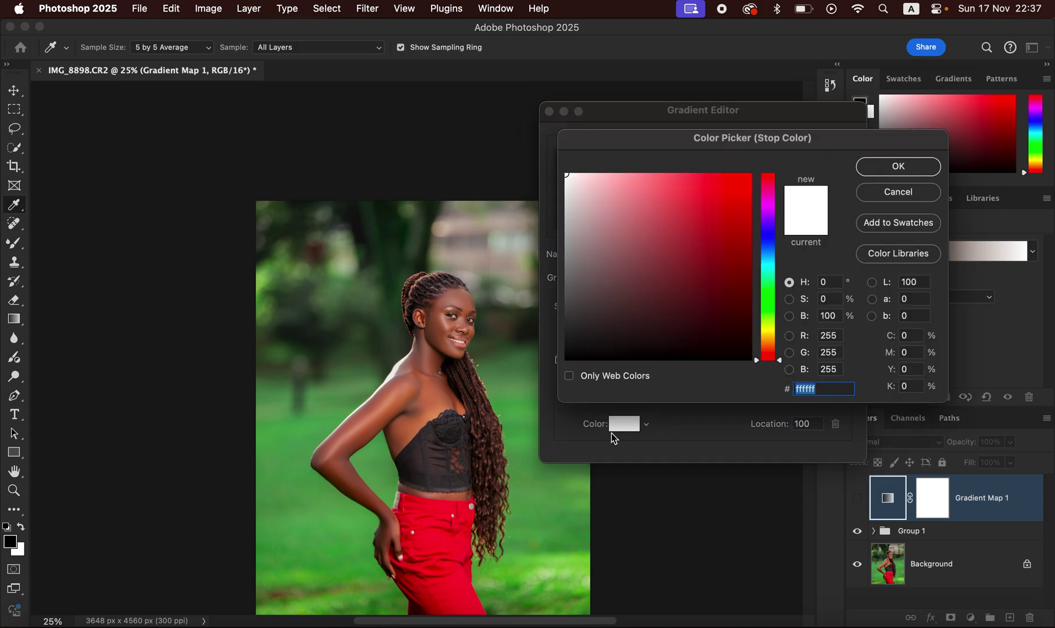
left_click(452, 320)
left_click(898, 167)
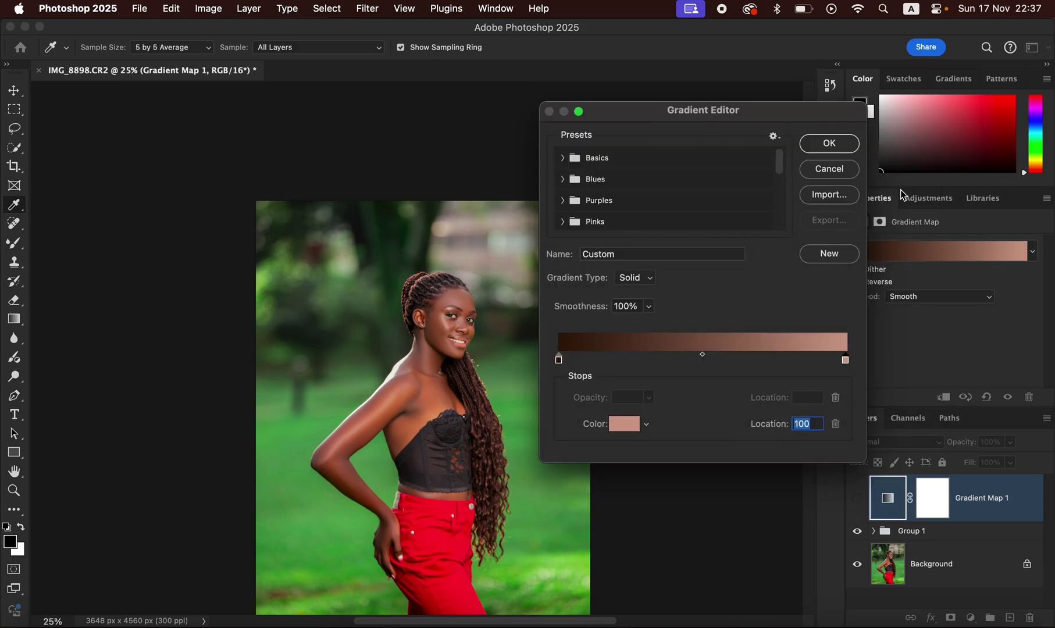
Add a middle gradient stop at location 50 with midtone #b56d43 sampled from the shoulder, and accept the gradient.
left_click(694, 361)
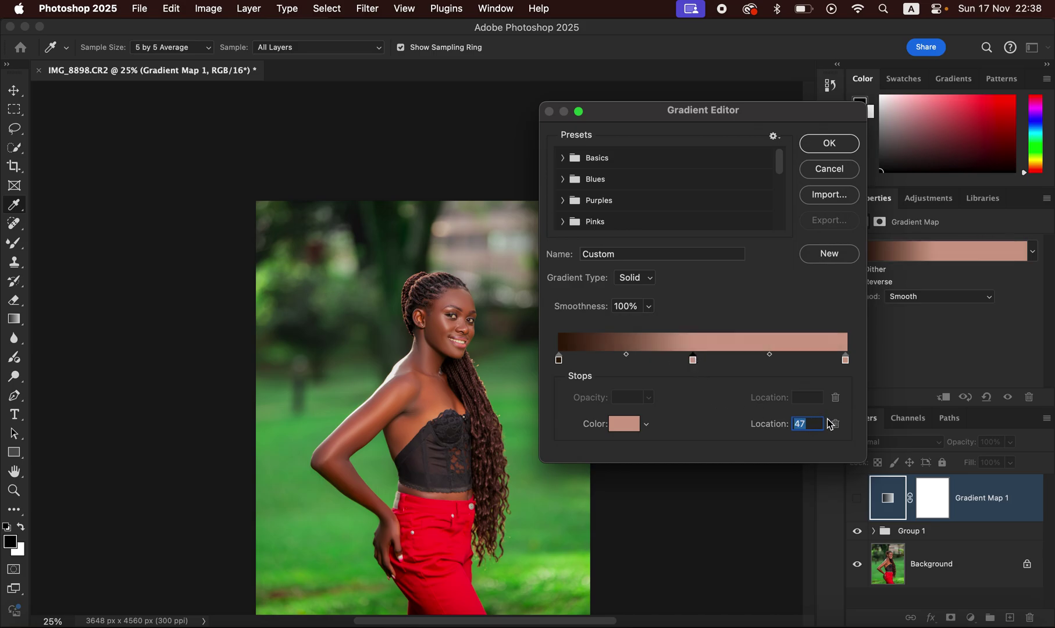
type("50")
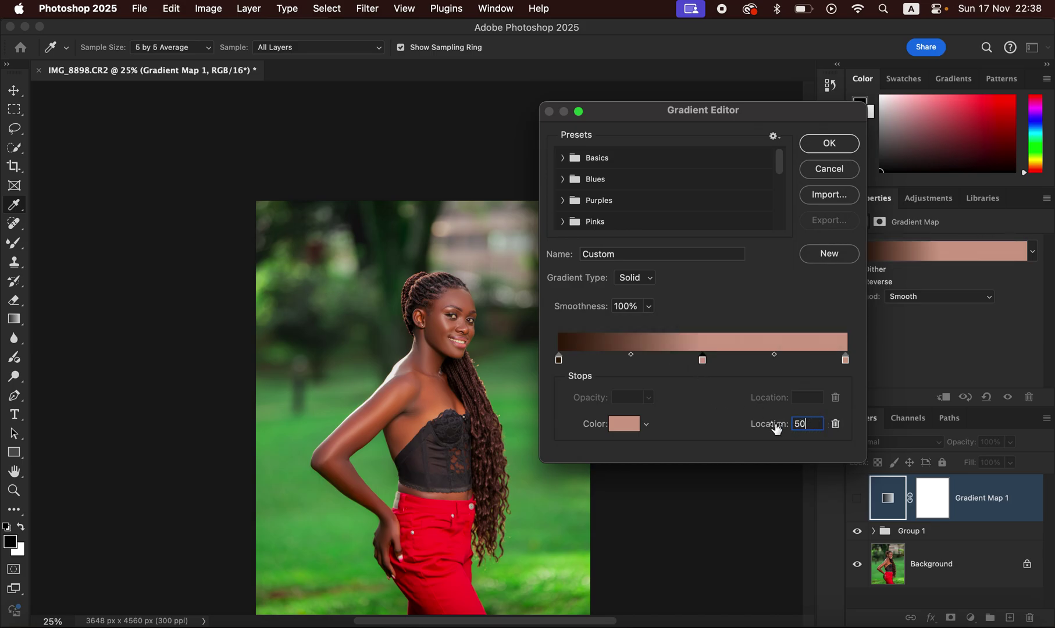
left_click(624, 424)
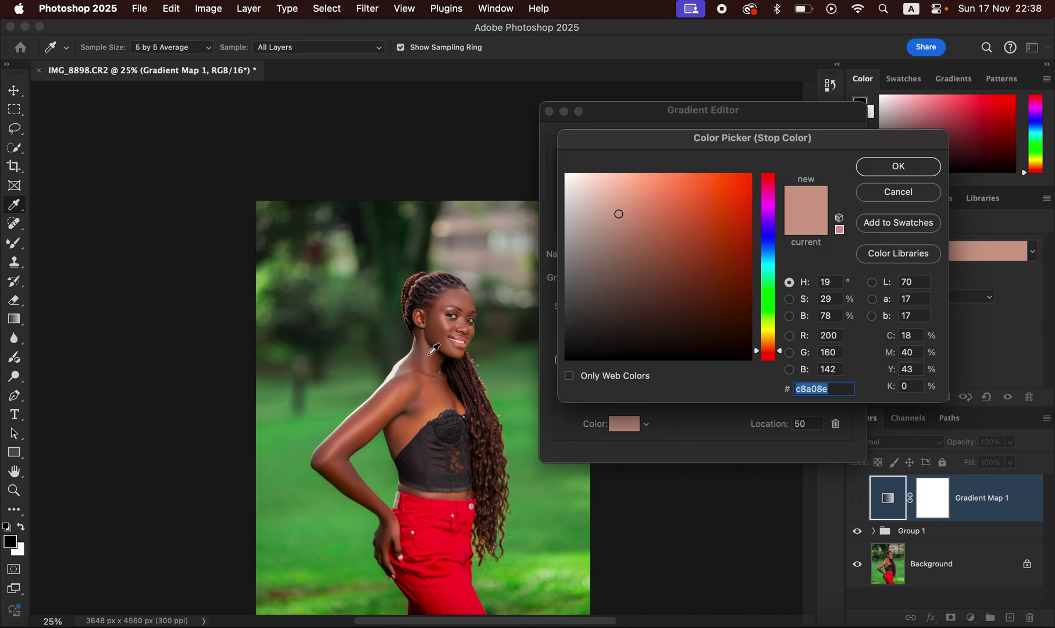
left_click(396, 407)
left_click(888, 167)
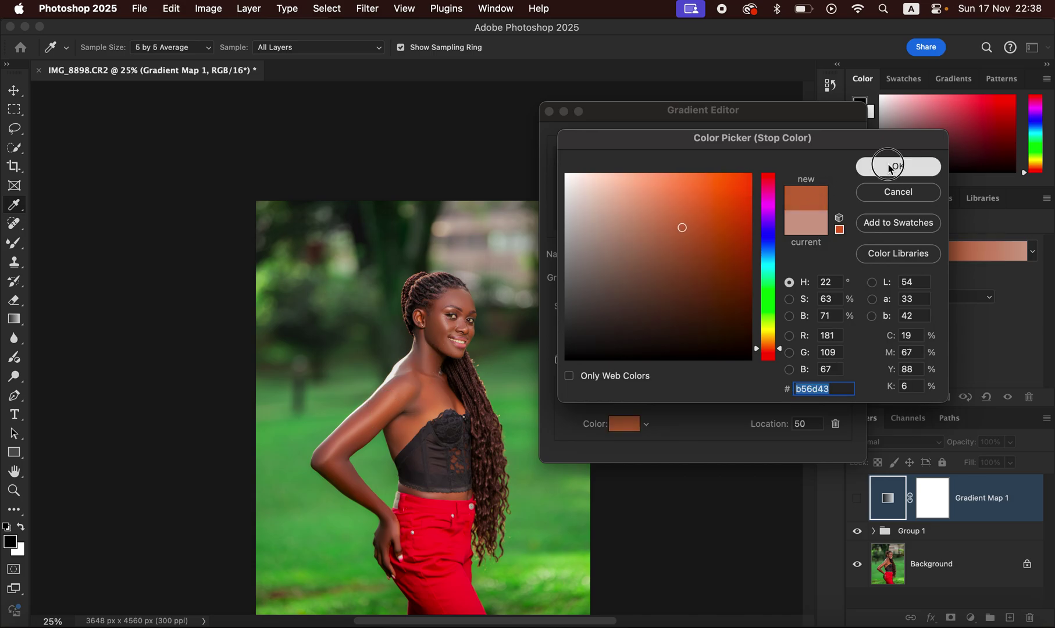
left_click(832, 144)
Show the Gradient Map layer, set its blend mode to Color, and invert its layer mask to black.
left_click(857, 497)
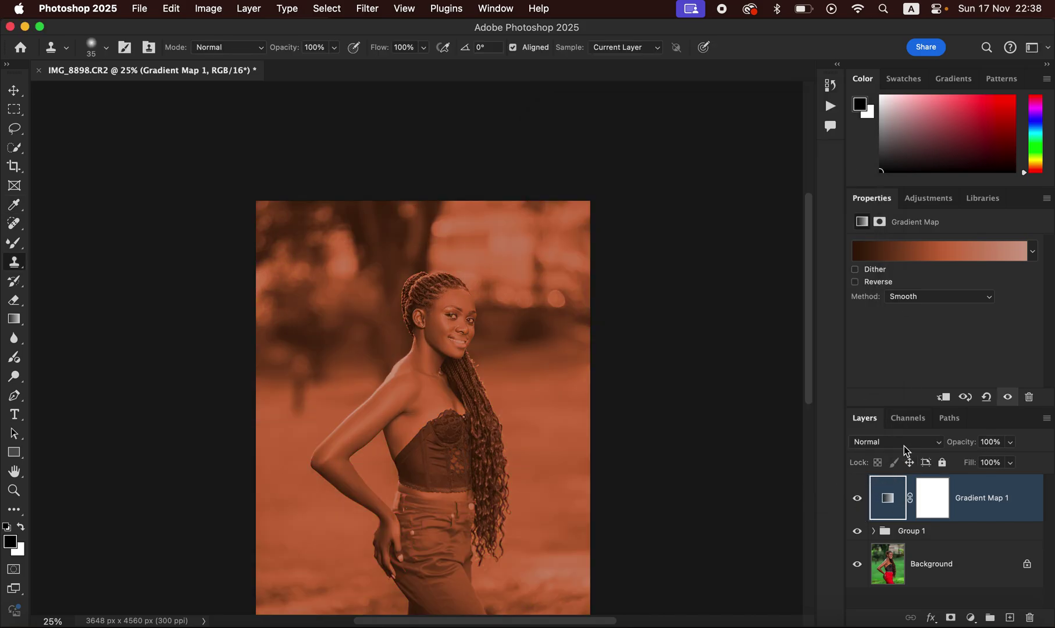
left_click(904, 446)
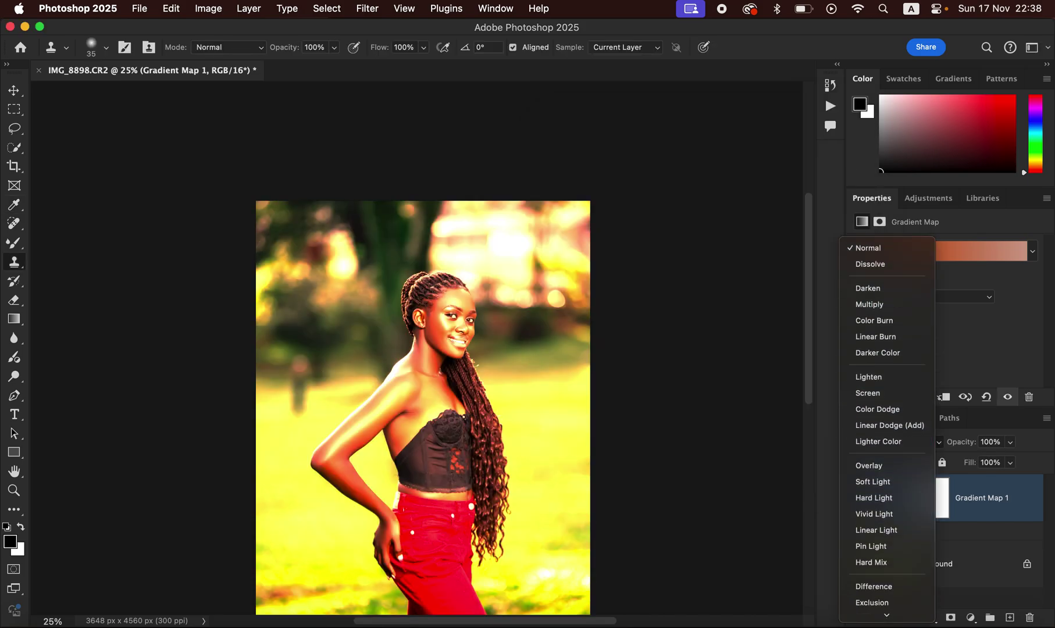
left_click(887, 594)
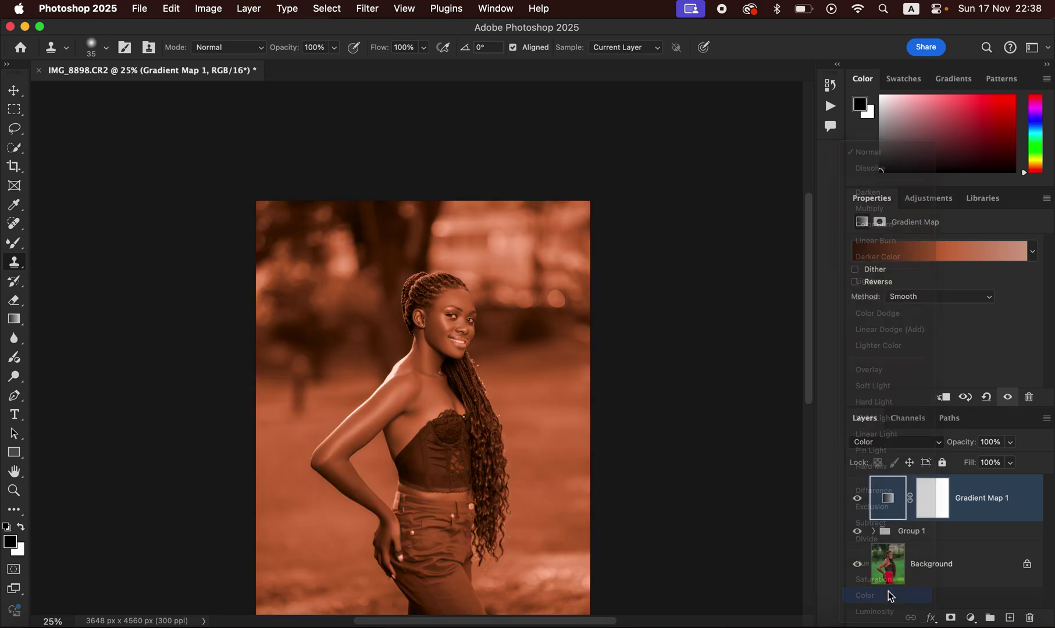
left_click(926, 499)
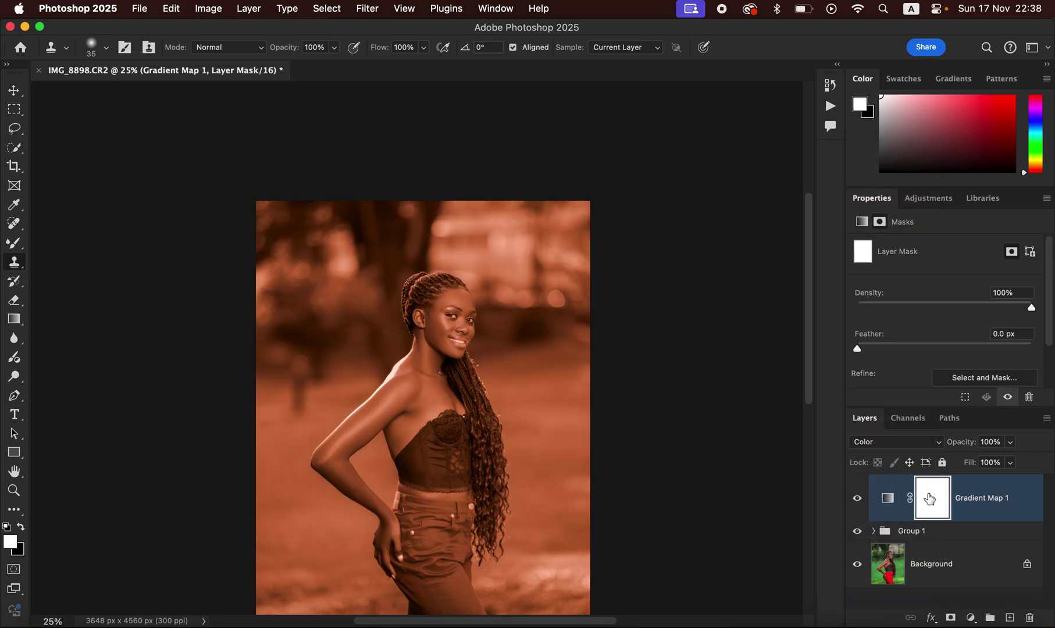
key("super+i")
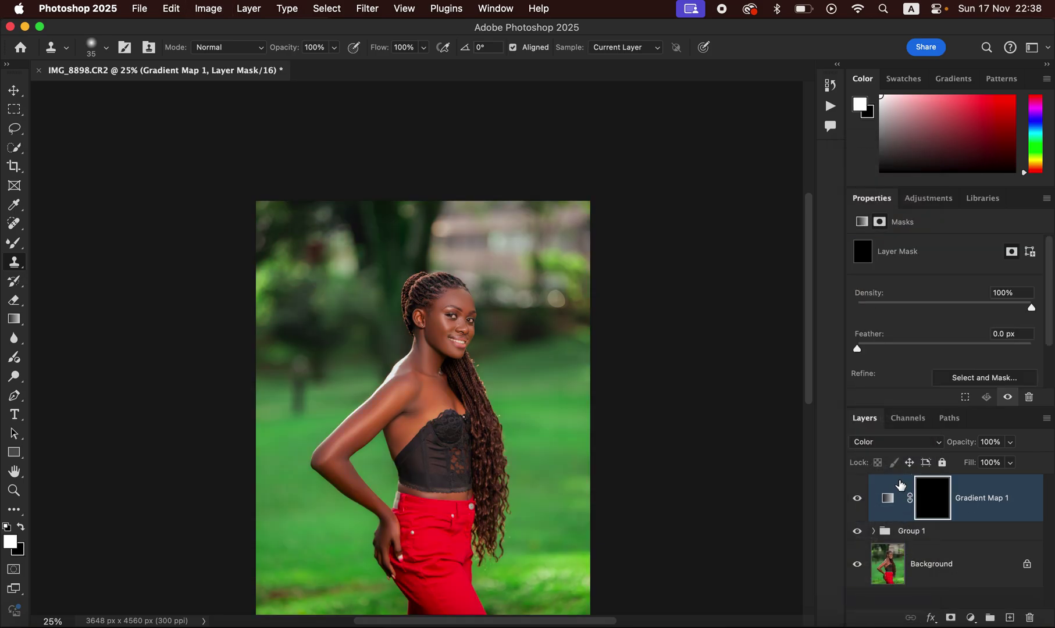
Prepare the Brush tool with a Soft Round tip, 0% hardness, 100% opacity and flow, and white as foreground color.
left_click(14, 246)
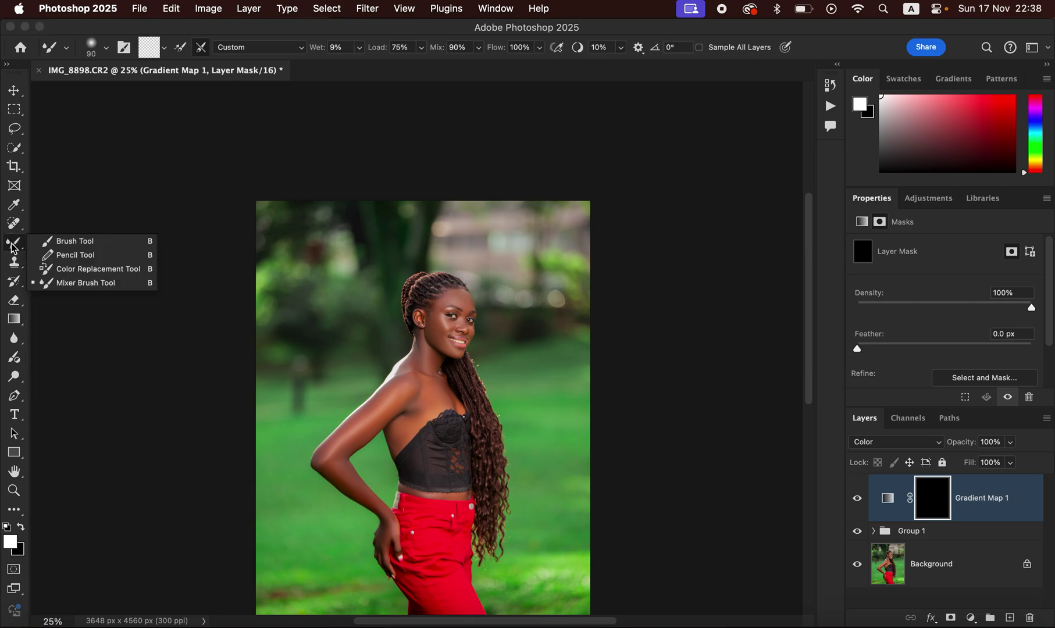
left_click(77, 241)
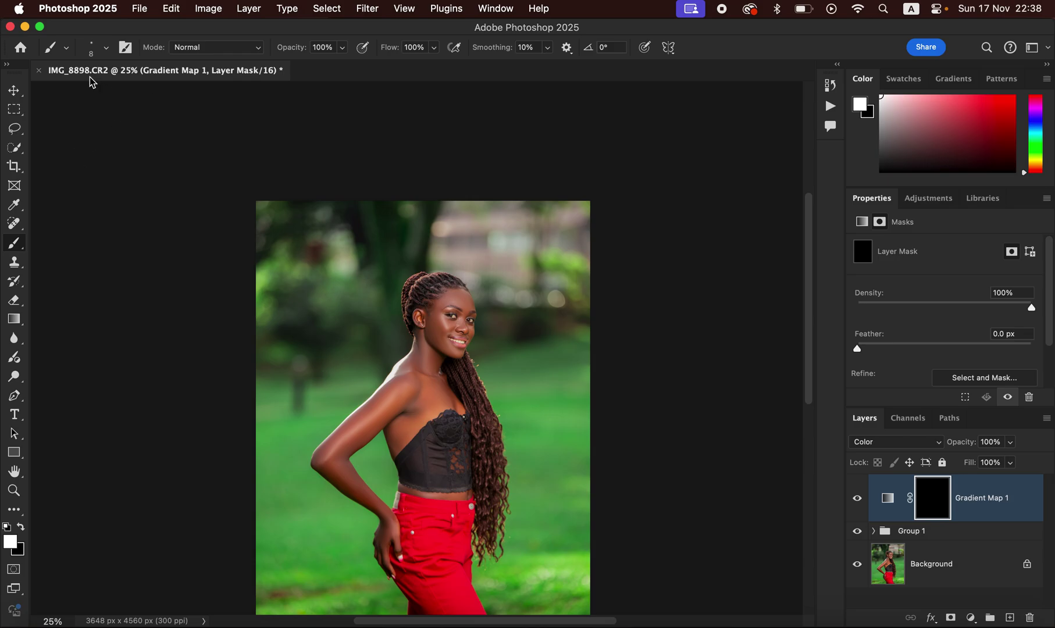
left_click(107, 50)
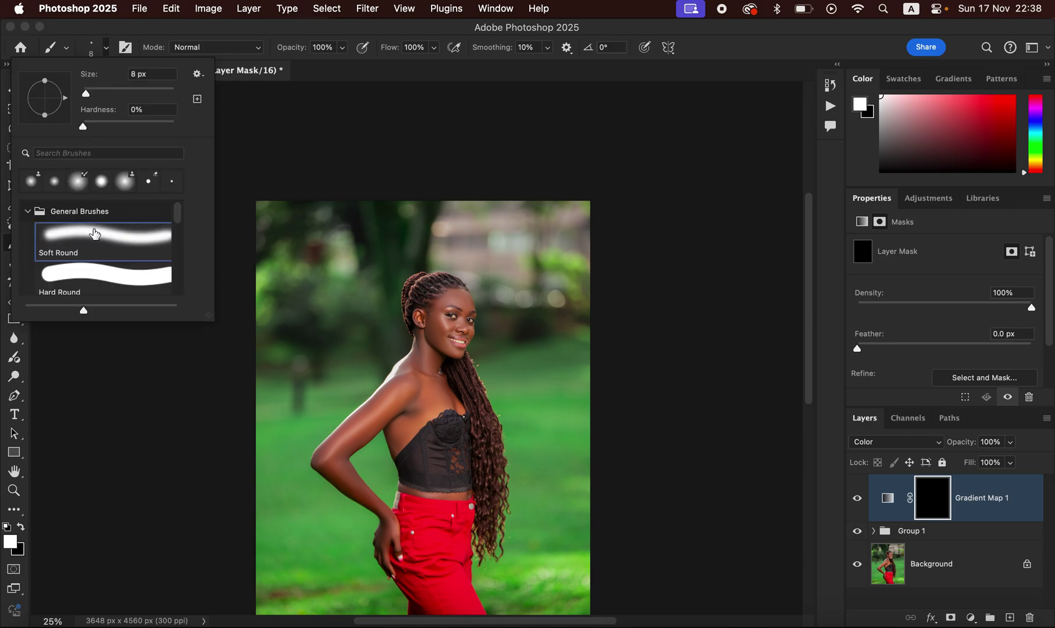
left_click(106, 49)
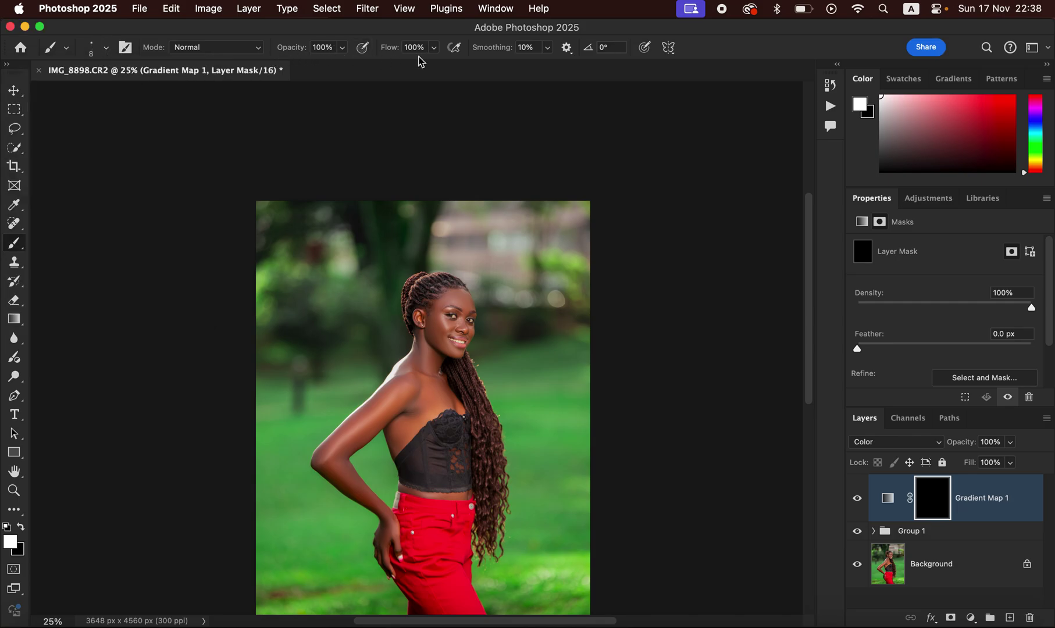
left_click(7, 531)
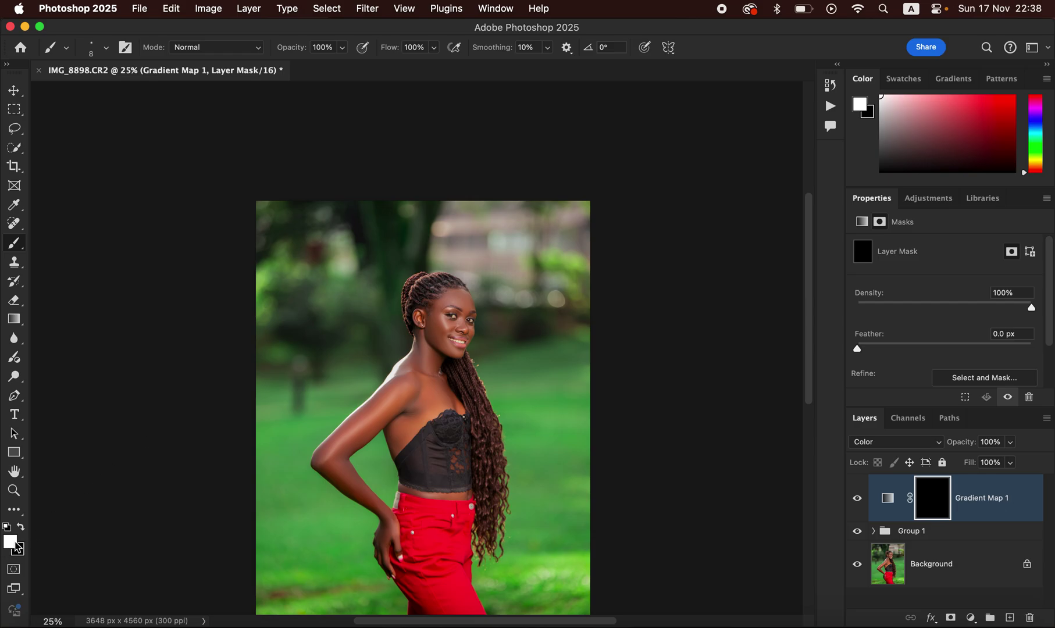
Swap the foreground and background colors back and forth between white and black.
left_click(21, 528)
left_click(22, 528)
left_click(22, 528)
left_click(21, 528)
left_click(21, 528)
left_click(21, 528)
left_click(23, 529)
left_click(22, 529)
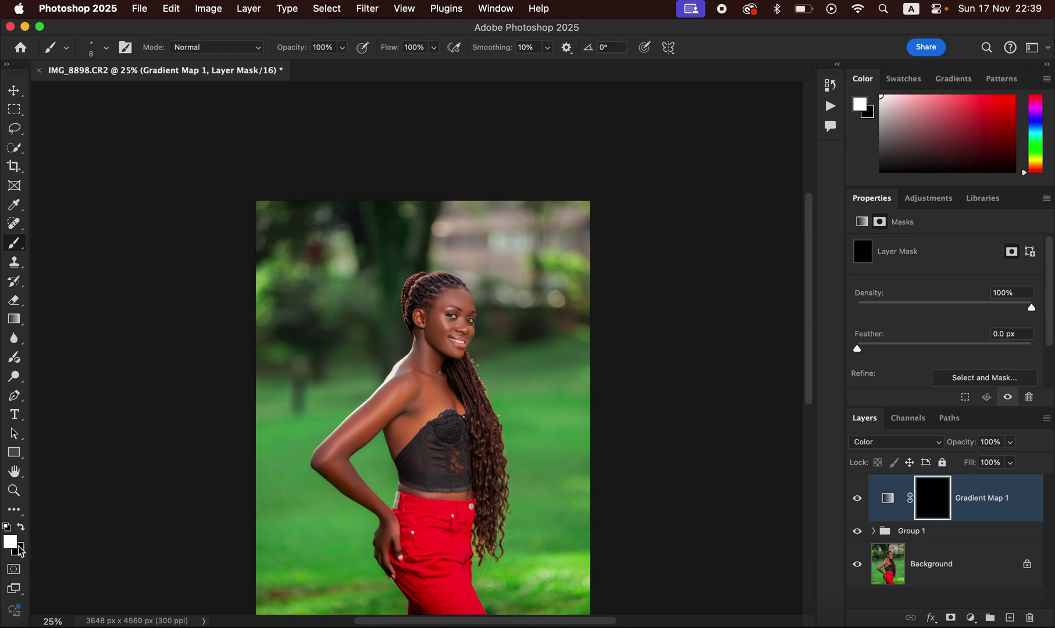
Paint white on the Gradient Map mask over the face, neck, chest, shoulder and upper arm with a 250 px soft brush.
key("super+equal")
key("super+equal")
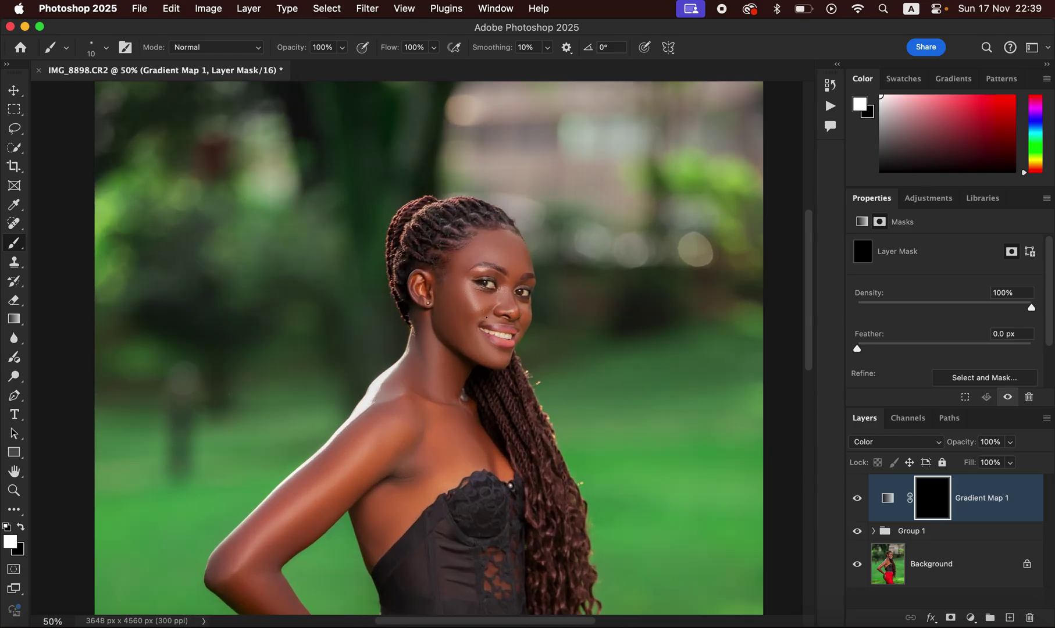
left_click_drag(464, 319, 444, 292)
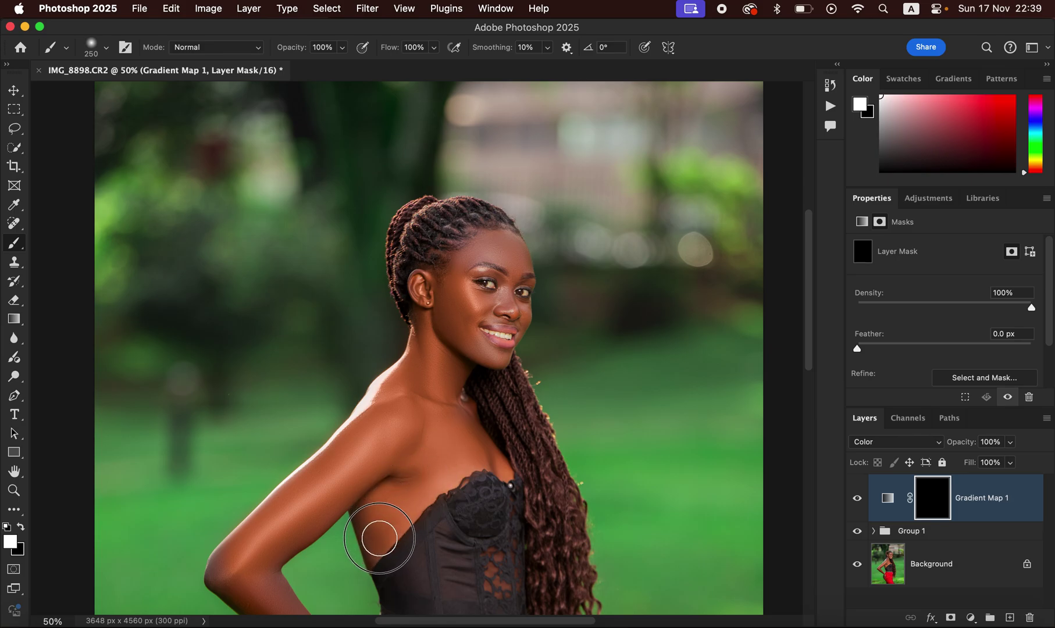
left_click_drag(453, 343, 436, 330)
Paint the remaining skin of the forearm, hand and waist white on the mask with a smaller brush of about 100 px.
key("bracketleft")
key("bracketleft")
key("bracketleft")
key("bracketleft")
key("bracketleft")
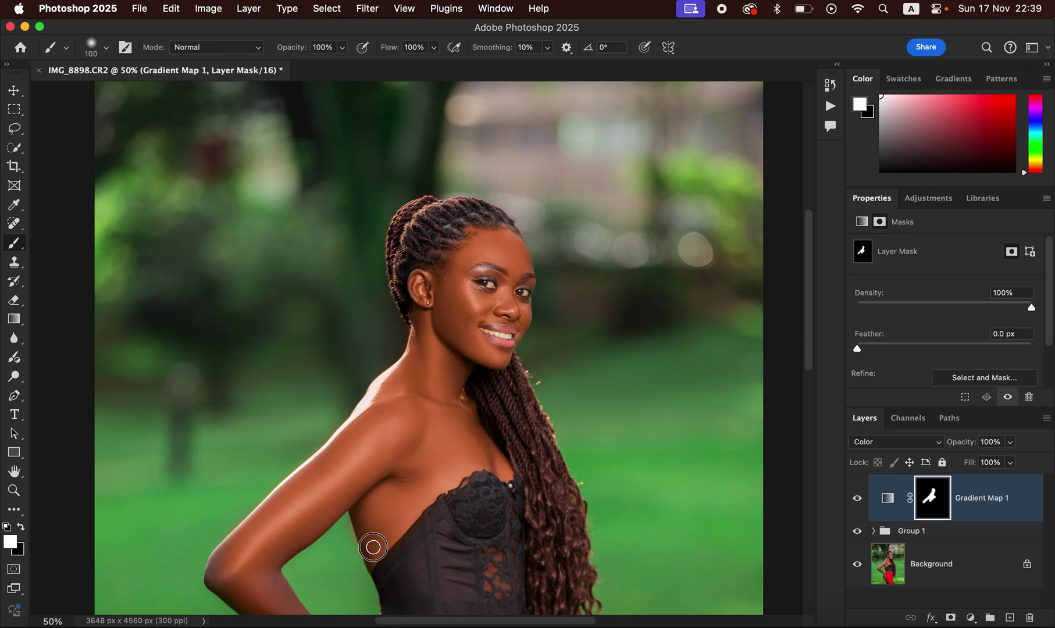
left_click_drag(472, 410, 533, 214)
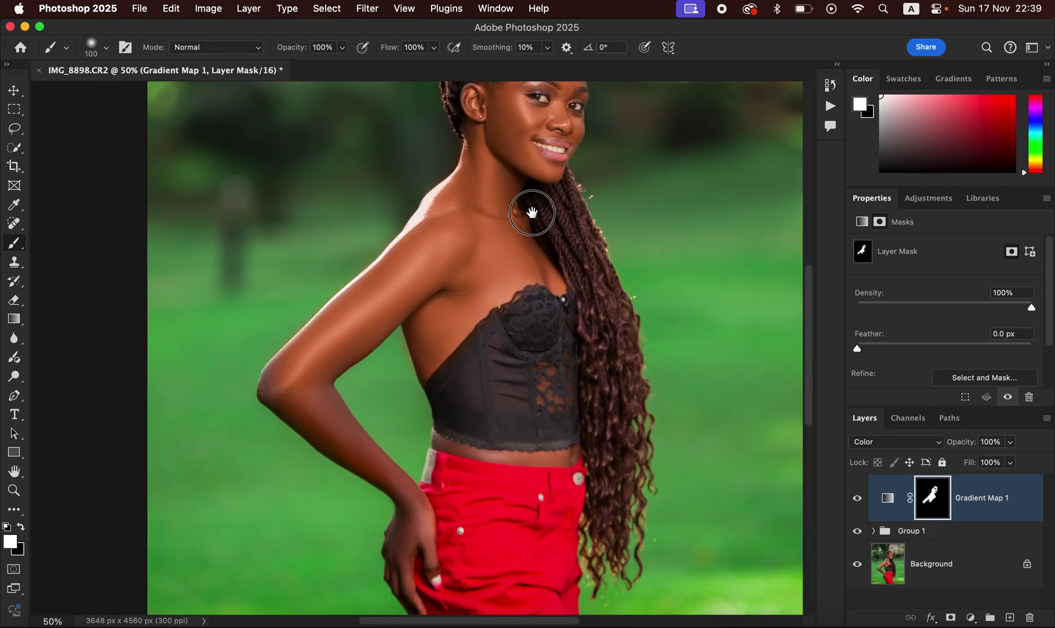
left_click_drag(296, 355, 317, 356)
mouse_move(335, 419)
left_mouse_down()
mouse_move(409, 506)
mouse_move(381, 573)
left_mouse_up()
key("bracketleft")
key("bracketleft")
key("bracketleft")
key("bracketleft")
key("bracketleft")
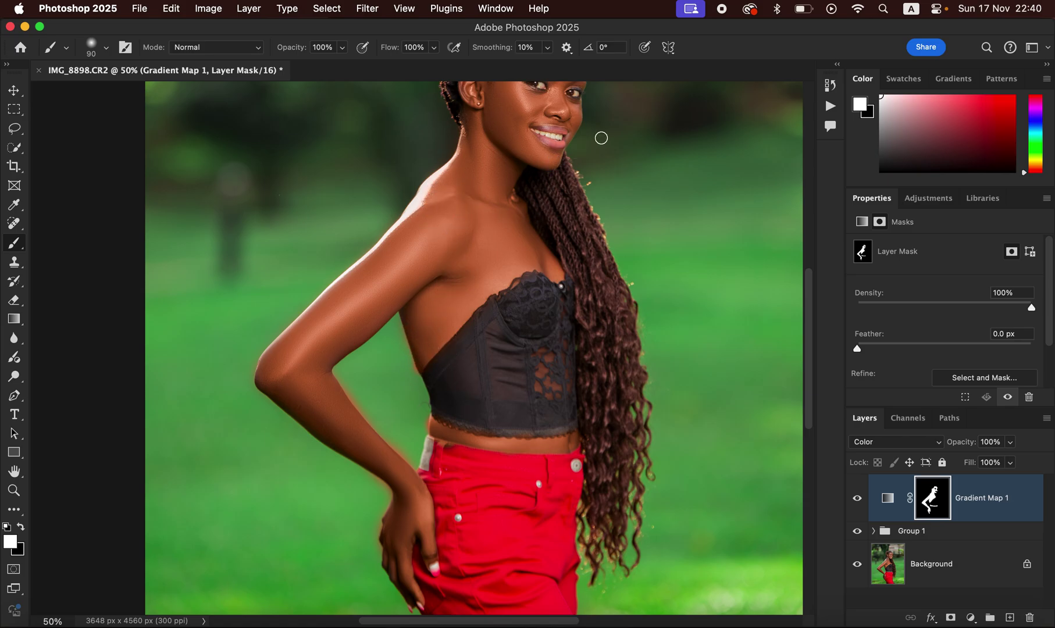
Clean the mask's spill along the neck and face edges with a 40 px black brush.
key("super+equal")
key("super+equal")
key("super+equal")
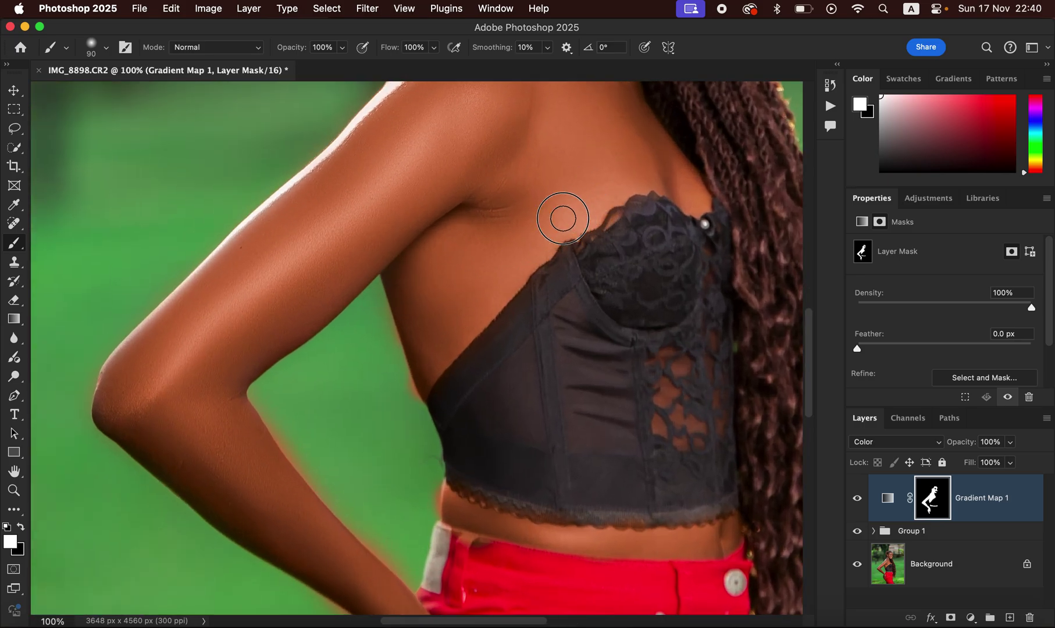
scroll(639, 279, "up", 10)
scroll(639, 279, "right", 5)
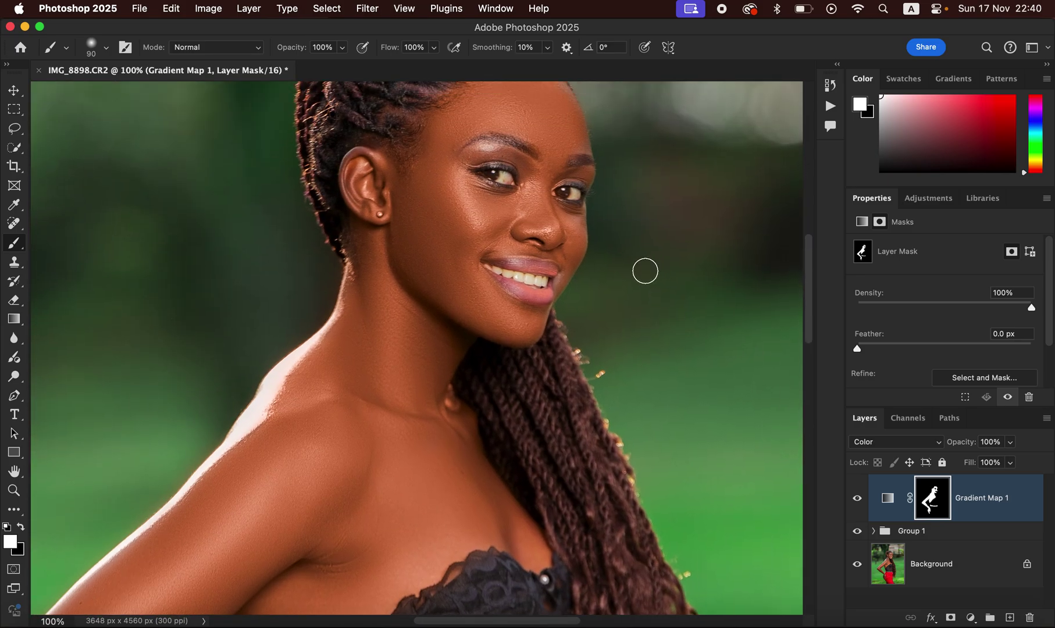
key("bracketleft")
key("bracketleft")
key("bracketleft")
key("bracketleft")
left_click(21, 526)
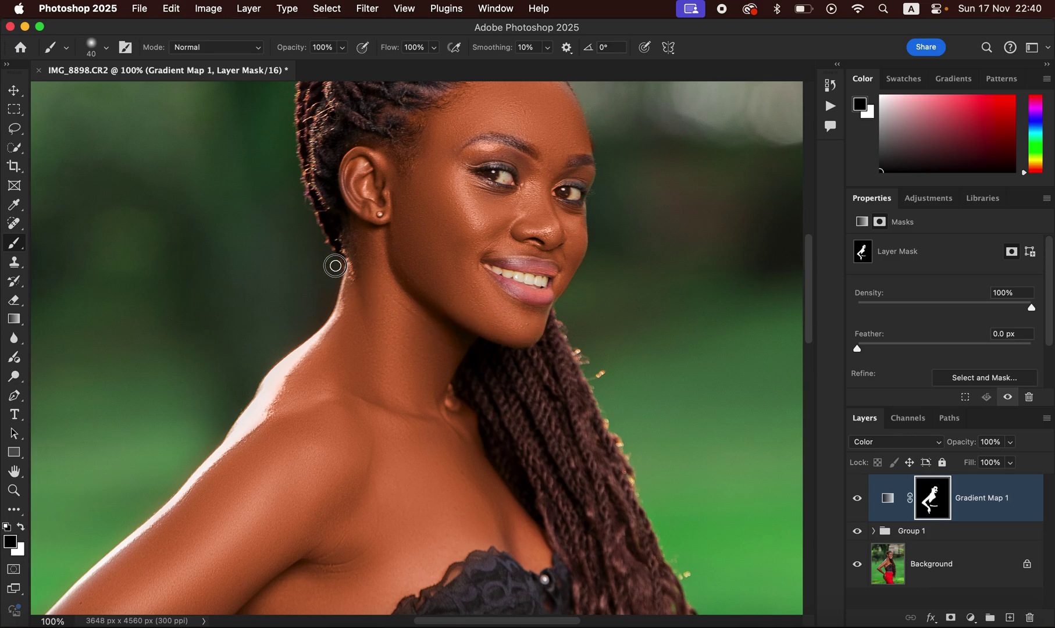
key("super+s")
mouse_move(628, 190)
left_mouse_down()
mouse_move(619, 209)
mouse_move(593, 217)
left_mouse_up()
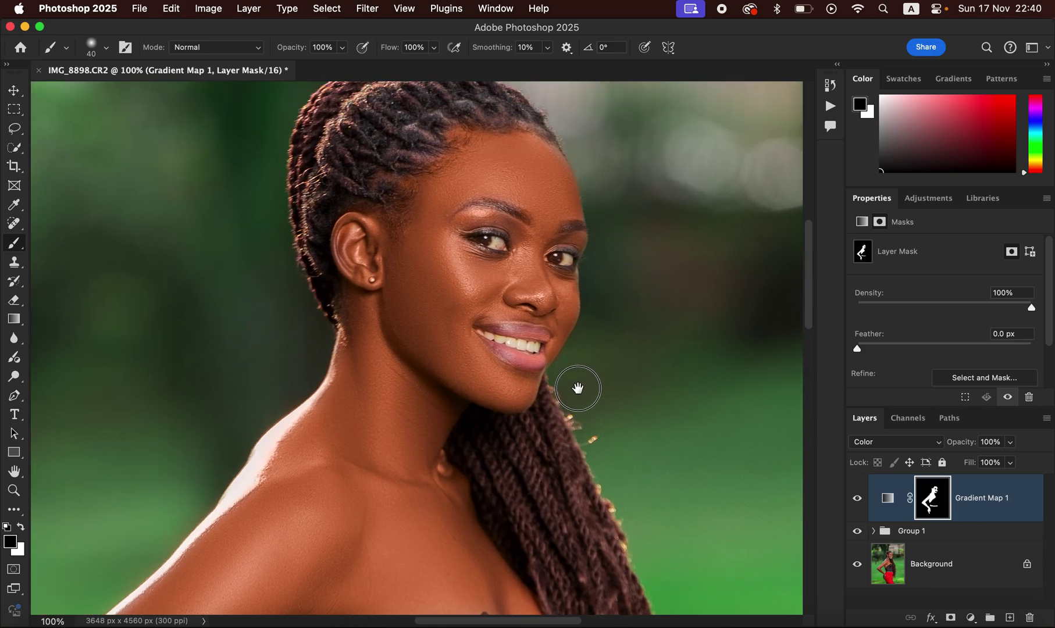
Remove the color spill along the corset hem, the waist edge and the inner forearm by painting black on the mask.
scroll(577, 384, "down", 10)
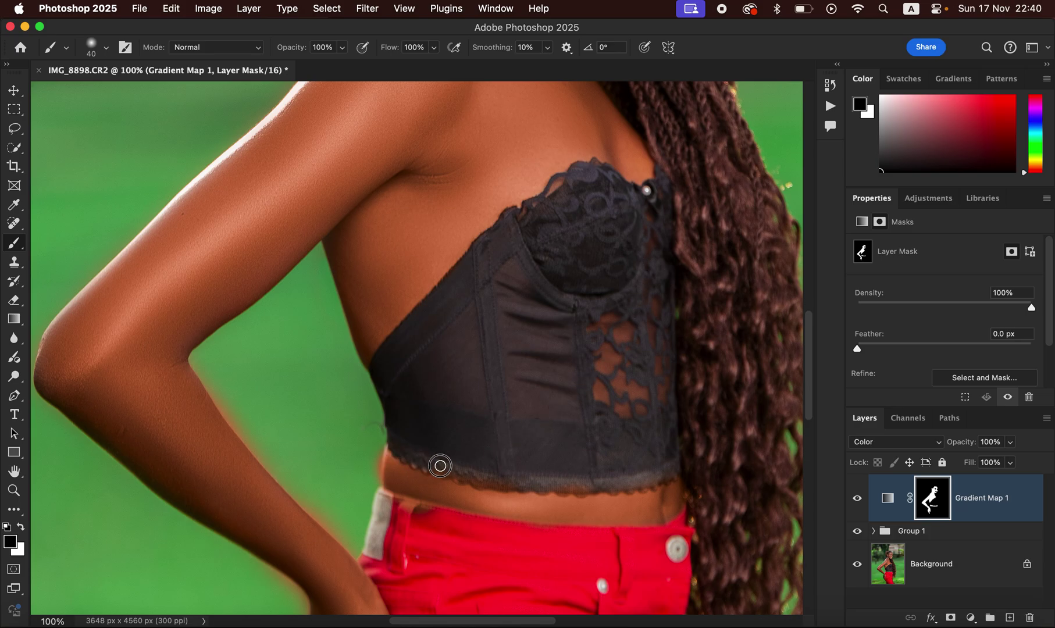
mouse_move(482, 478)
left_mouse_down()
mouse_move(559, 487)
mouse_move(671, 468)
mouse_move(646, 486)
left_mouse_up()
left_click_drag(384, 460, 372, 494)
mouse_move(227, 391)
left_mouse_down()
mouse_move(200, 373)
mouse_move(332, 527)
mouse_move(360, 537)
mouse_move(386, 507)
mouse_move(428, 510)
mouse_move(389, 497)
mouse_move(449, 517)
left_mouse_up()
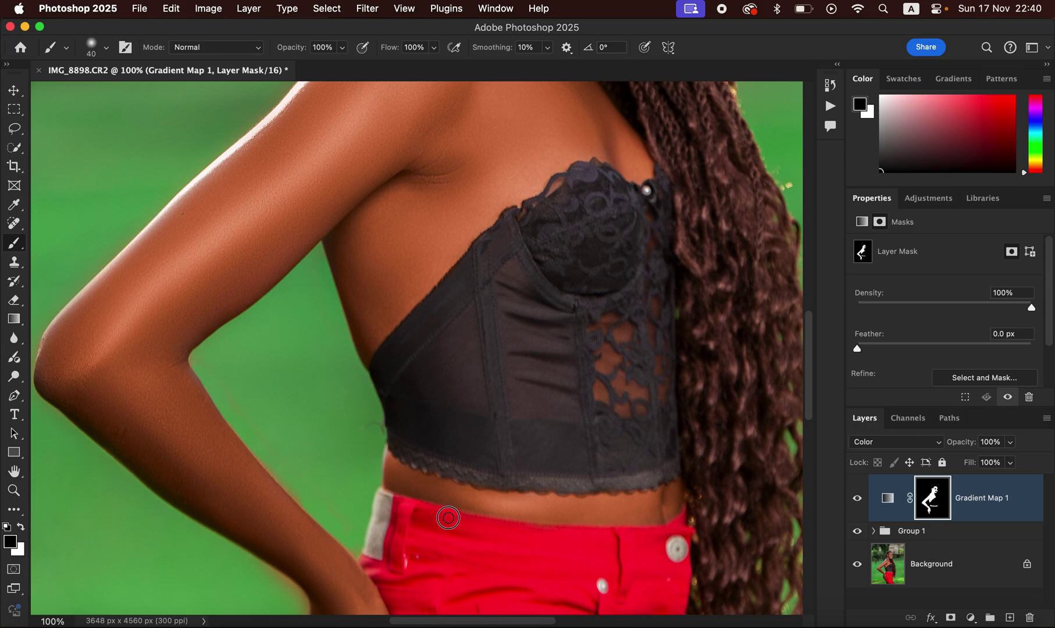
Paint black on the mask along the outer forearm and the back of the hand to clear the spill there.
left_click_drag(250, 553, 301, 595)
left_click_drag(273, 419, 395, 329)
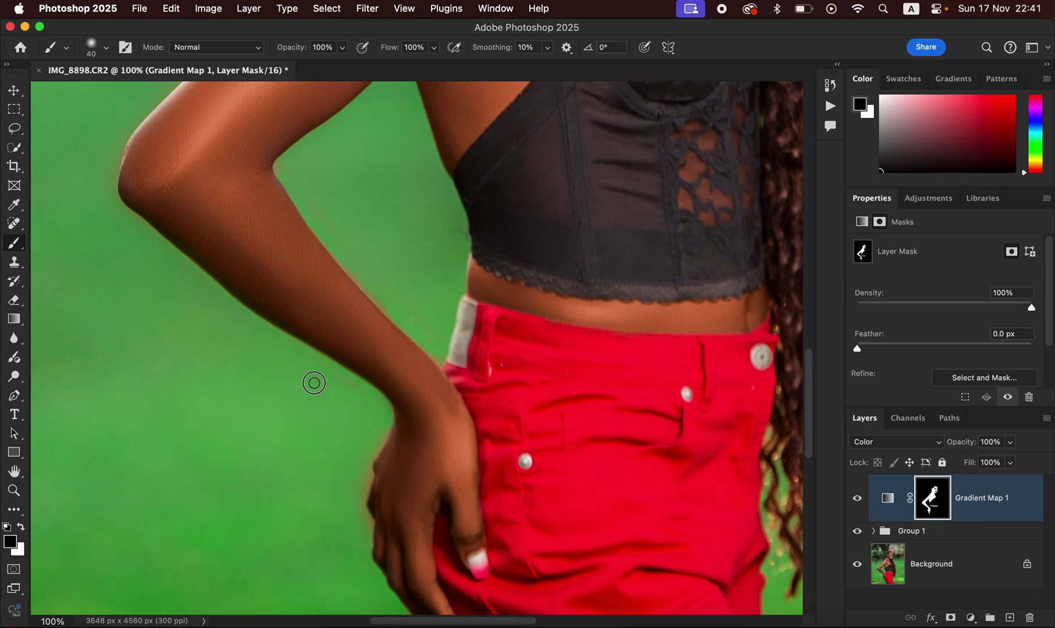
mouse_move(374, 442)
left_mouse_down()
mouse_move(363, 499)
mouse_move(370, 546)
left_mouse_up()
left_click(664, 302)
Lower the Gradient Map layer's opacity to 48% and check the whole portrait.
key("super+minus")
key("super+minus")
key("super+minus")
key("super+minus")
key("super+minus")
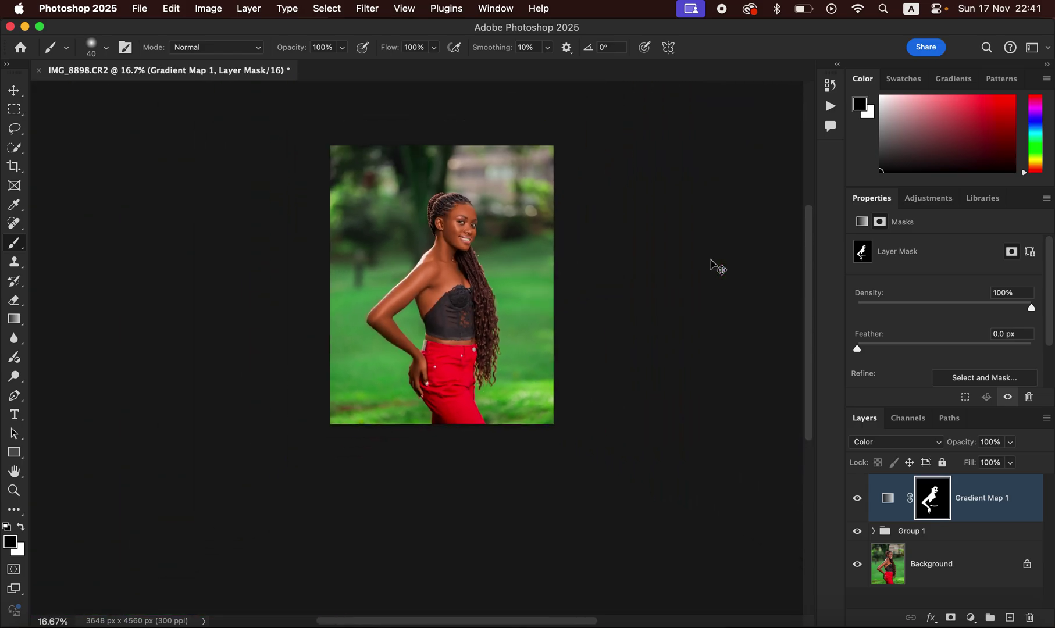
key("super+plus")
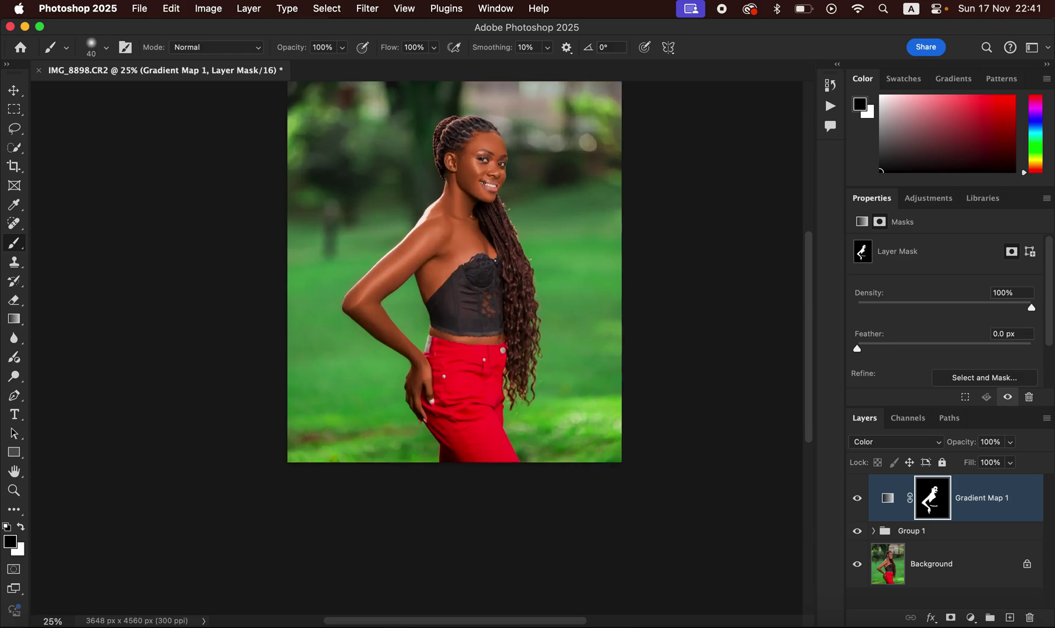
left_click(1009, 442)
left_click_drag(990, 459, 979, 458)
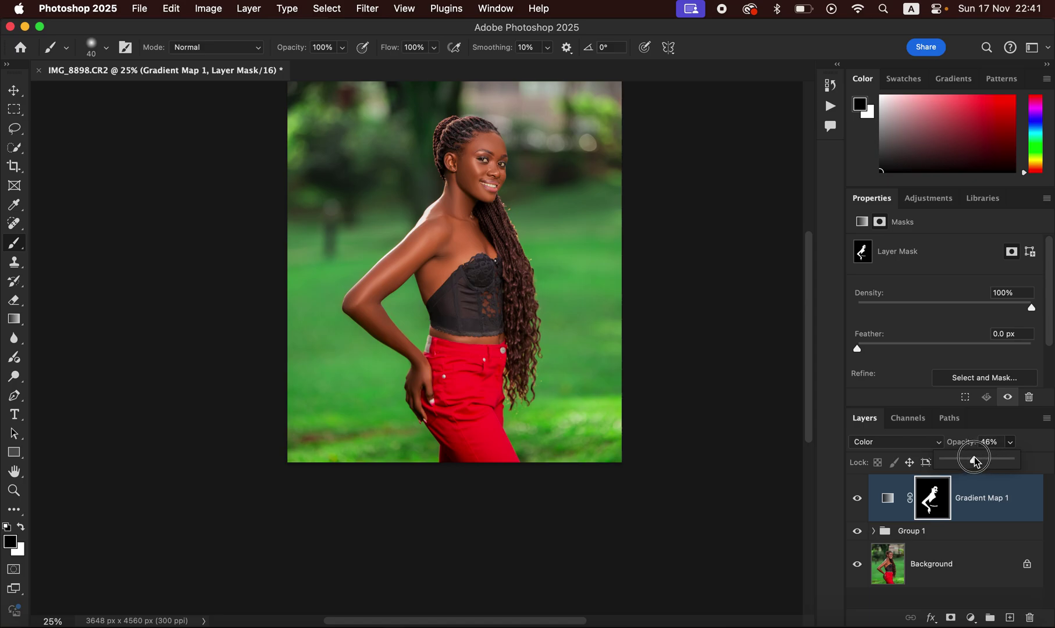
left_click_drag(975, 456, 977, 457)
key("super+equal")
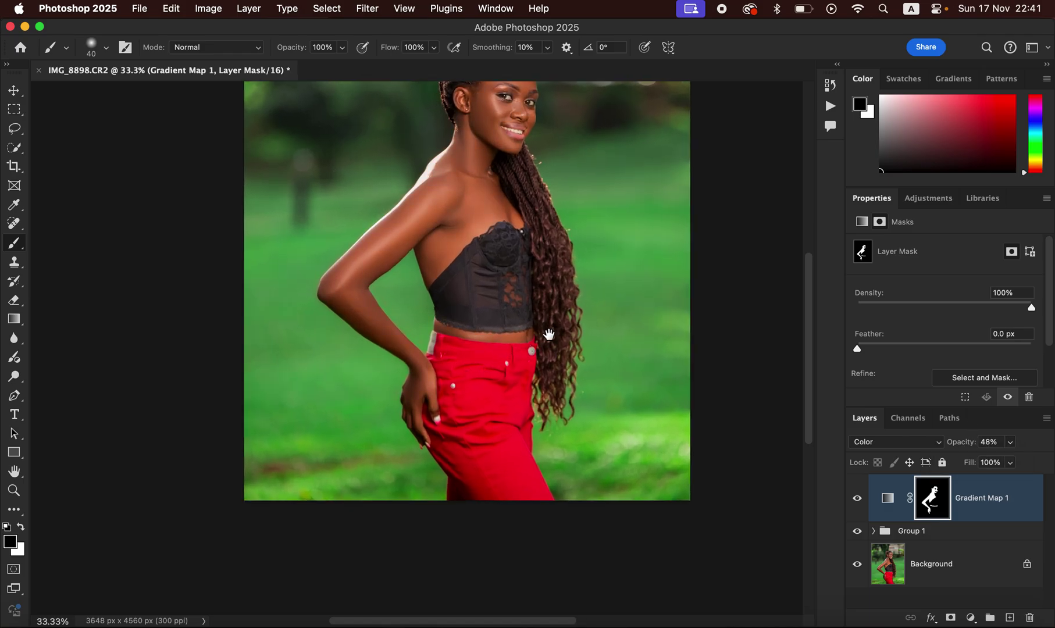
scroll(532, 359, "up", 3)
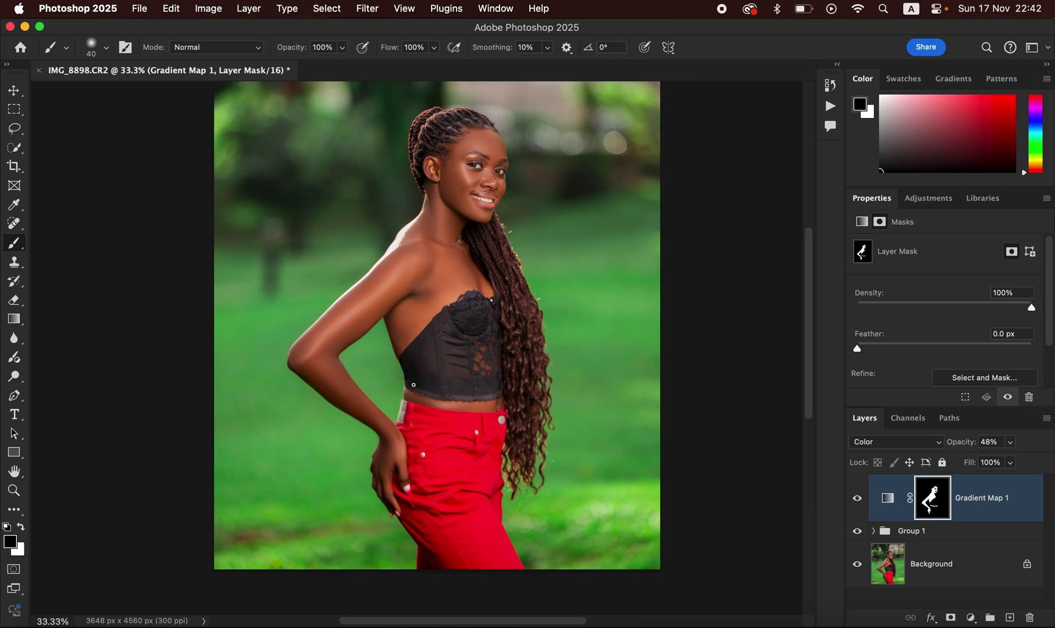
Stamp all visible layers onto a new top layer and open it in the Camera Raw Filter.
key("super+alt+shift+e")
left_click(365, 7)
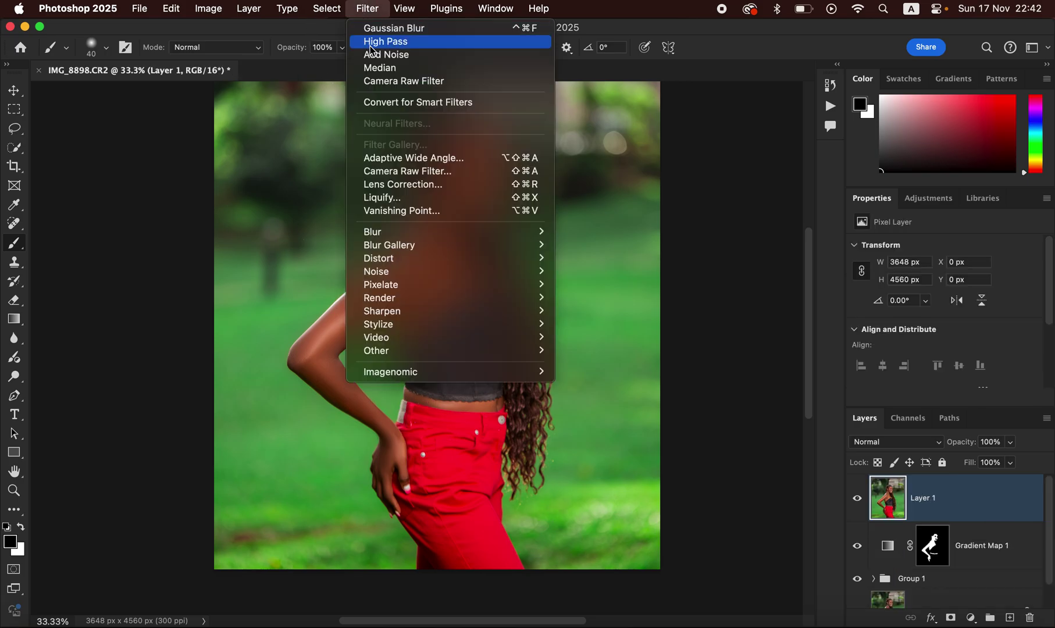
left_click(421, 172)
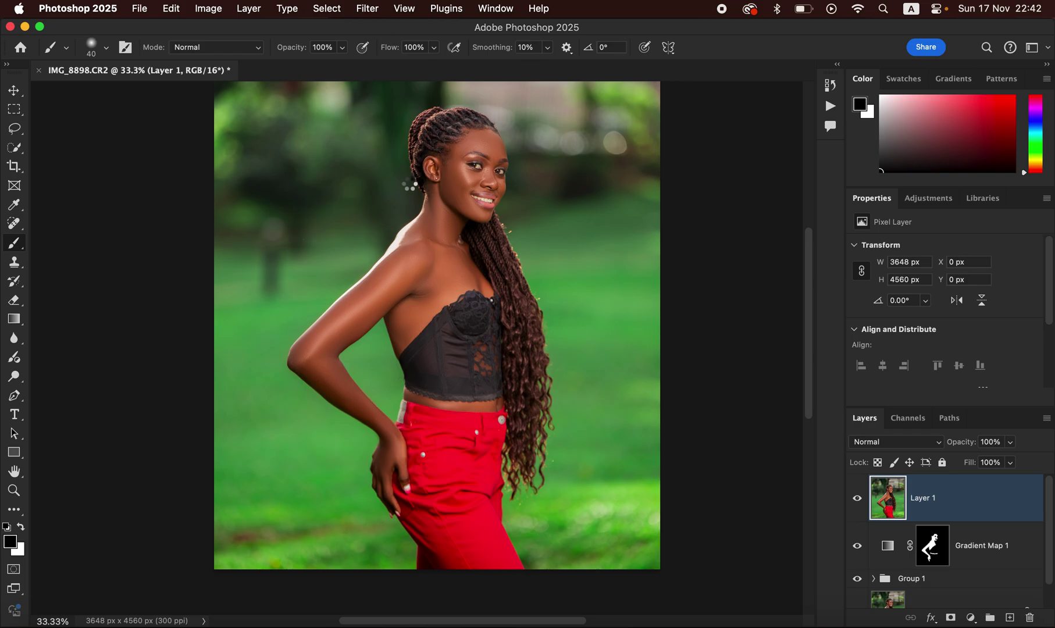
key("super+shift+a")
Set the Oranges luminance to -17 in the Color Mixer.
left_click_drag(1015, 250, 1014, 378)
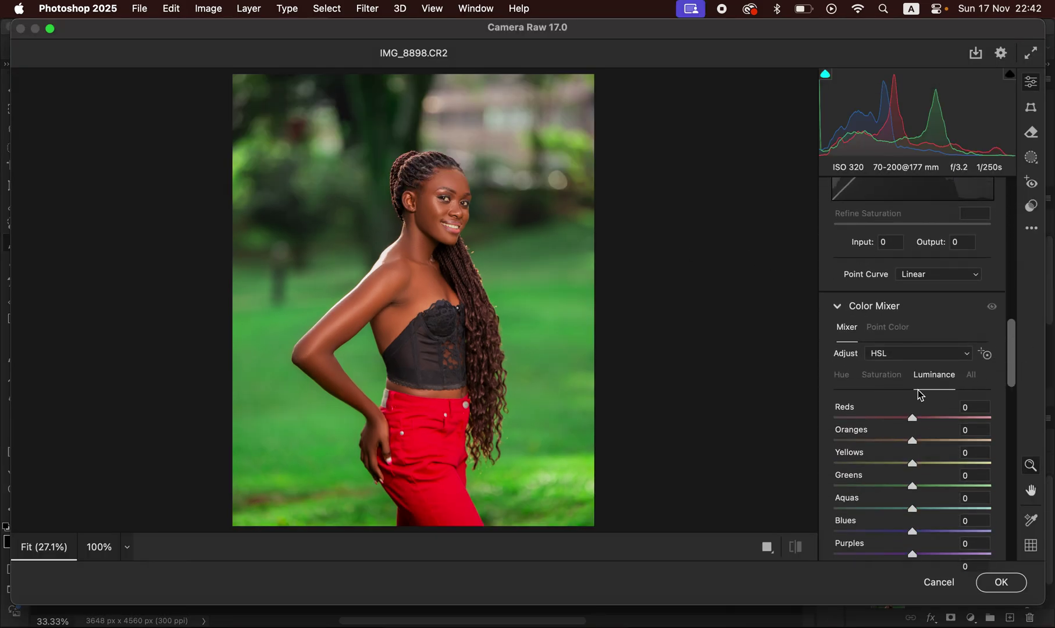
left_click(858, 384)
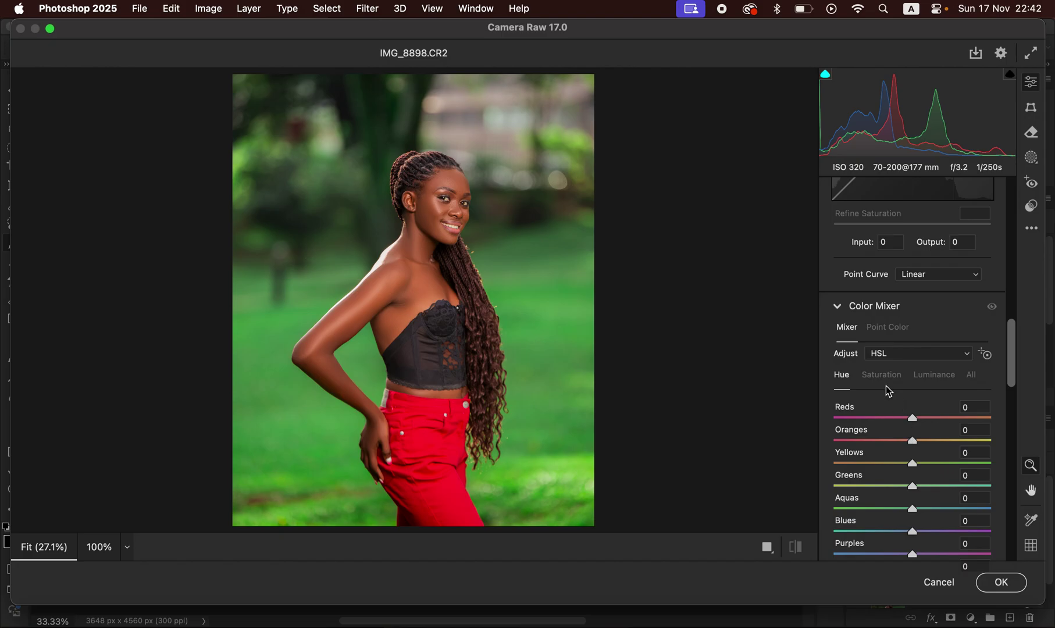
left_click(930, 377)
left_click_drag(905, 441, 901, 438)
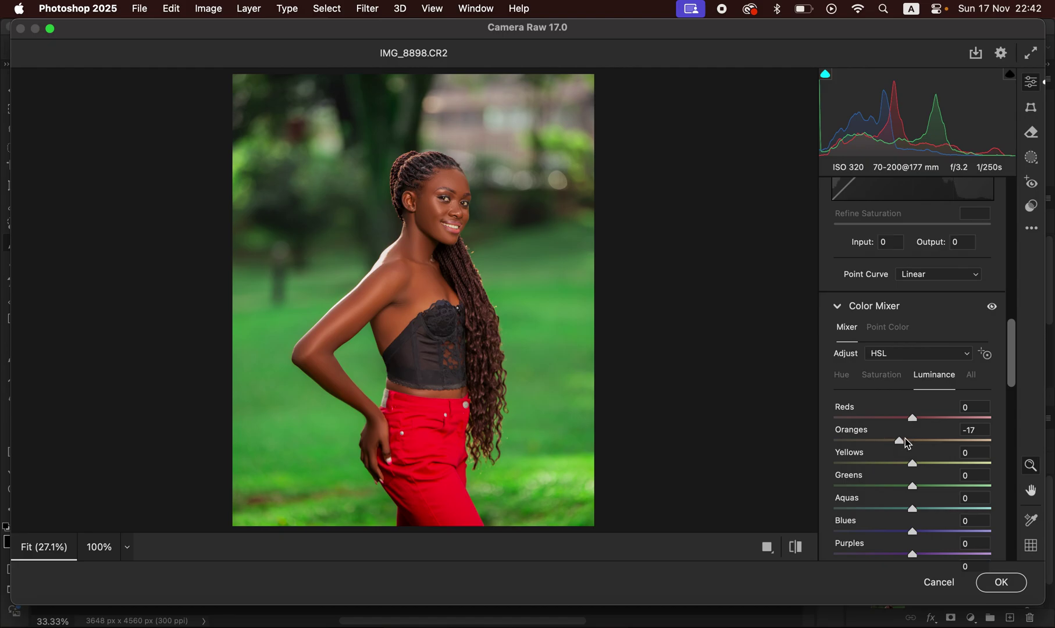
Set Highlights to -16 and Whites to about -10, raise the Contrast slightly, and apply the Camera Raw adjustments.
left_click_drag(1012, 381, 1015, 215)
left_click_drag(903, 334, 901, 335)
left_click_drag(901, 376, 904, 375)
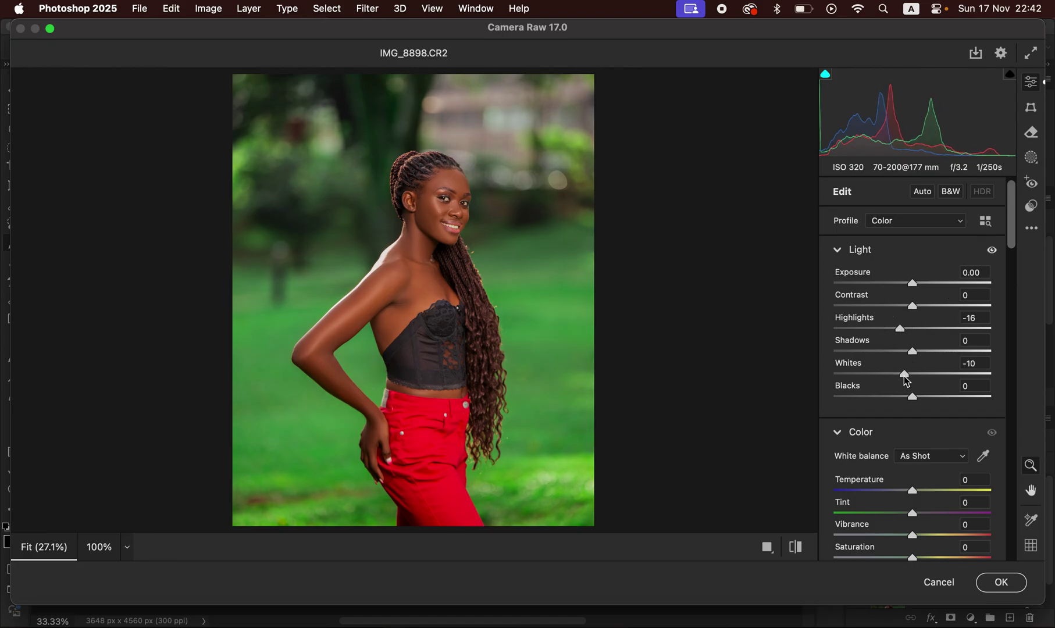
left_click(909, 381)
left_click_drag(916, 307, 921, 309)
left_click(1000, 582)
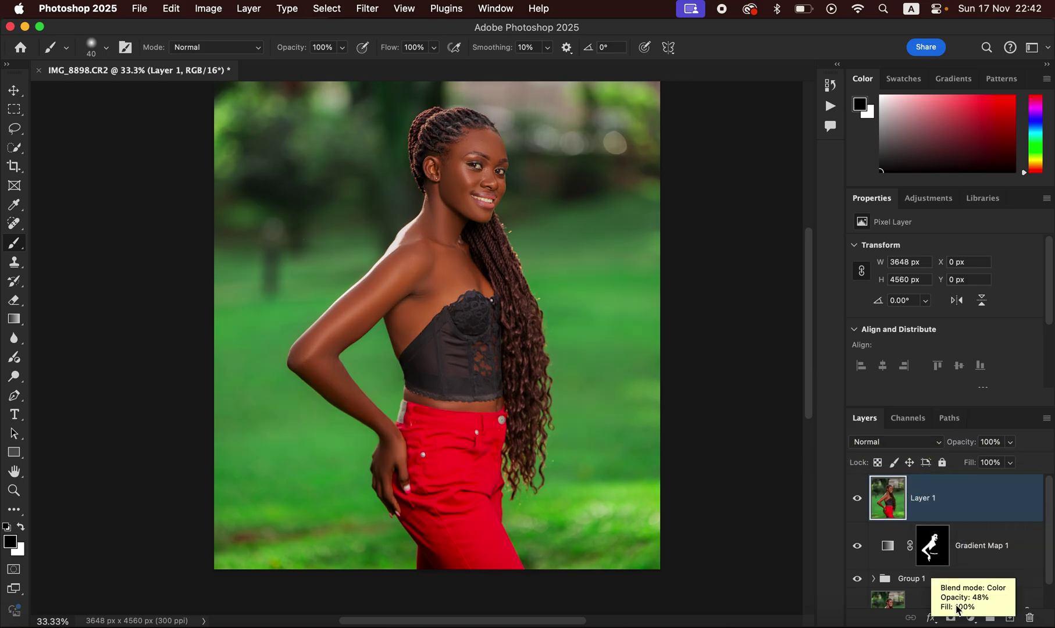
Add a Hue/Saturation adjustment layer and set the Reds lightness to -13.
left_click(971, 617)
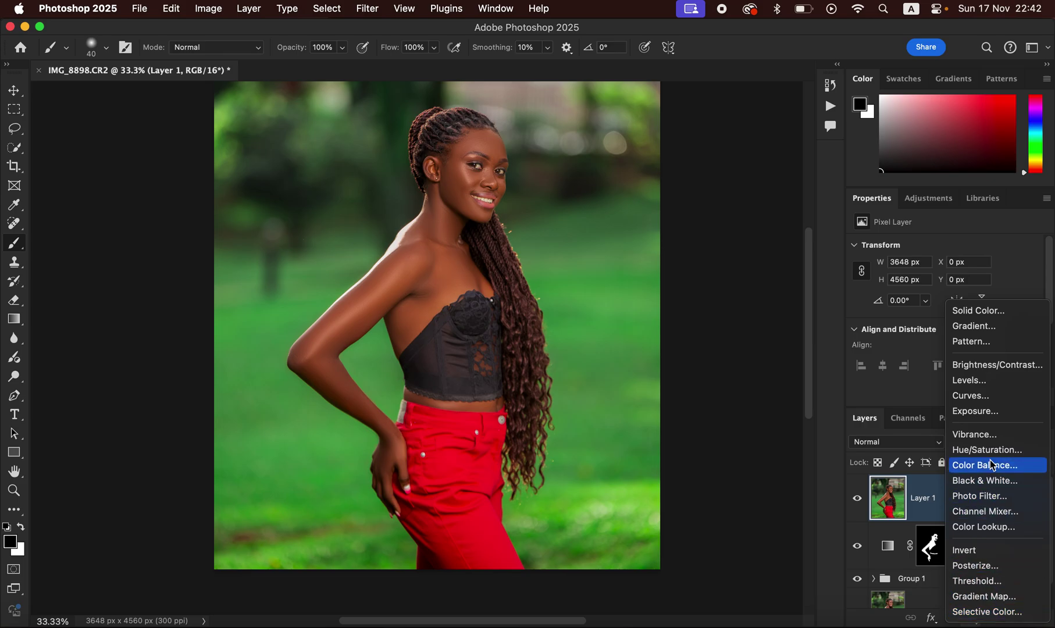
left_click(986, 449)
left_click(942, 266)
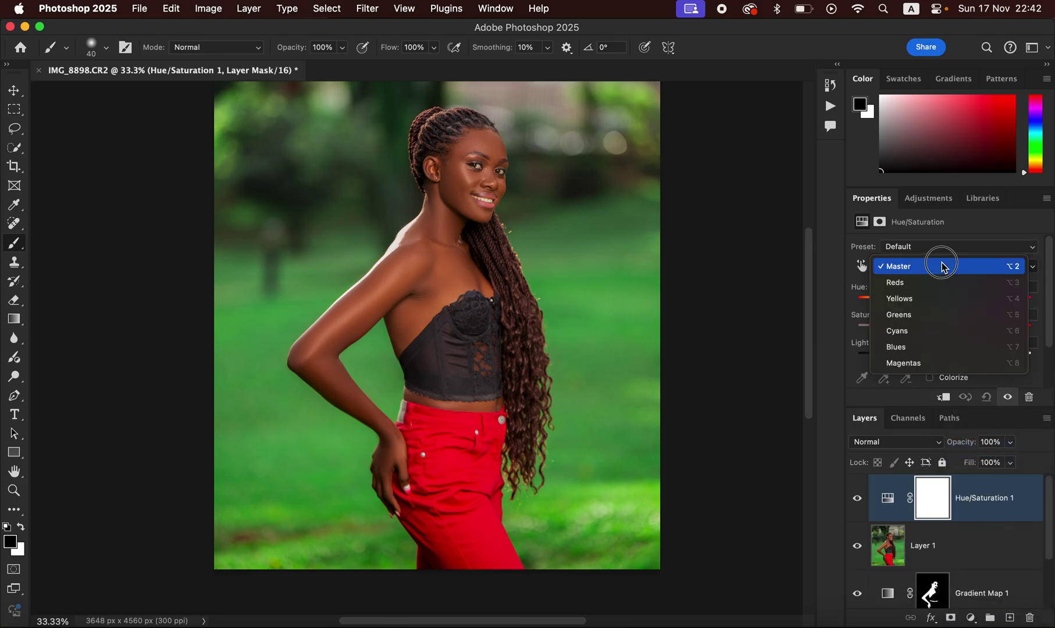
left_click(940, 283)
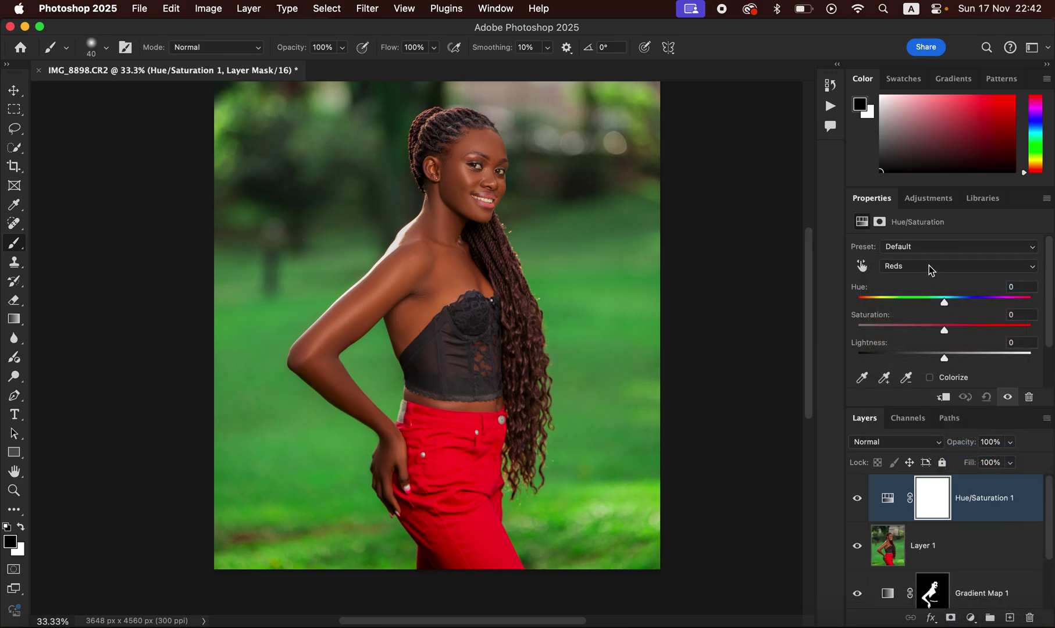
left_click(929, 266)
left_click(930, 266)
mouse_move(942, 358)
left_mouse_down()
mouse_move(925, 356)
mouse_move(937, 360)
left_mouse_up()
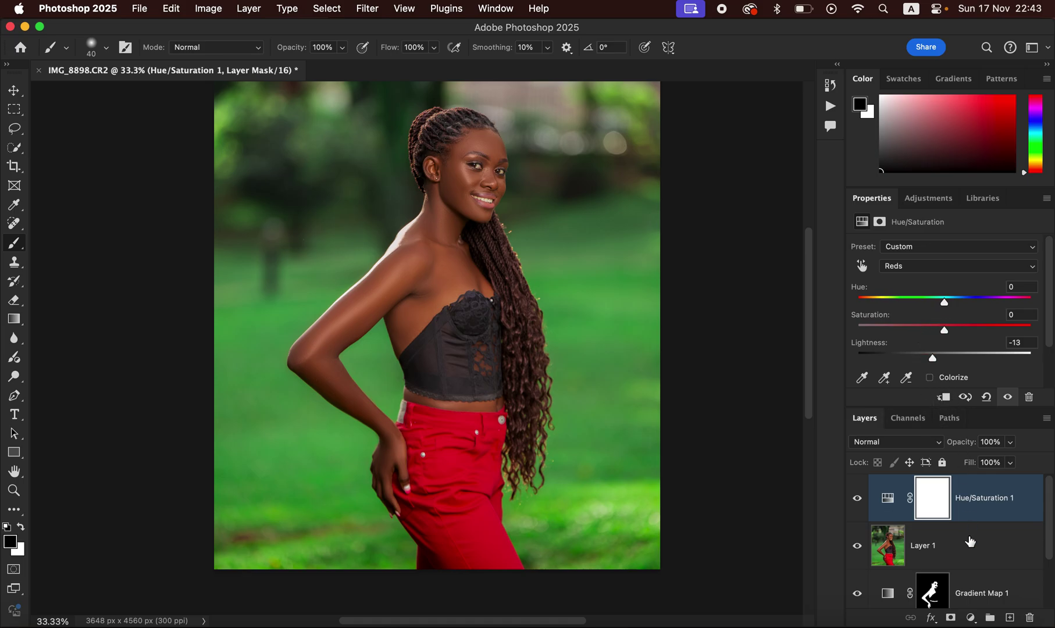
Add a Black & White adjustment layer in Multiply blend mode with its opacity lowered to about 8%.
left_click(970, 618)
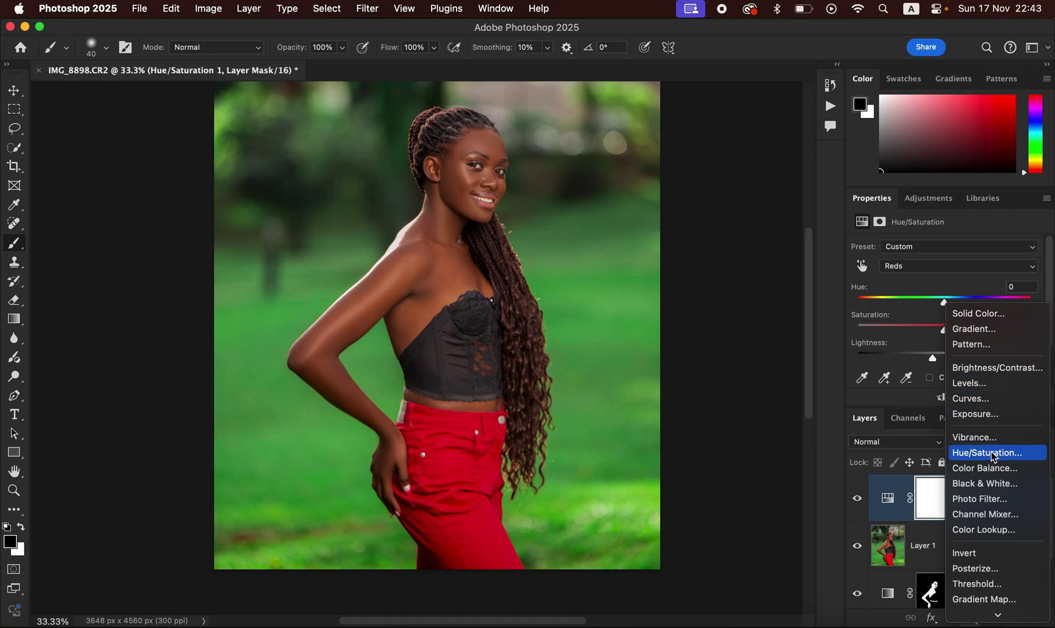
left_click(989, 483)
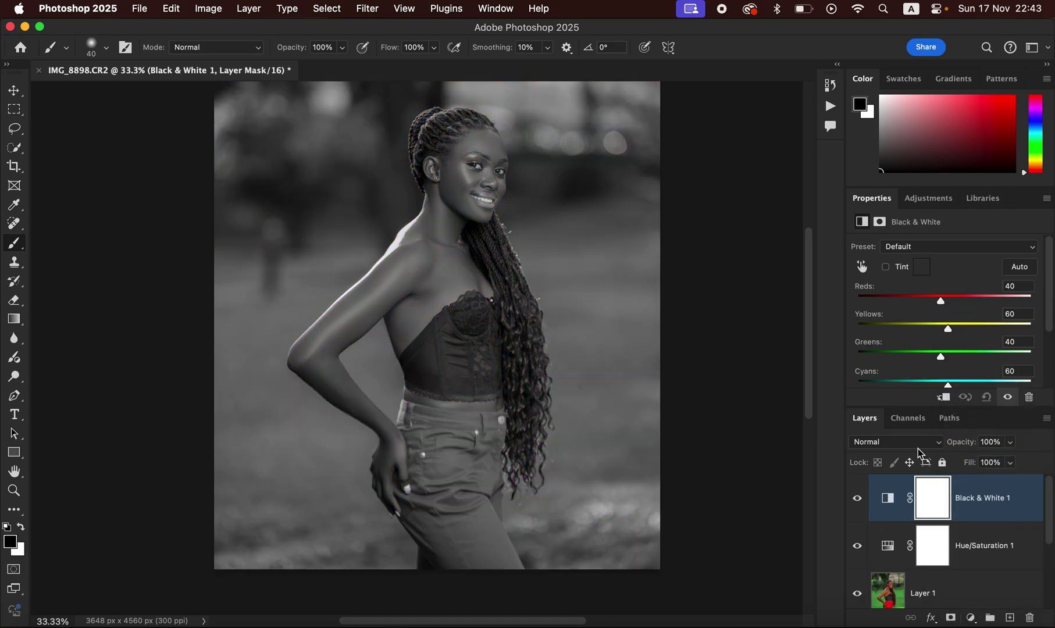
left_click(924, 448)
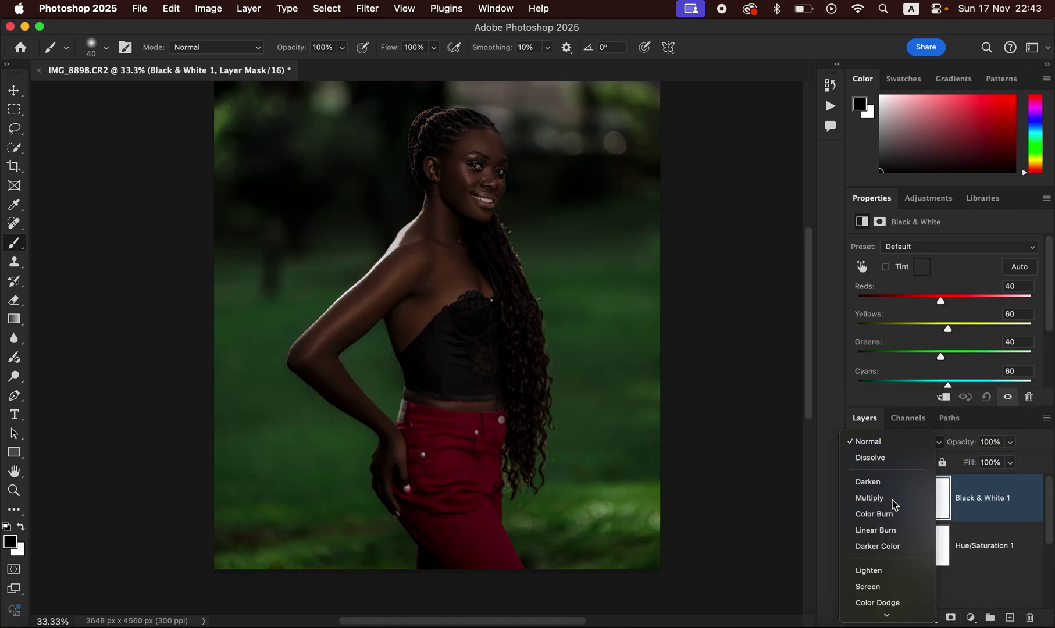
left_click(893, 501)
left_click(1011, 444)
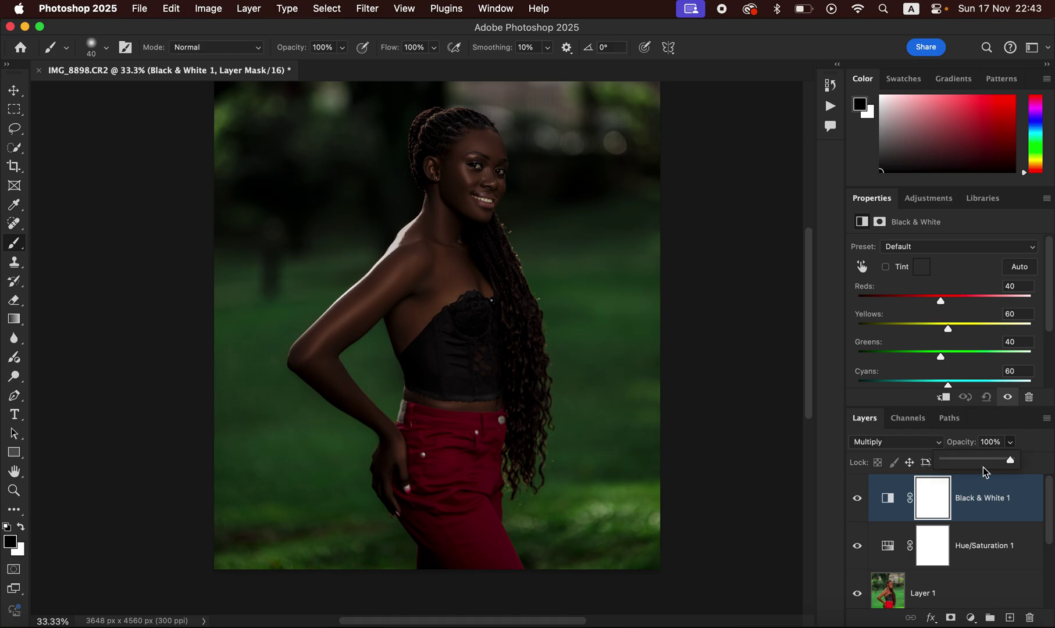
left_click_drag(955, 463, 948, 460)
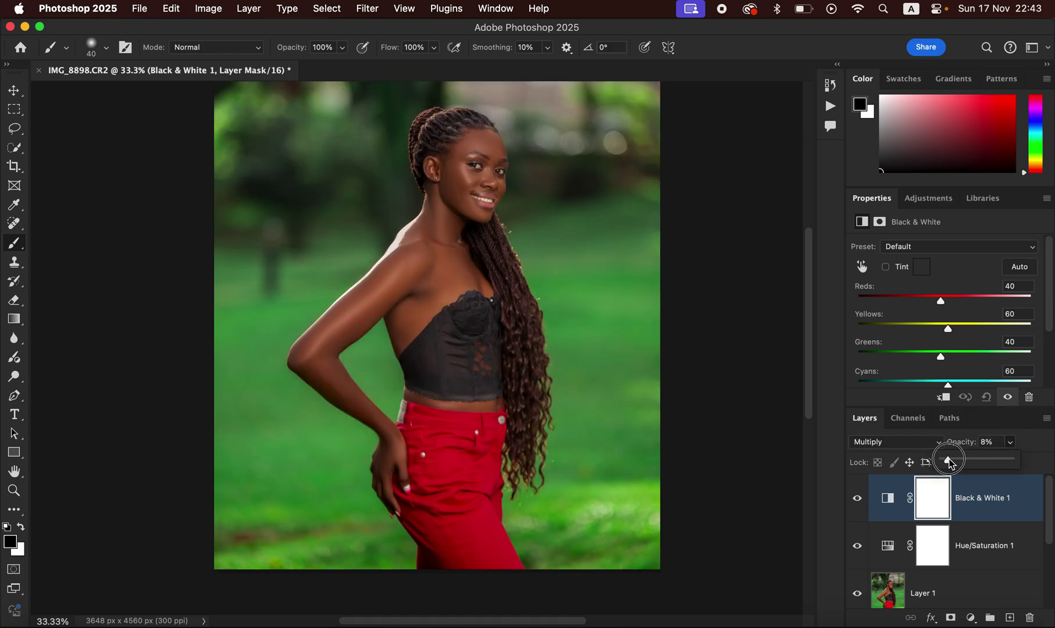
left_click_drag(949, 461, 949, 463)
Add a Selective Color adjustment layer and set the Blacks to Cyan +10, Yellow -5 and Black +3.
left_click(969, 616)
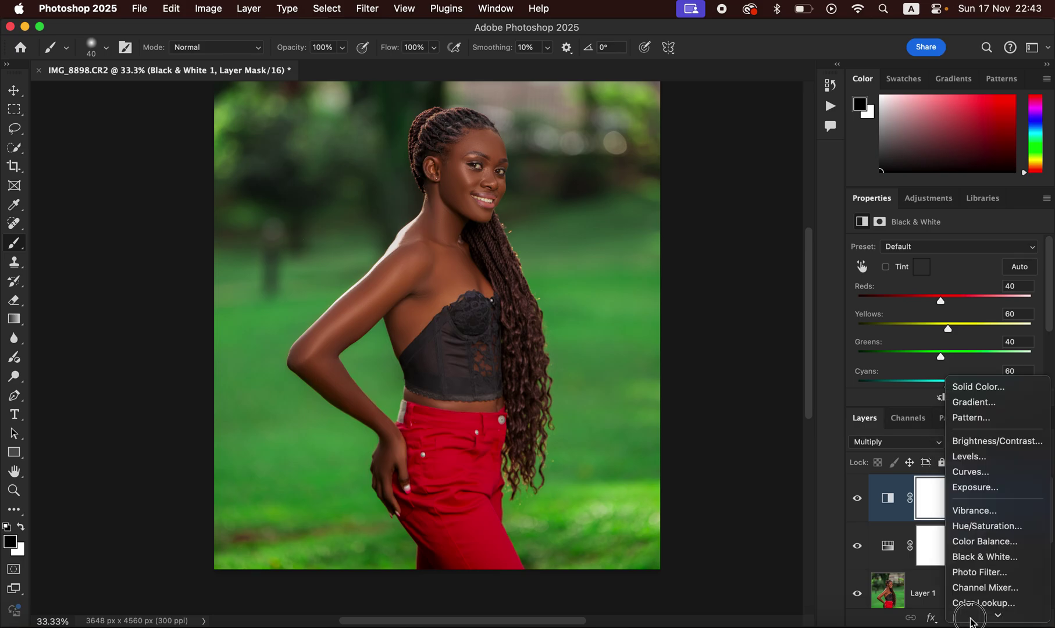
left_click(977, 613)
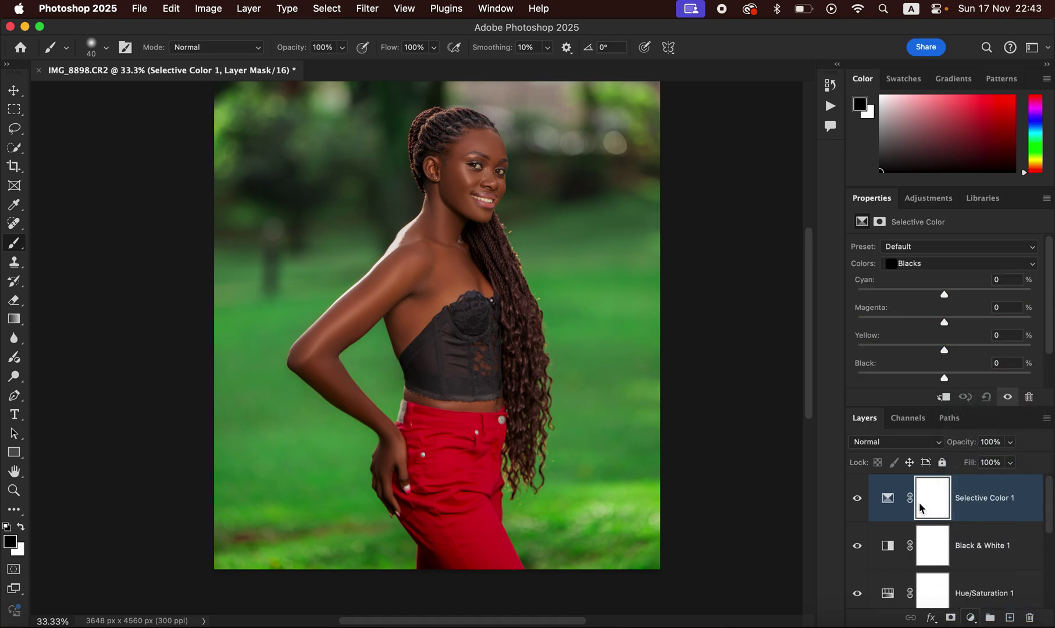
left_click(943, 265)
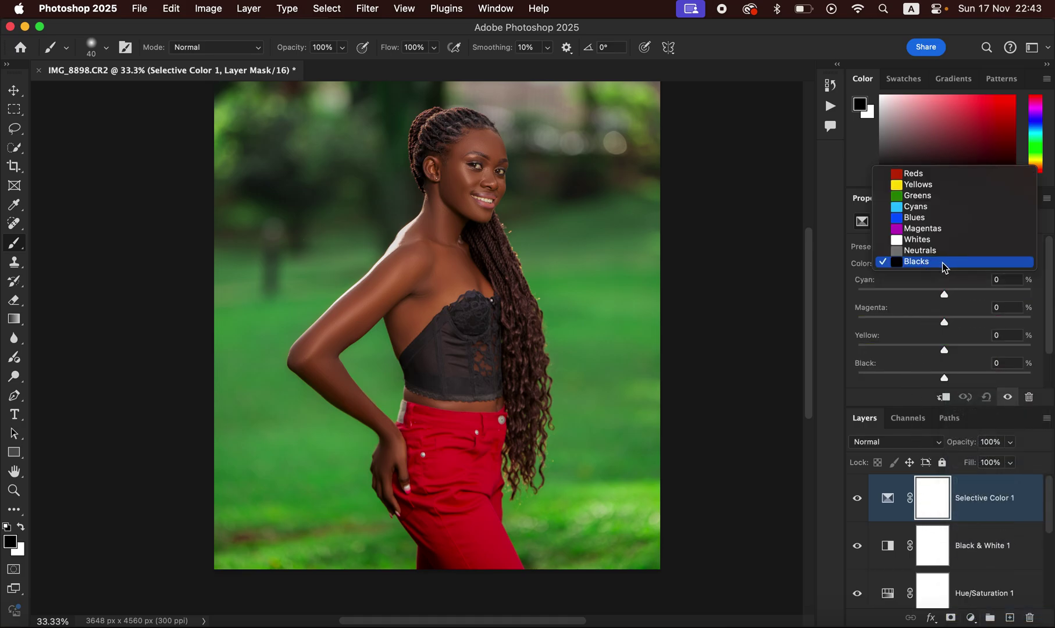
left_click(943, 263)
left_click_drag(948, 299, 957, 299)
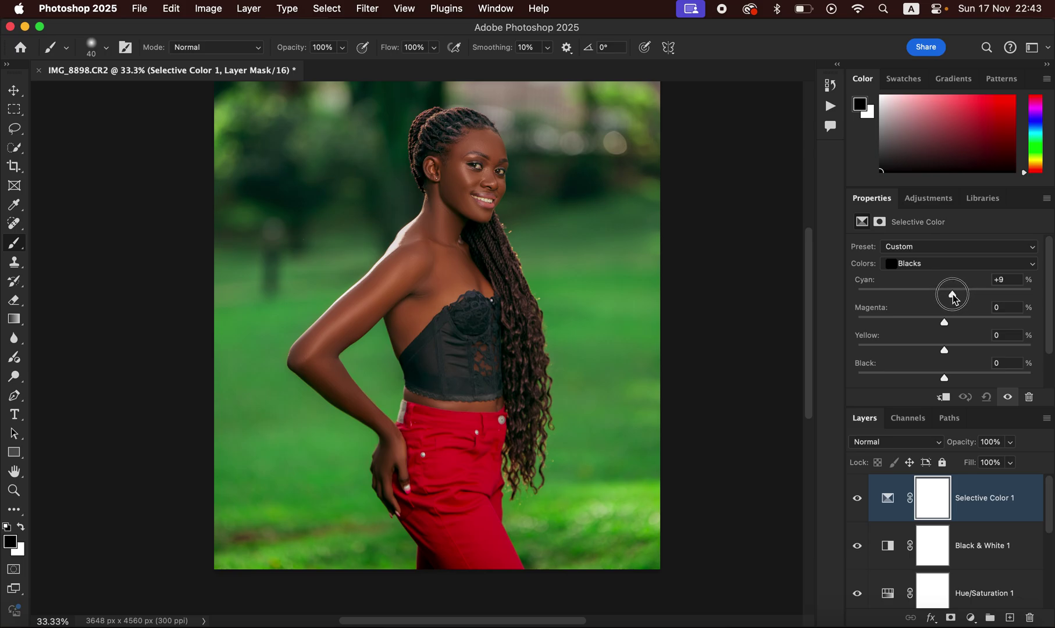
left_click_drag(950, 293, 950, 295)
left_click_drag(946, 381, 940, 348)
key("super+minus")
key("super+minus")
key("super+equal")
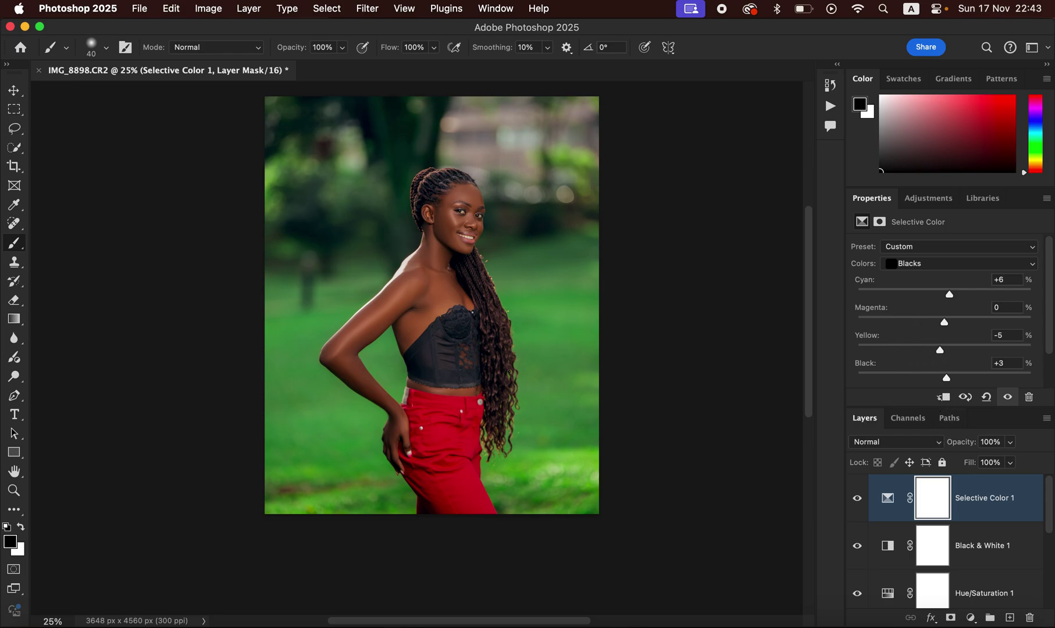
left_click_drag(952, 297, 960, 296)
left_click_drag(958, 293, 954, 294)
Add a Hue/Saturation adjustment layer with the Master saturation at -77 and invert its mask to black.
left_click(971, 618)
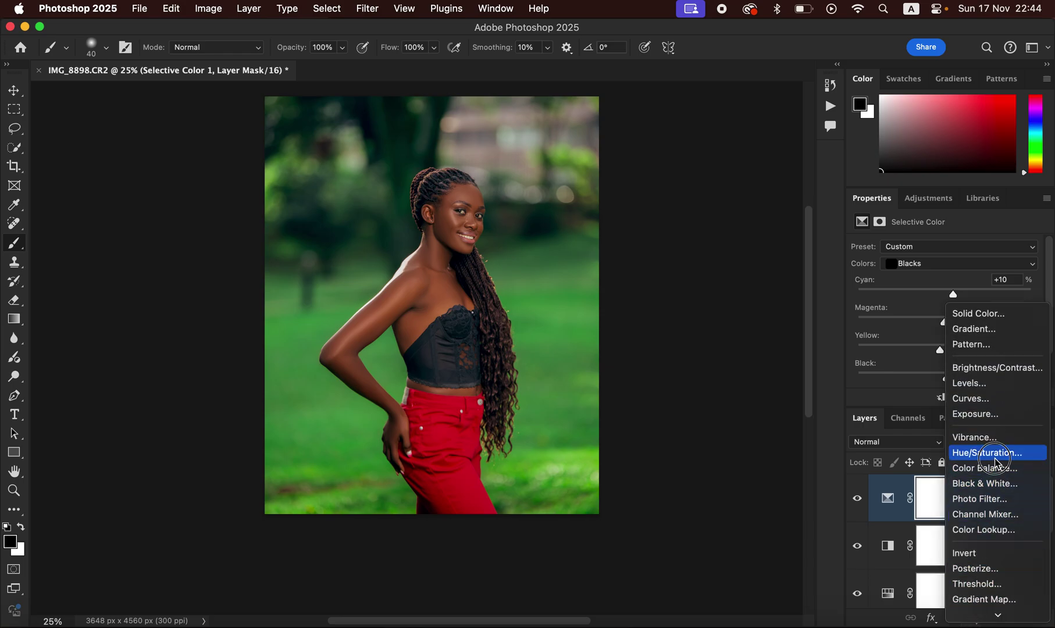
left_click(989, 451)
left_click_drag(885, 332, 879, 332)
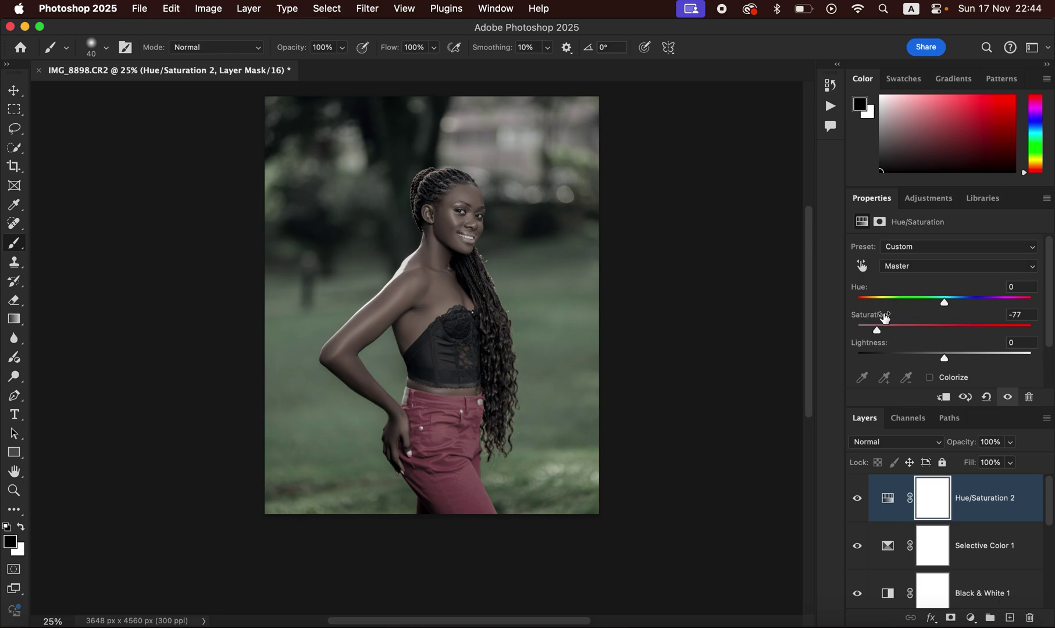
key("super+i")
Paint white on the Hue/Saturation 2 mask over the whites of both eyes with a size 15 brush.
key("super+equal")
key("super+equal")
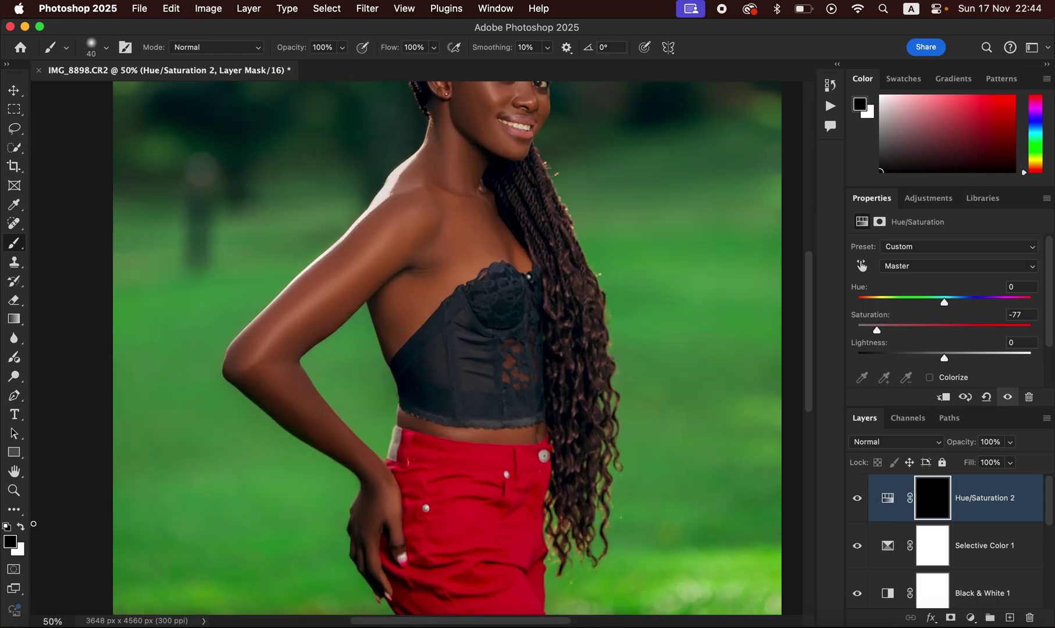
left_click(22, 525)
scroll(540, 262, "up", 5)
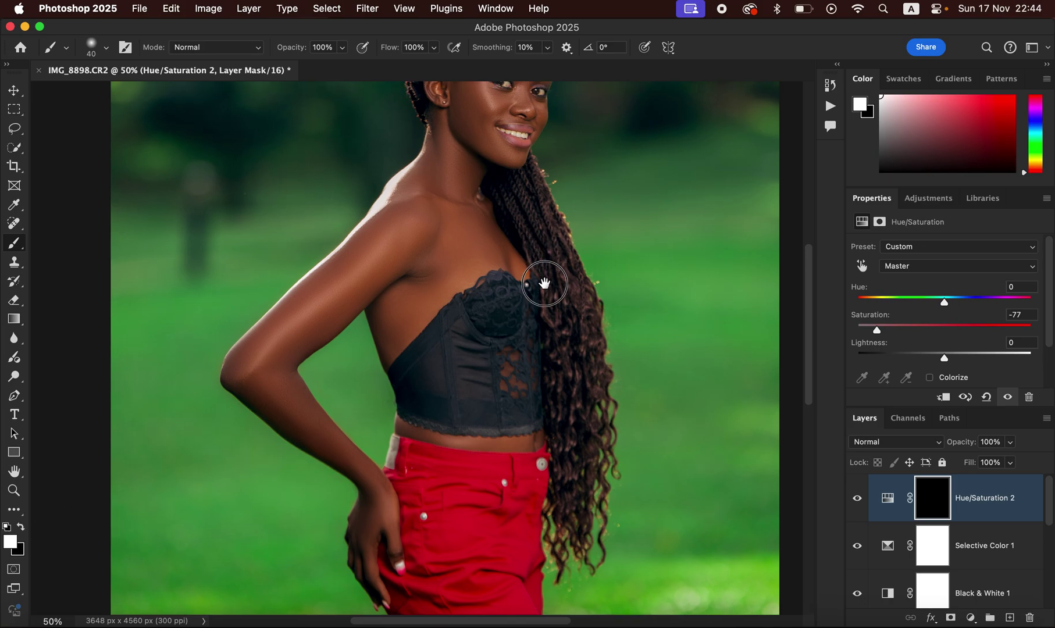
key("super+plus")
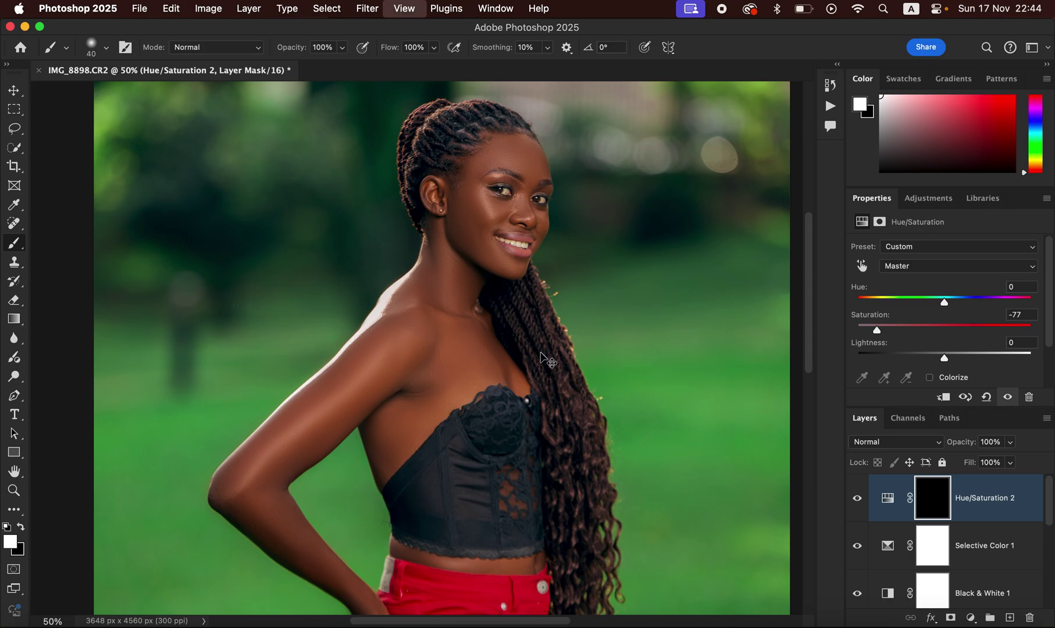
key("super+plus")
key("super+plus")
key("super+plus")
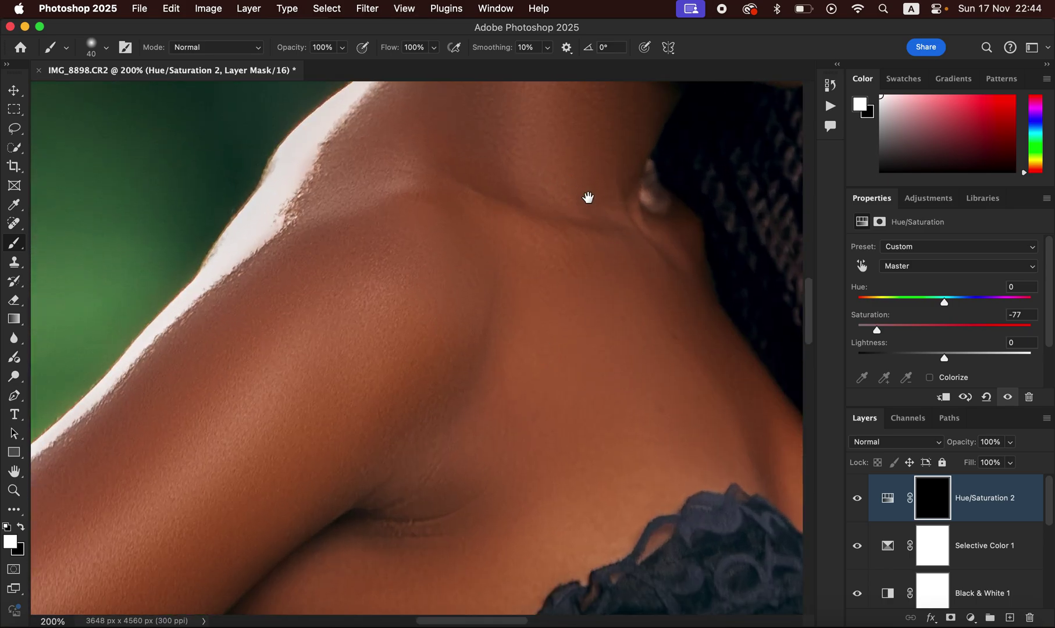
left_click_drag(535, 307, 513, 343)
scroll(513, 343, "up", 10)
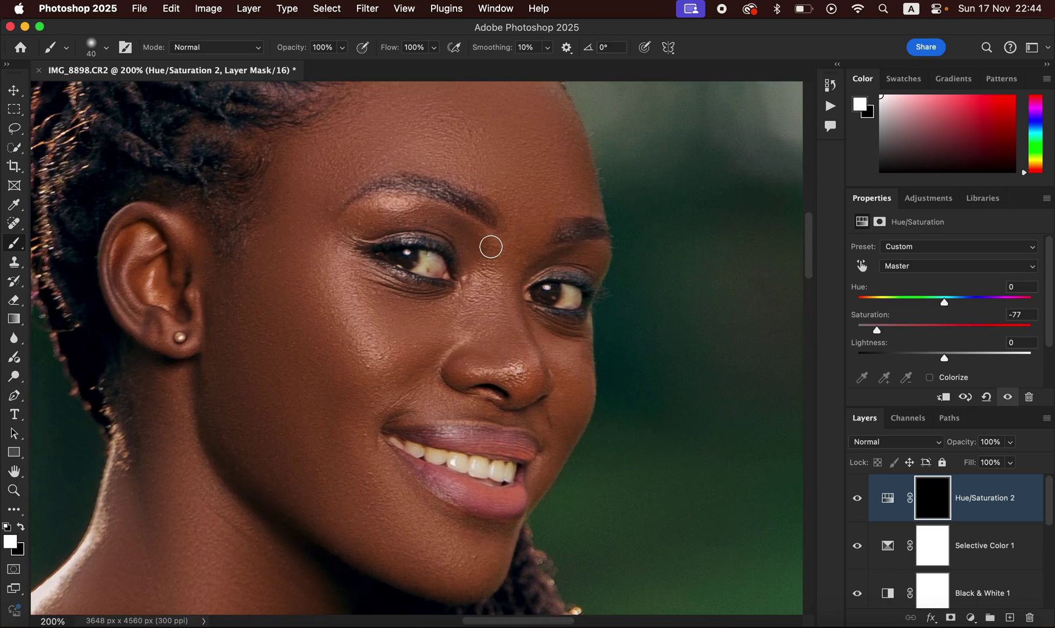
key("bracketleft")
key("bracketleft")
key("bracketleft")
key("bracketleft")
key("bracketleft")
mouse_move(427, 256)
left_mouse_down()
mouse_move(423, 266)
mouse_move(438, 260)
mouse_move(429, 267)
mouse_move(427, 256)
mouse_move(430, 270)
left_mouse_up()
mouse_move(557, 291)
left_mouse_down()
mouse_move(579, 297)
mouse_move(562, 284)
mouse_move(557, 302)
mouse_move(533, 294)
left_mouse_up()
Paint the mask white over the teeth and mask the spill along the lips back out with black.
mouse_move(410, 443)
left_mouse_down()
mouse_move(493, 475)
mouse_move(514, 469)
mouse_move(504, 477)
mouse_move(392, 442)
left_mouse_up()
key("x")
left_click_drag(382, 442, 408, 462)
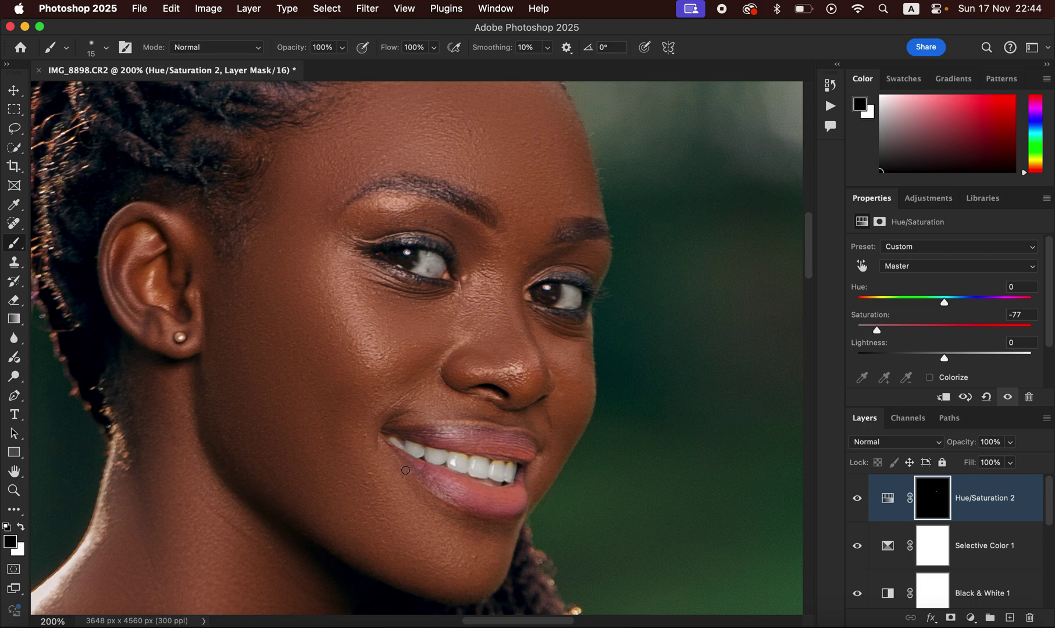
Add another Hue/Saturation adjustment layer and set the Reds to Saturation -9 and Lightness -5.
key("super+minus")
key("super+minus")
key("super+minus")
key("super+minus")
key("super+minus")
key("super+minus")
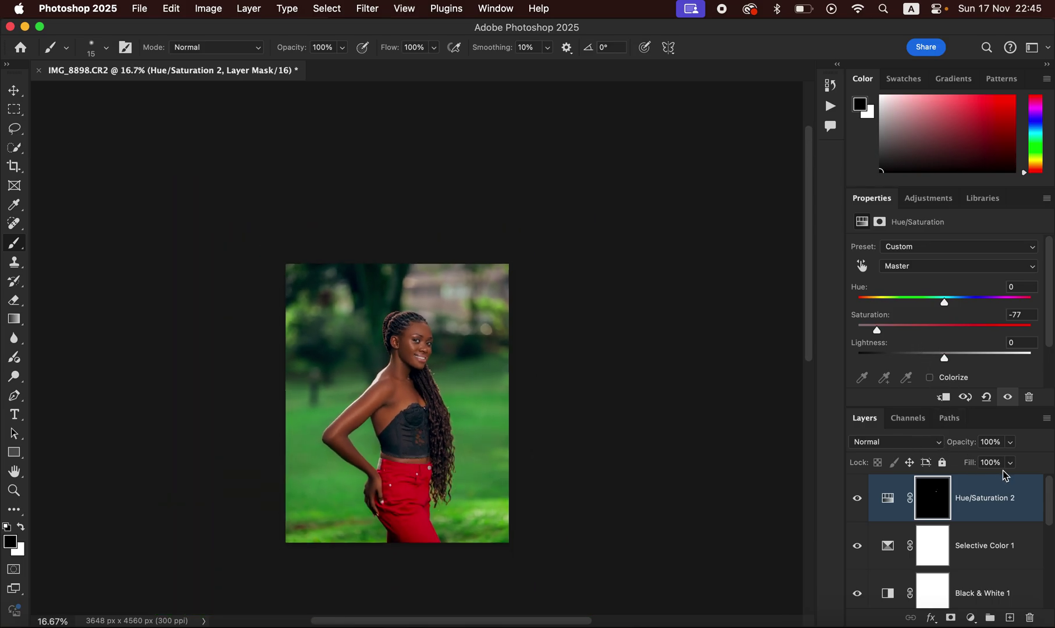
left_click(970, 617)
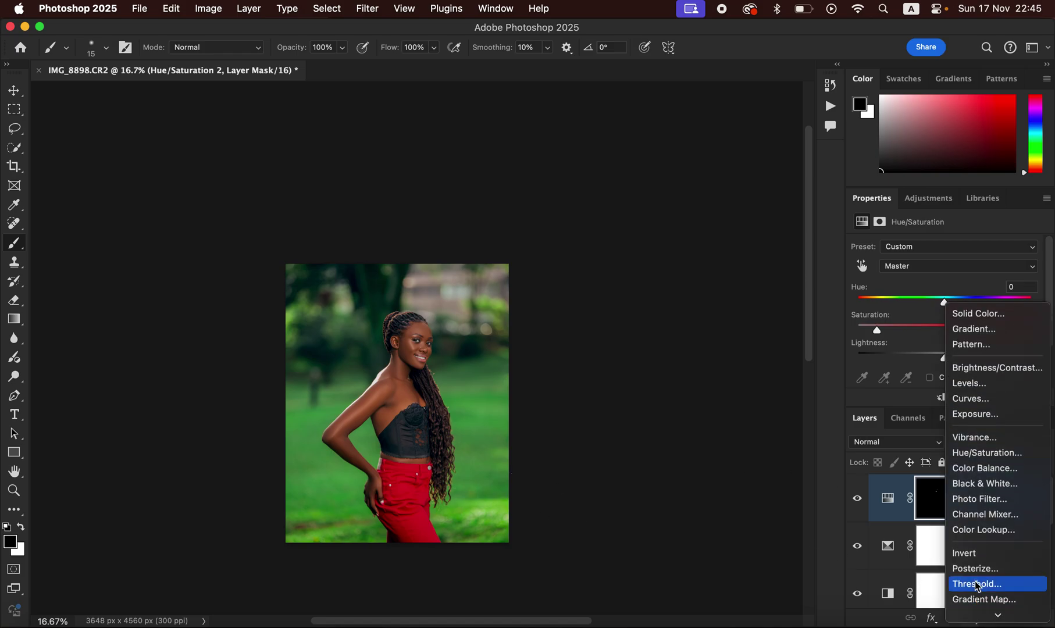
left_click(997, 453)
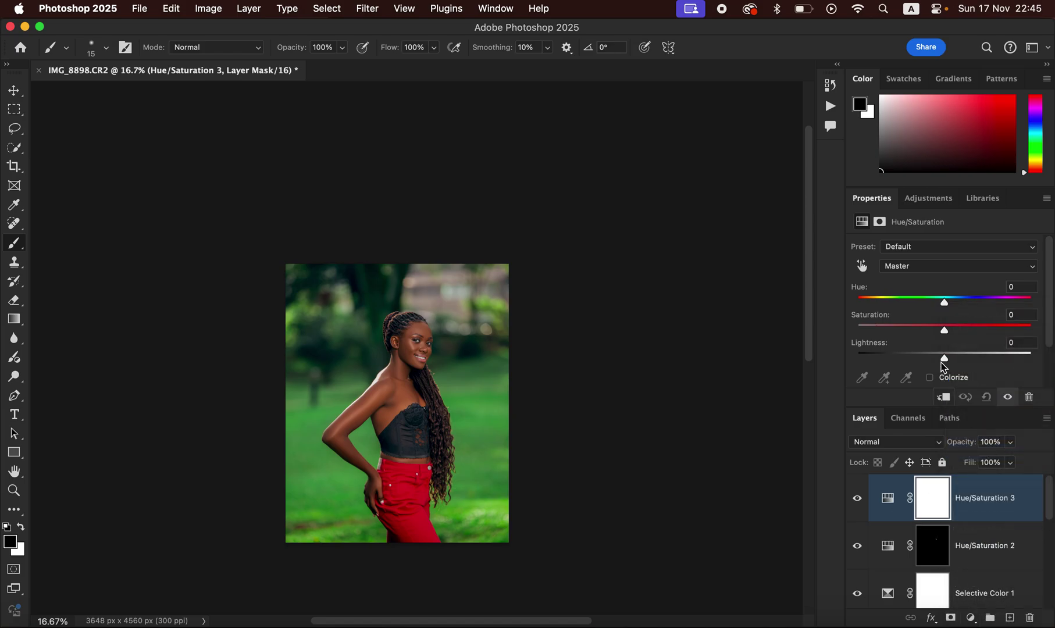
left_click(939, 268)
left_click(937, 286)
left_click_drag(938, 328, 938, 329)
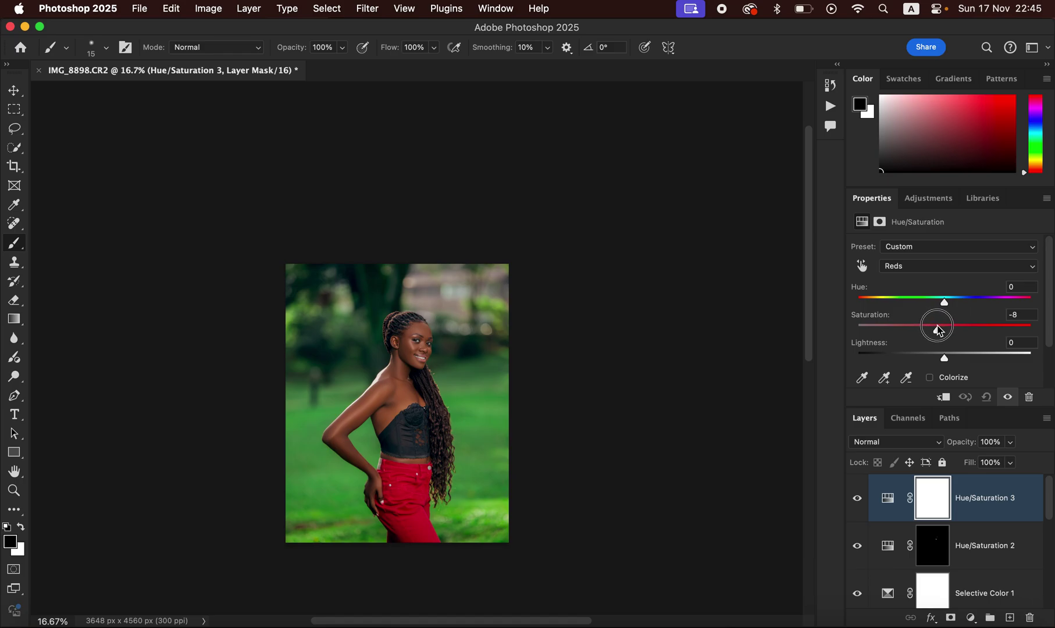
left_click_drag(944, 357, 941, 360)
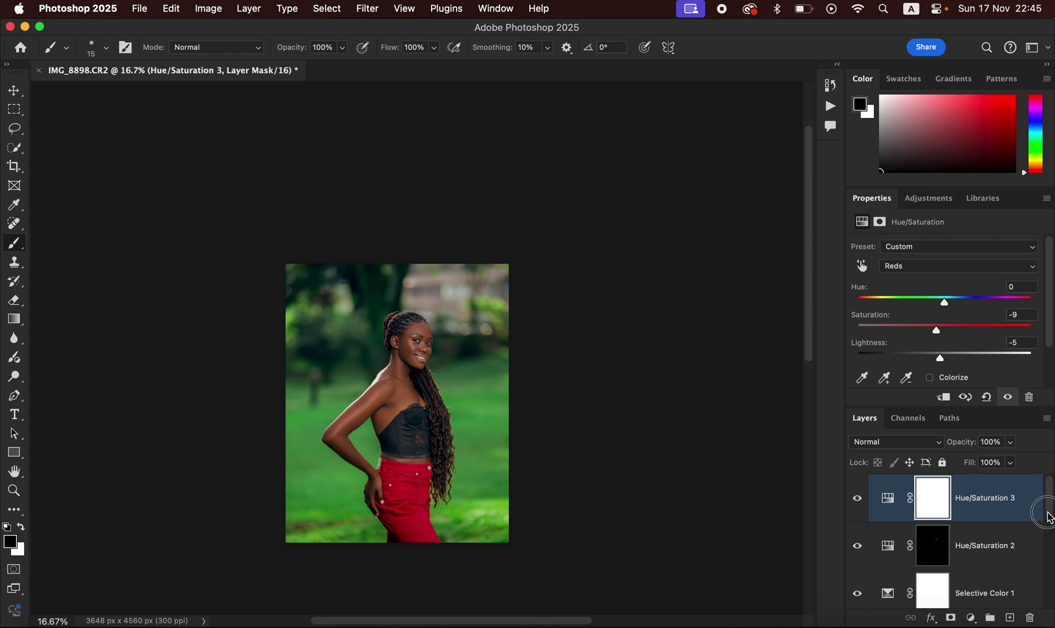
Compare the retouched portrait with the original by toggling the visibility of all layers above the Background.
scroll(1045, 517, "down", 10)
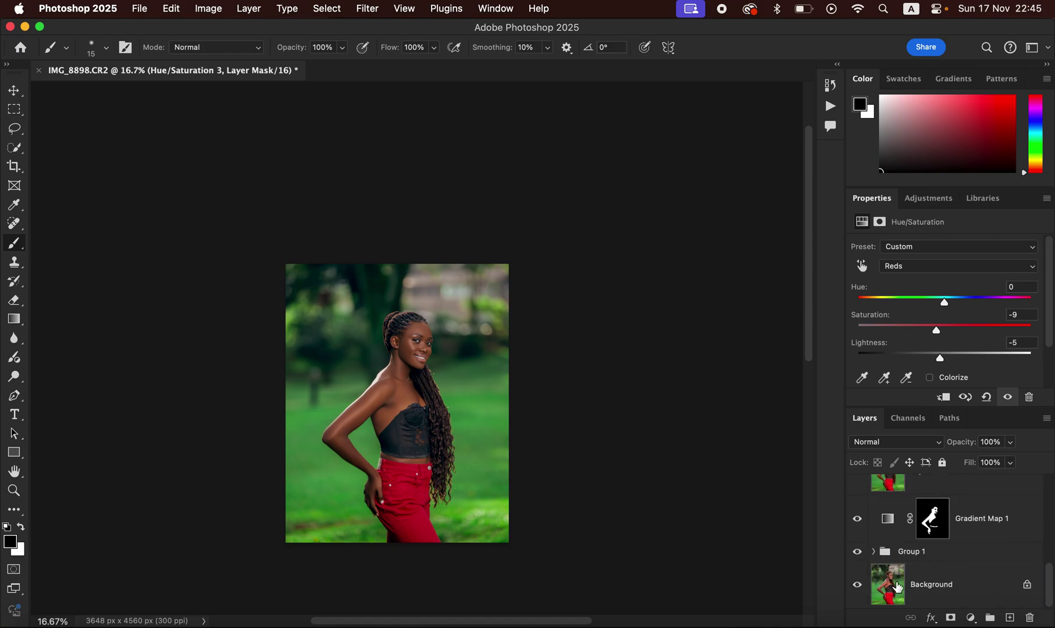
left_click(857, 585, "alt")
left_click(857, 586, "alt")
left_click(858, 586, "alt")
left_click(857, 586, "alt")
Review the Export As settings for a JPG at quality 7, including size, metadata and color space, and close without exporting.
left_click(140, 8)
mouse_move(208, 240)
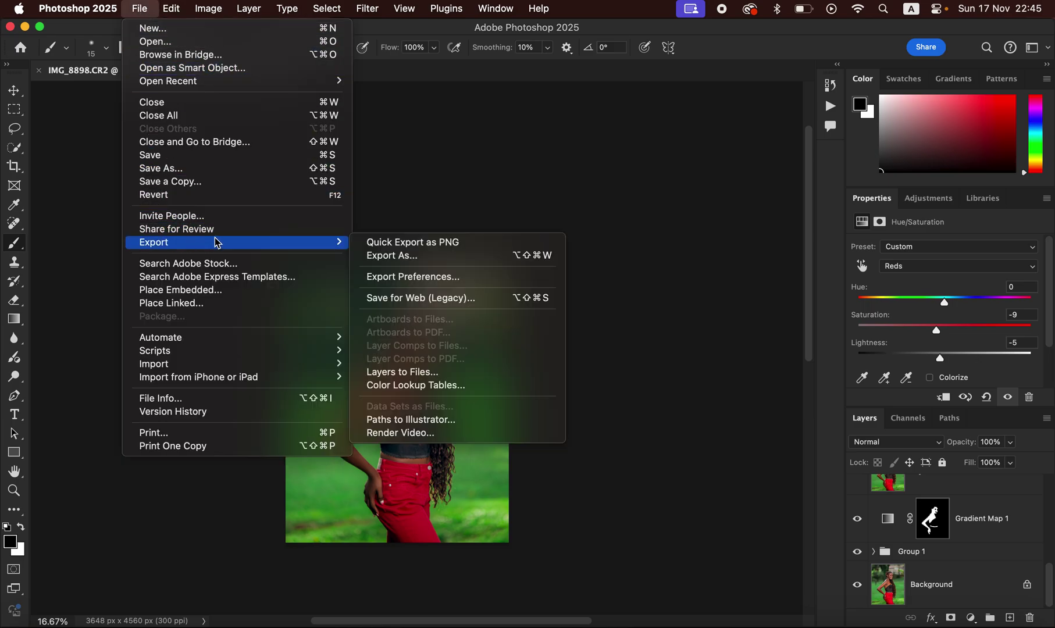
left_click(448, 261)
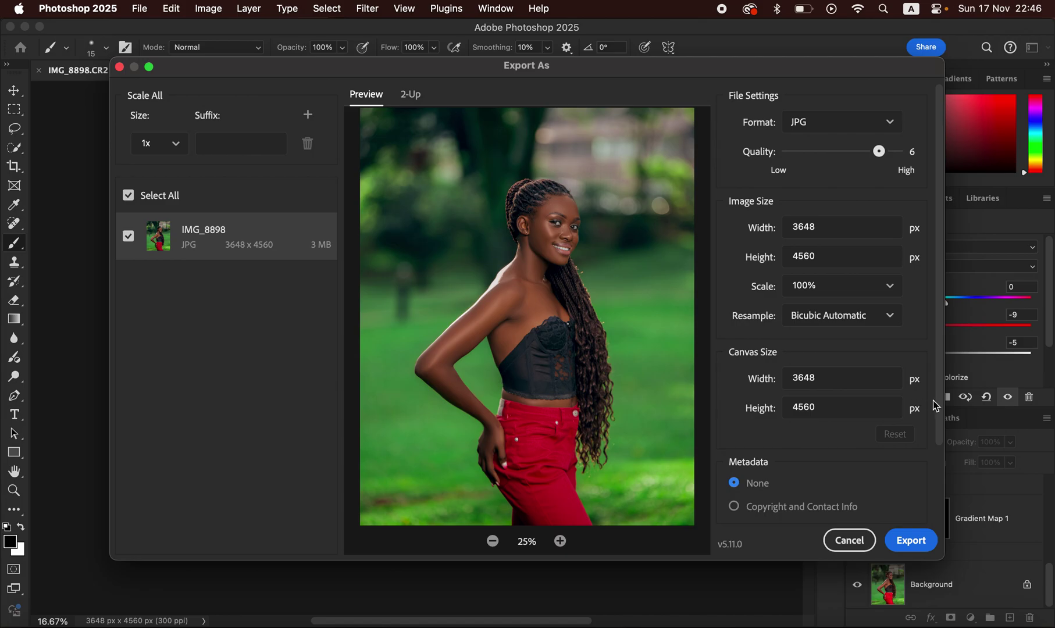
left_click_drag(942, 421, 796, 460)
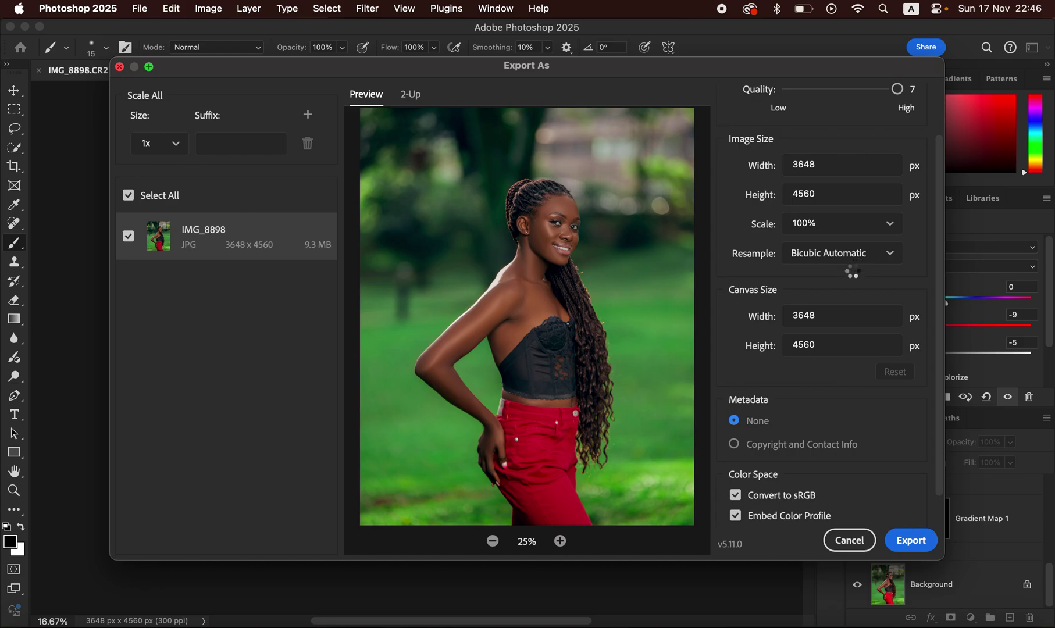
left_click(120, 68)
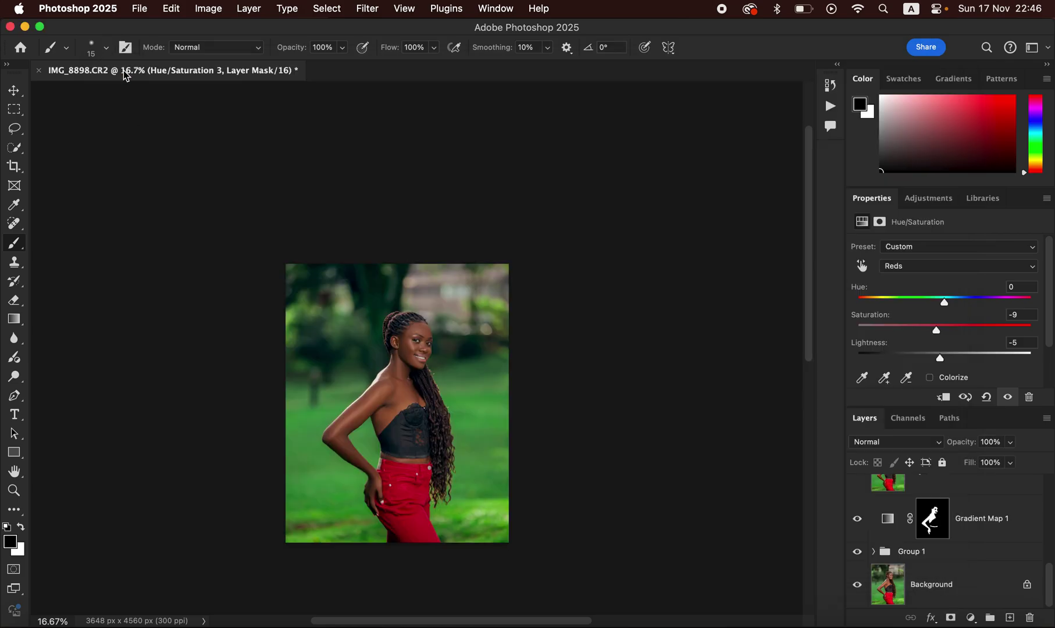
key("super+plus")
key("super+plus")
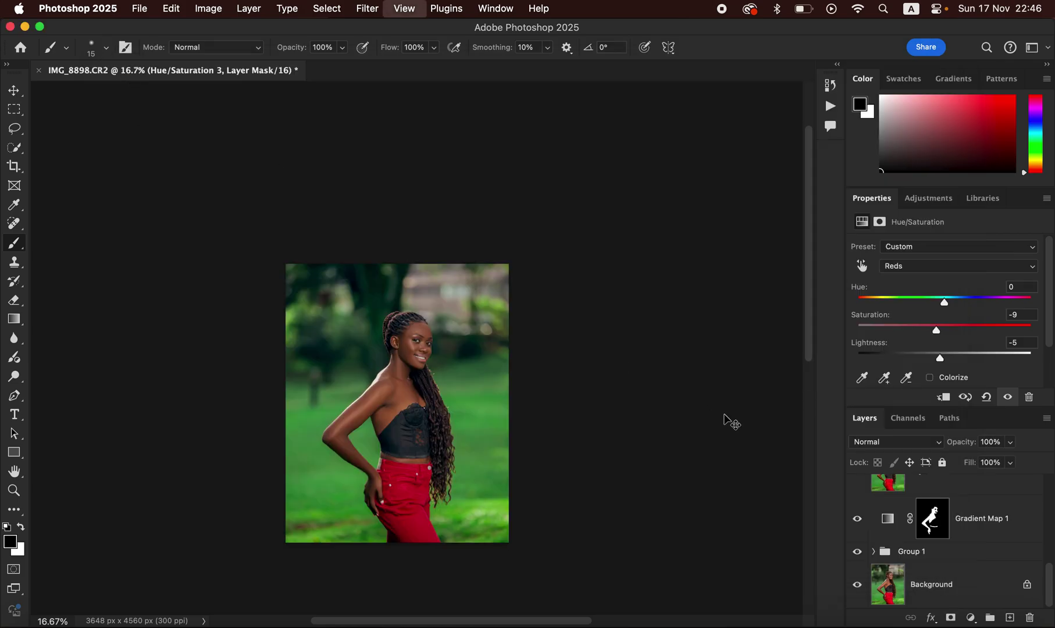
key("super+plus")
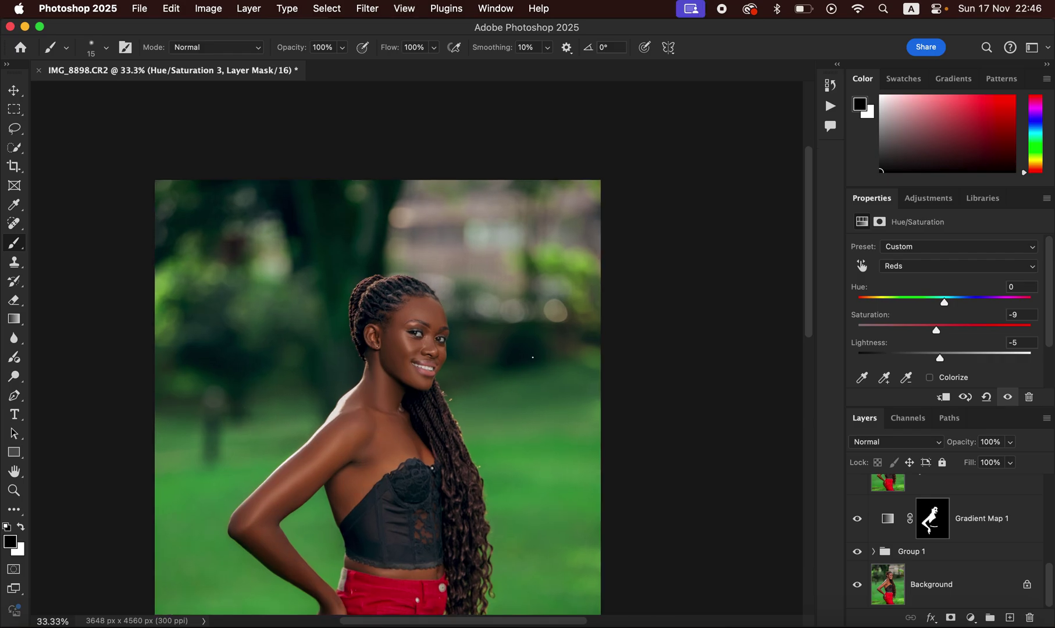
left_click_drag(808, 298, 822, 399)
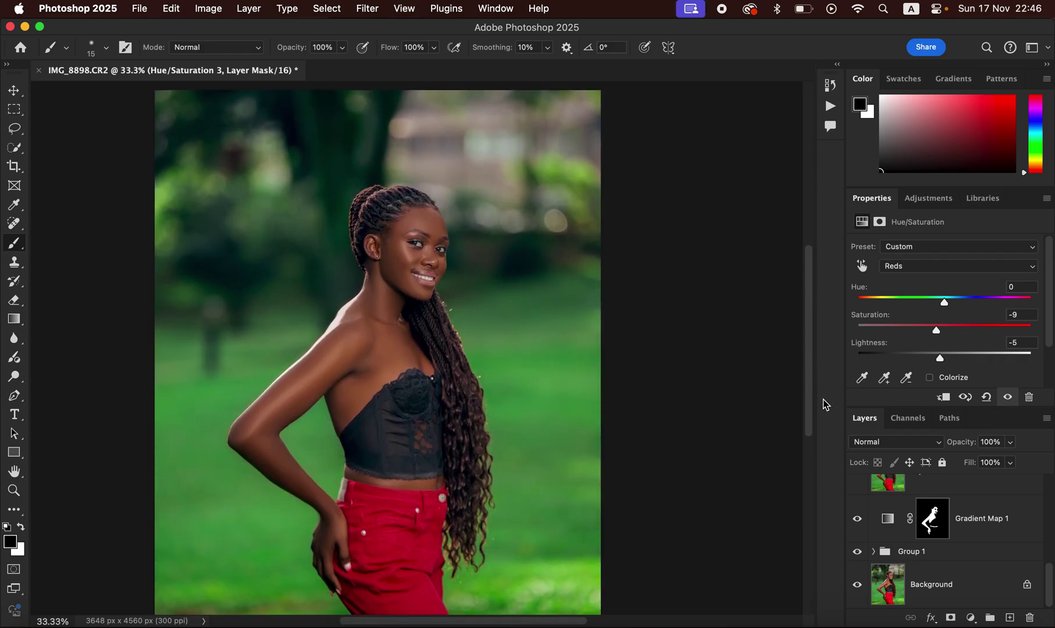